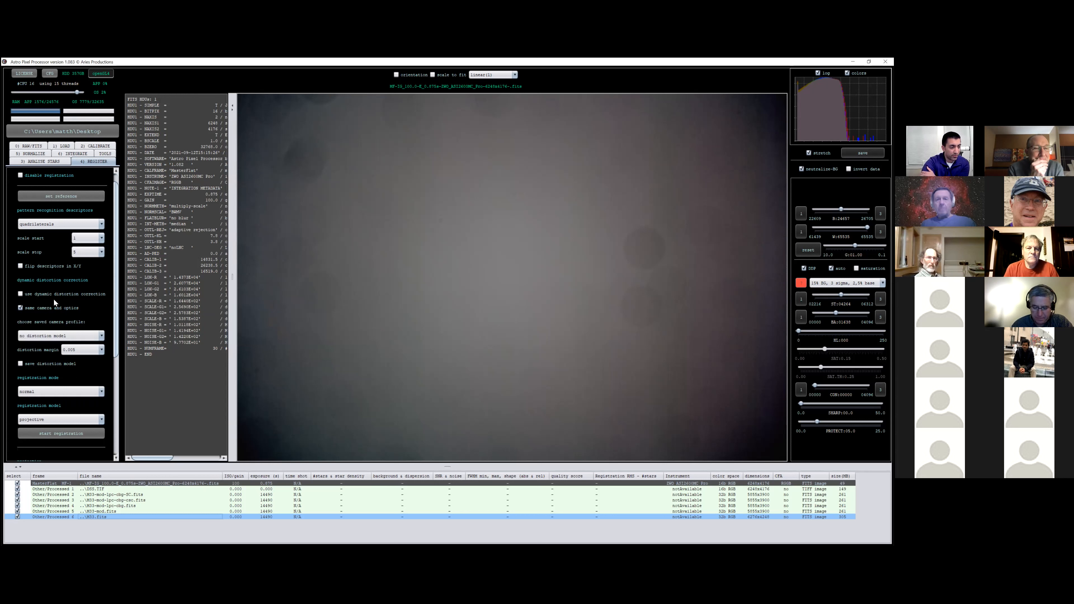
Examine the registration settings, including the available registration mode options
scroll(63, 346, down, 1)
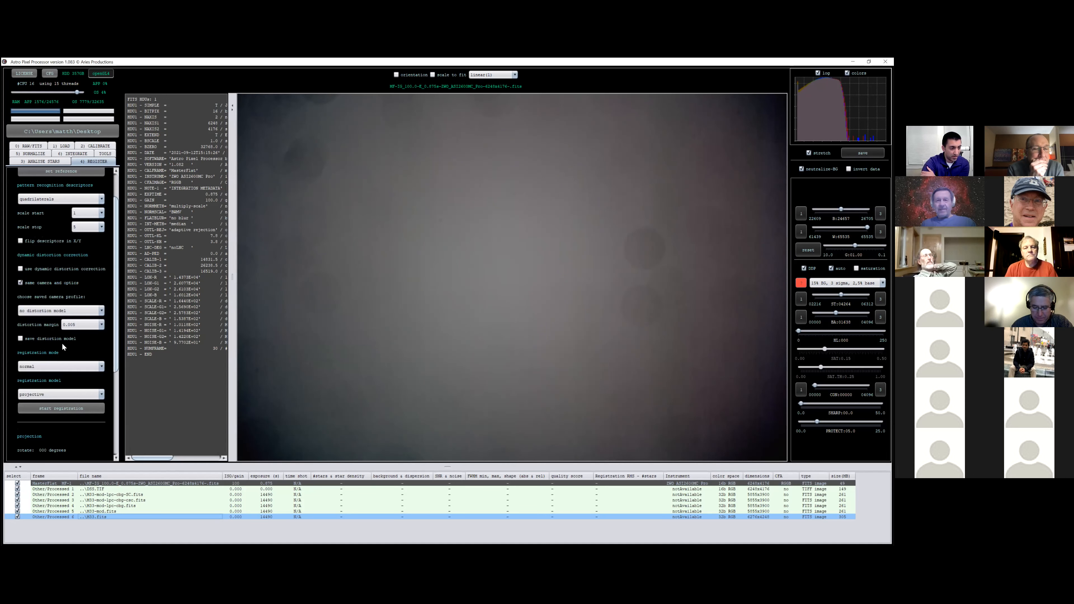
click(39, 365)
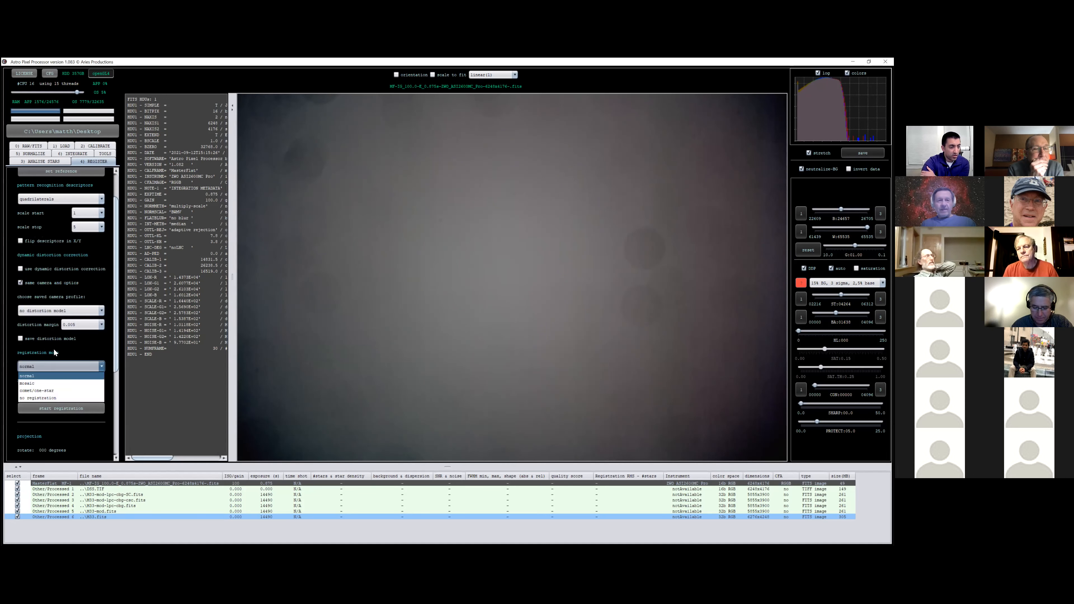
click(54, 351)
click(44, 367)
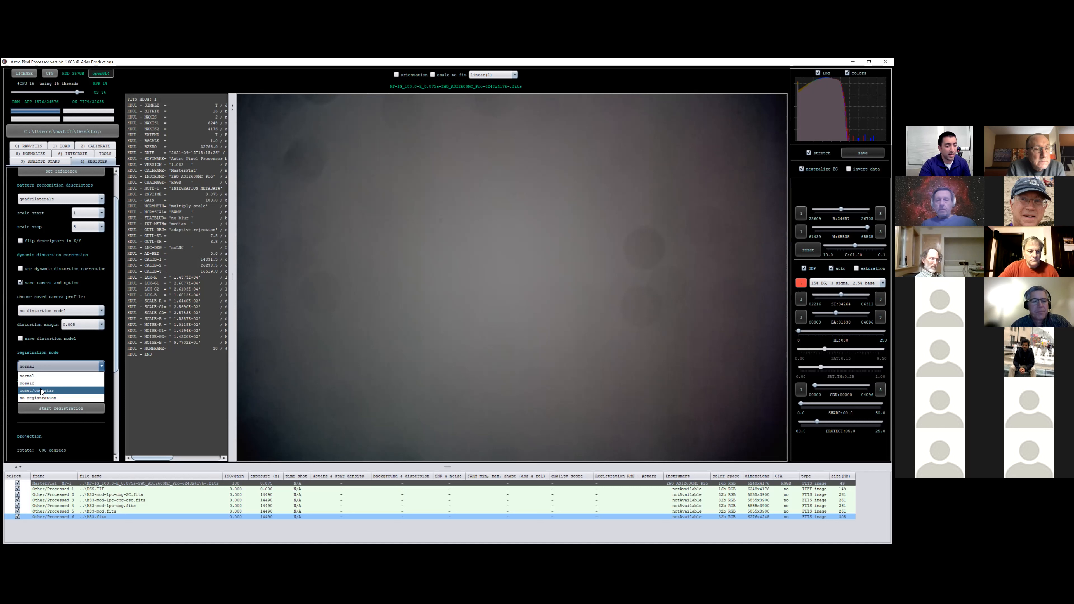
click(53, 363)
scroll(54, 377, down, 3)
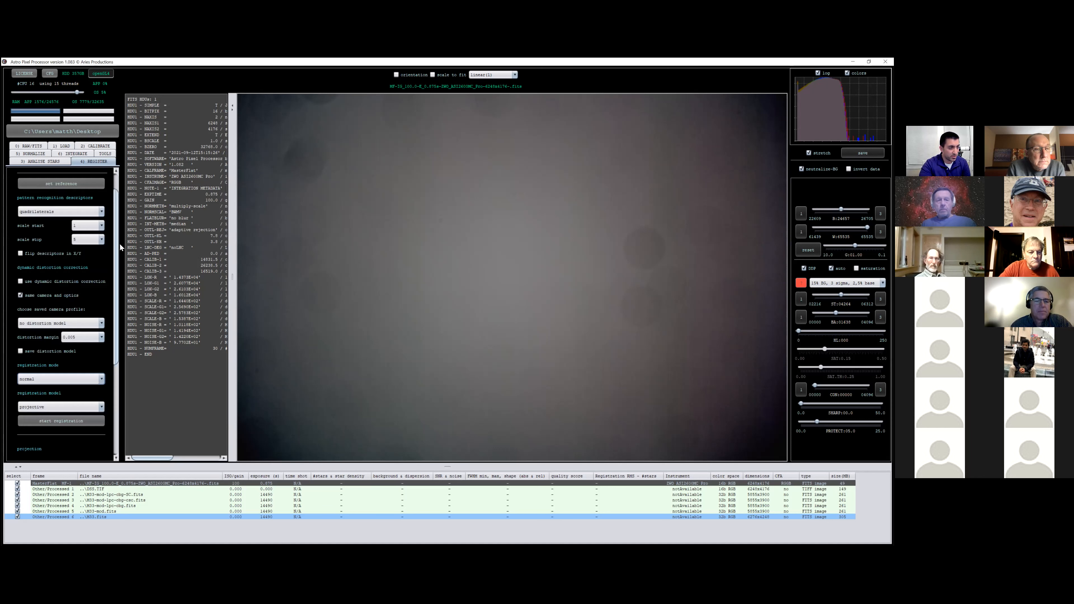
drag(119, 288, 118, 178)
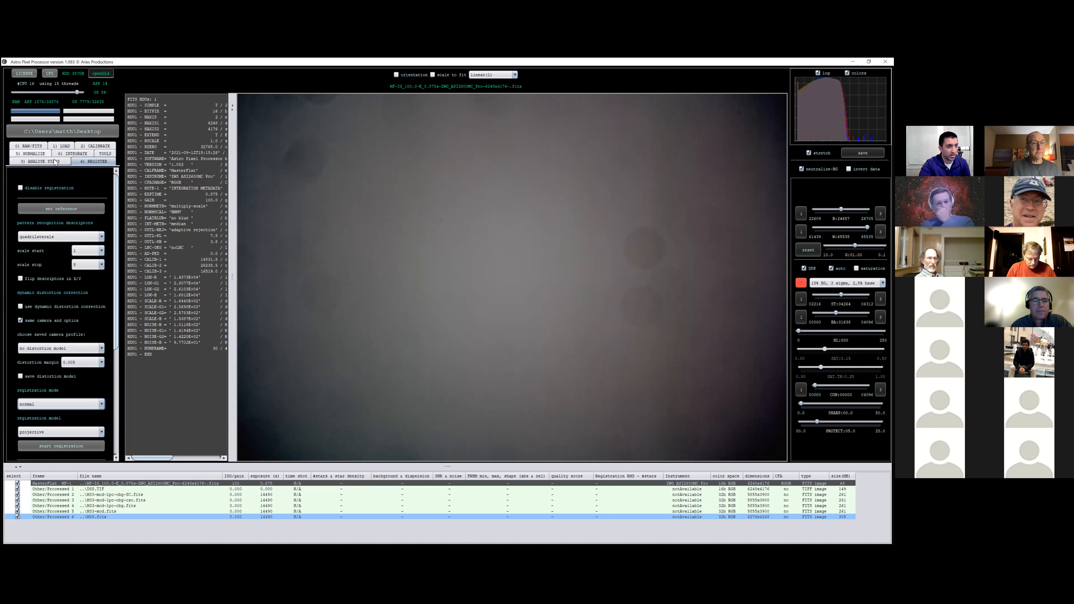
Review the normalization settings and lower the integration's lights-to-stack percentage slightly below 100%
click(47, 153)
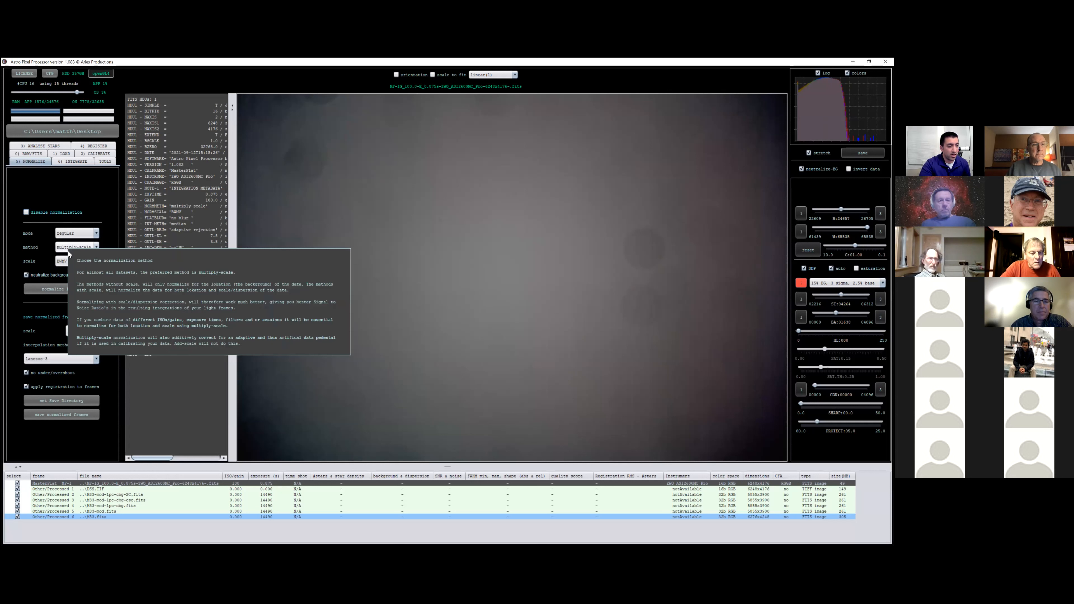
click(67, 161)
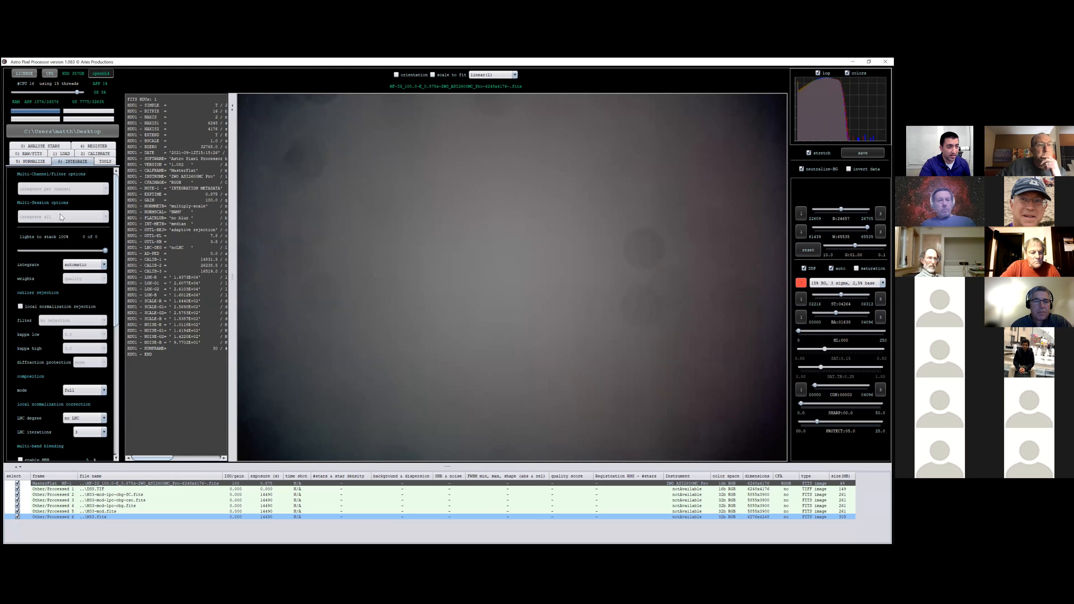
scroll(66, 244, down, 5)
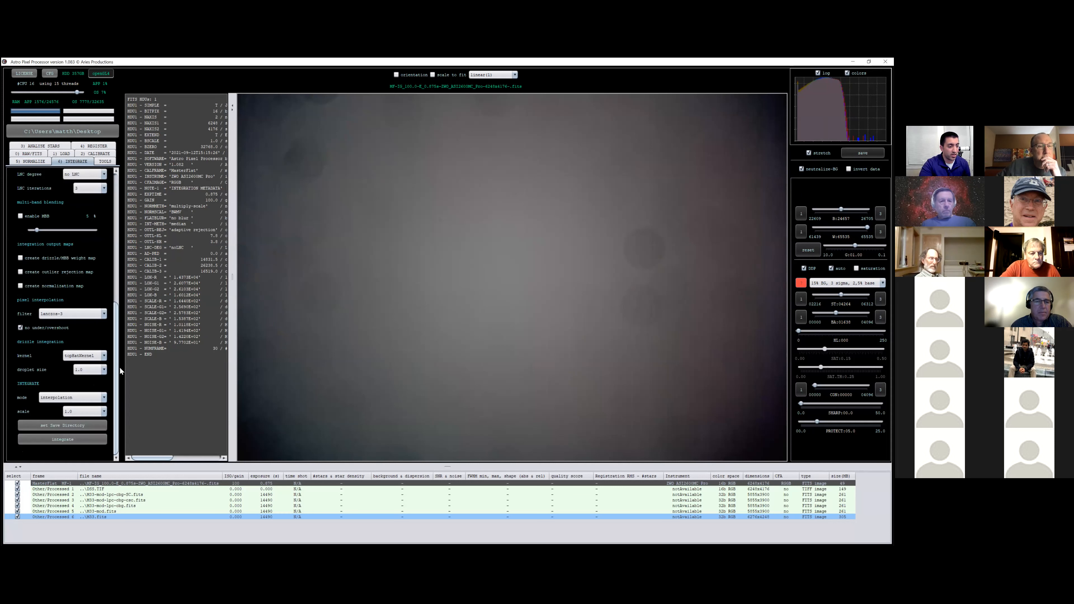
scroll(102, 229, up, 5)
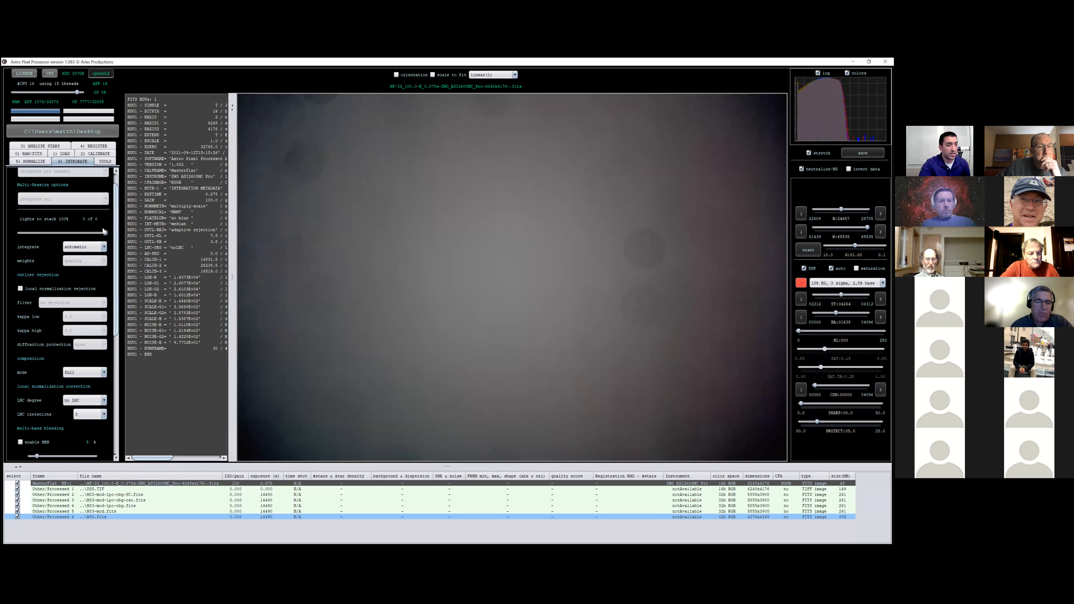
drag(82, 231, 103, 234)
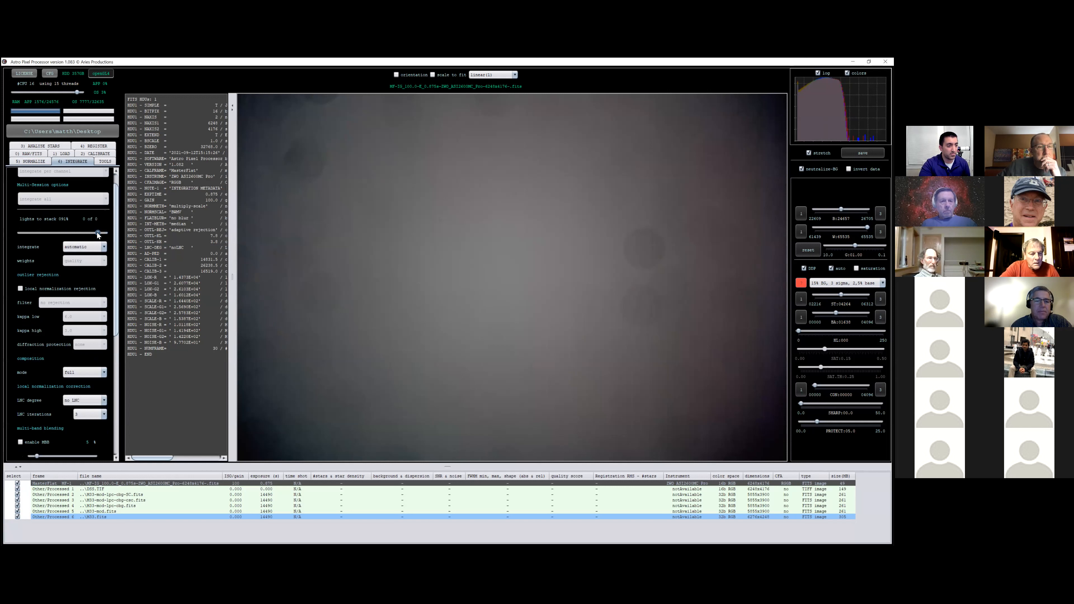
Set the integration's local normalization correction to 1st degree LNC and enable multi-band blending (MBB)
scroll(57, 271, down, 1)
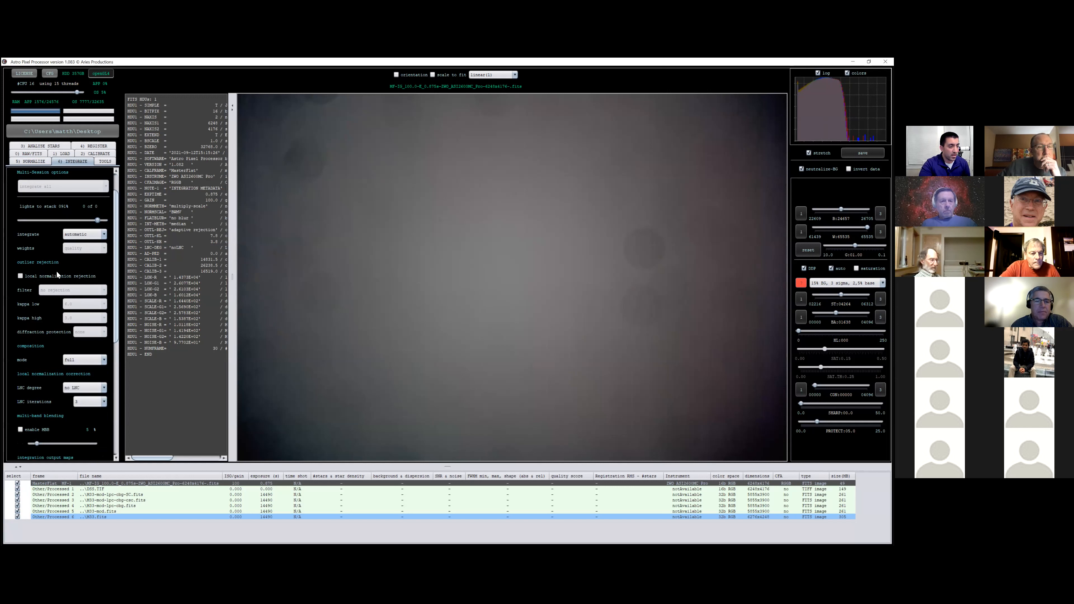
scroll(64, 292, down, 3)
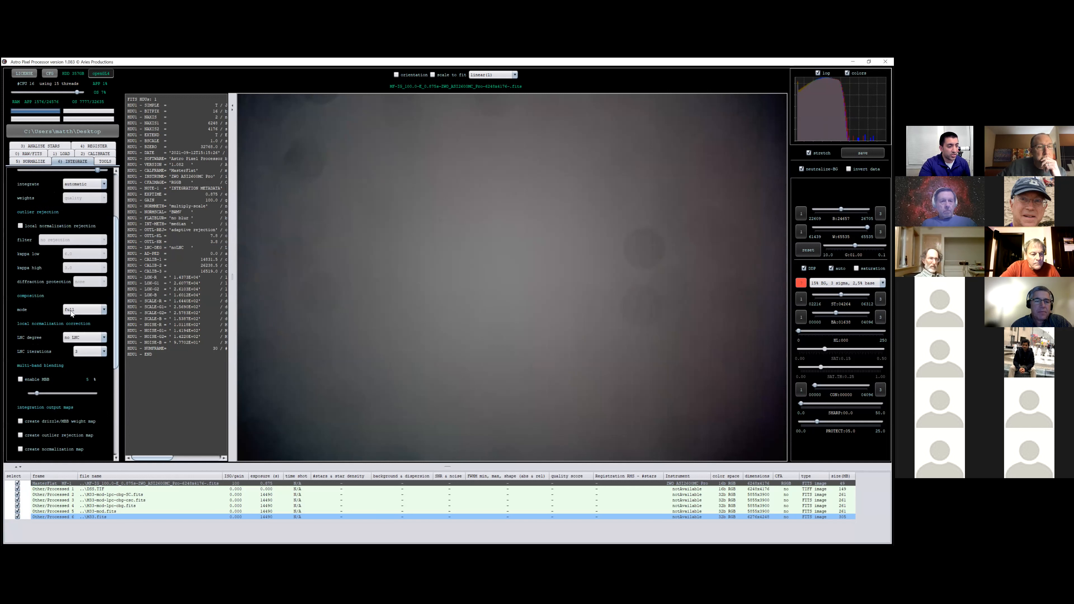
click(69, 337)
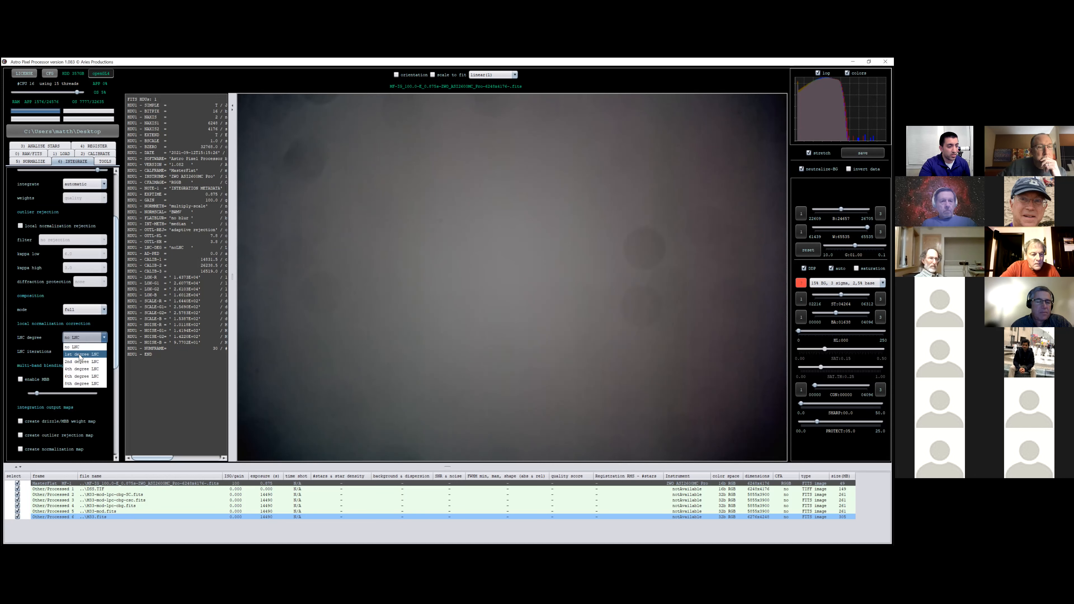
click(24, 325)
click(76, 338)
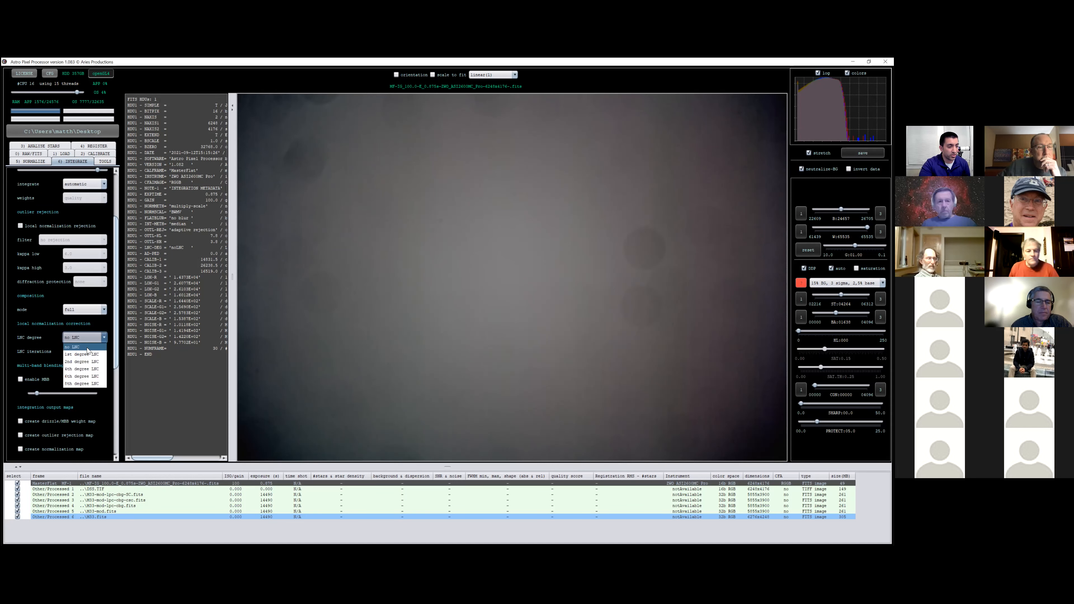
key(Down)
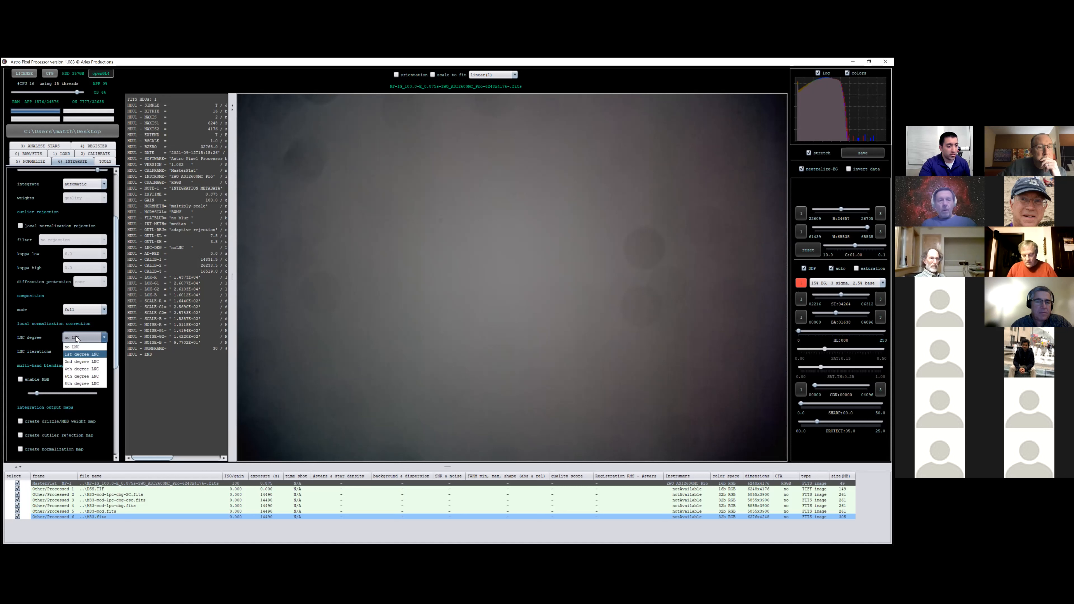
key(Return)
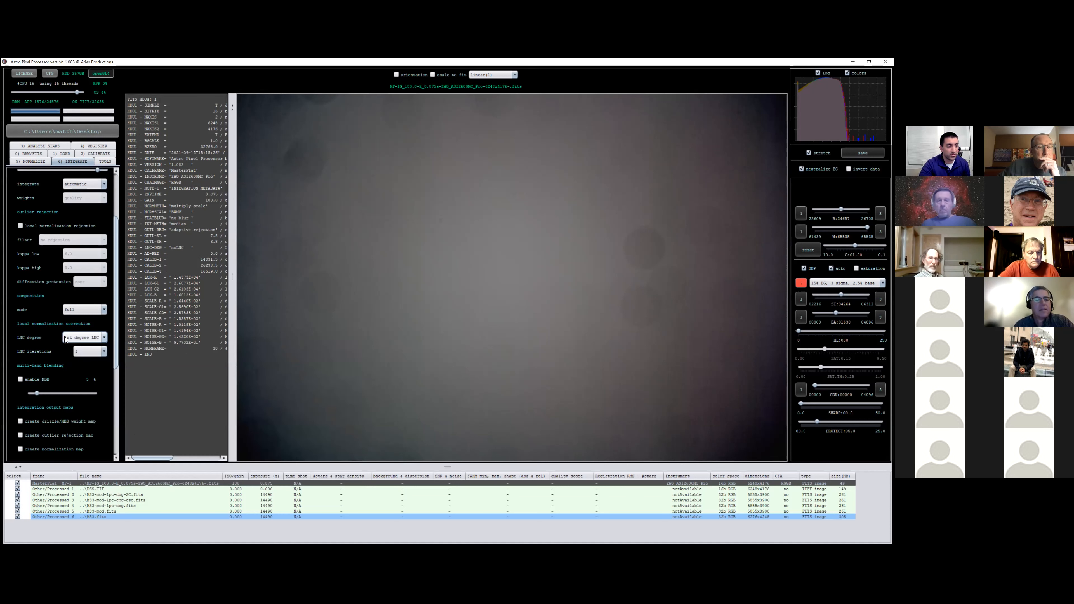
mouse_move(69, 342)
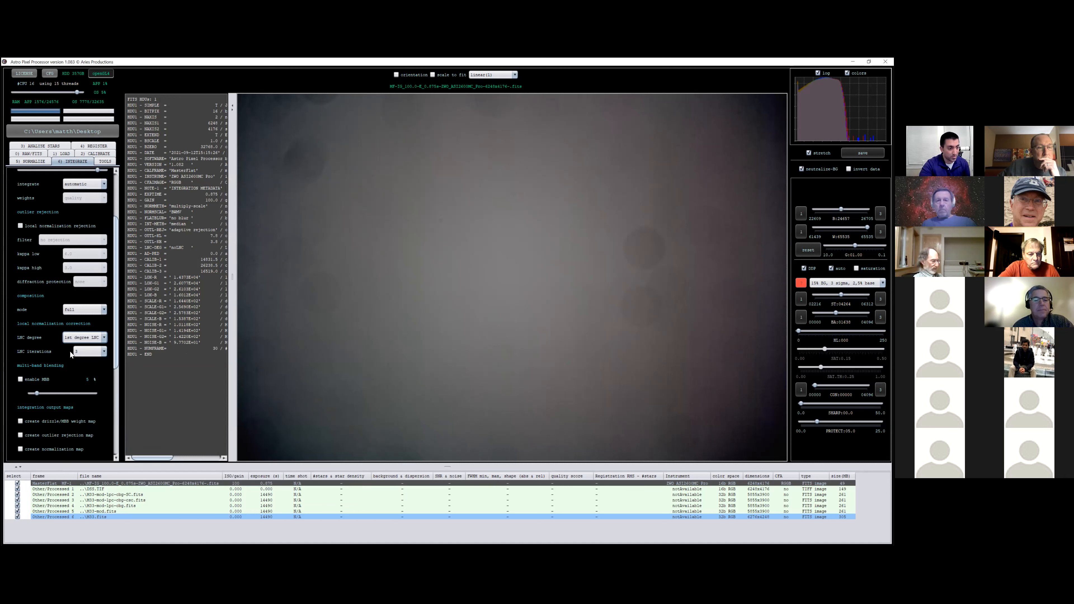
scroll(58, 355, down, 1)
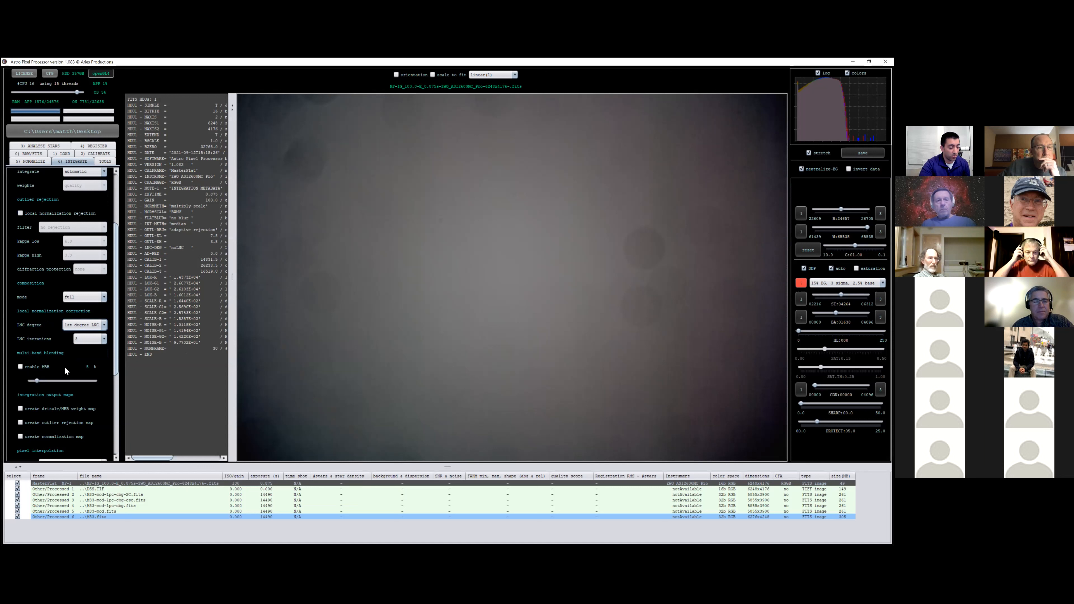
click(48, 367)
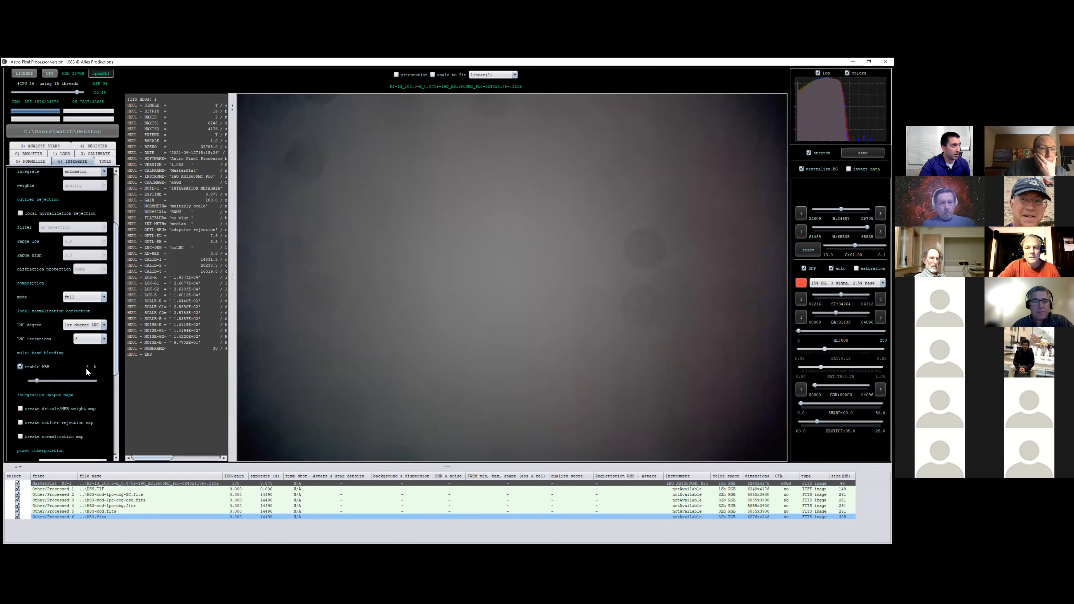
Examine the remaining integration settings, including the drizzle droplet size options
scroll(86, 370, down, 5)
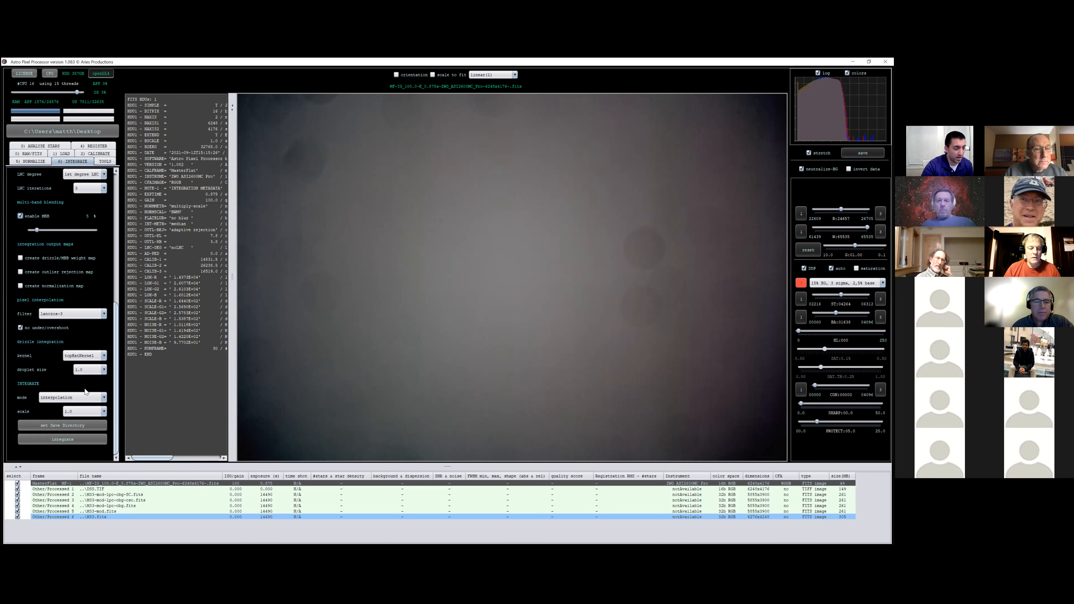
click(87, 370)
click(88, 370)
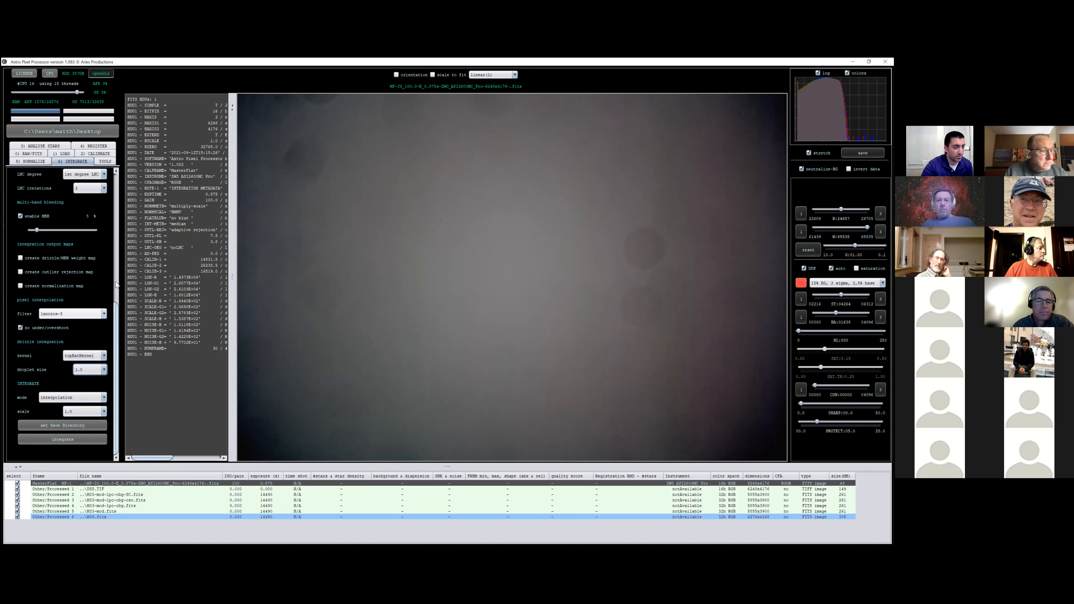
scroll(113, 221, up, 5)
scroll(112, 221, down, 5)
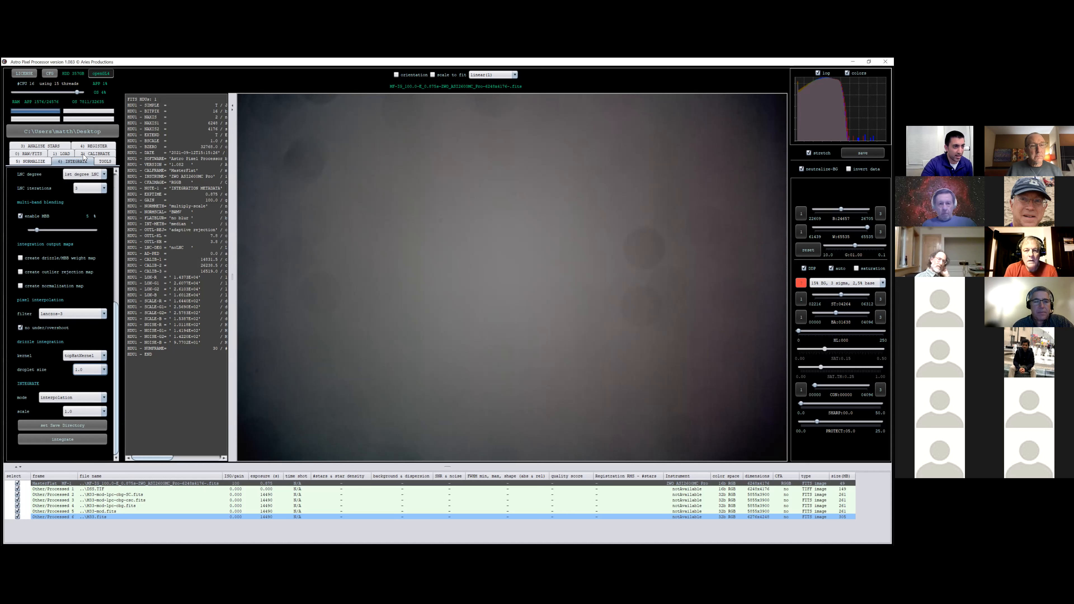
Display the integrated image M33.fits from the loaded frames in the image viewer
click(59, 155)
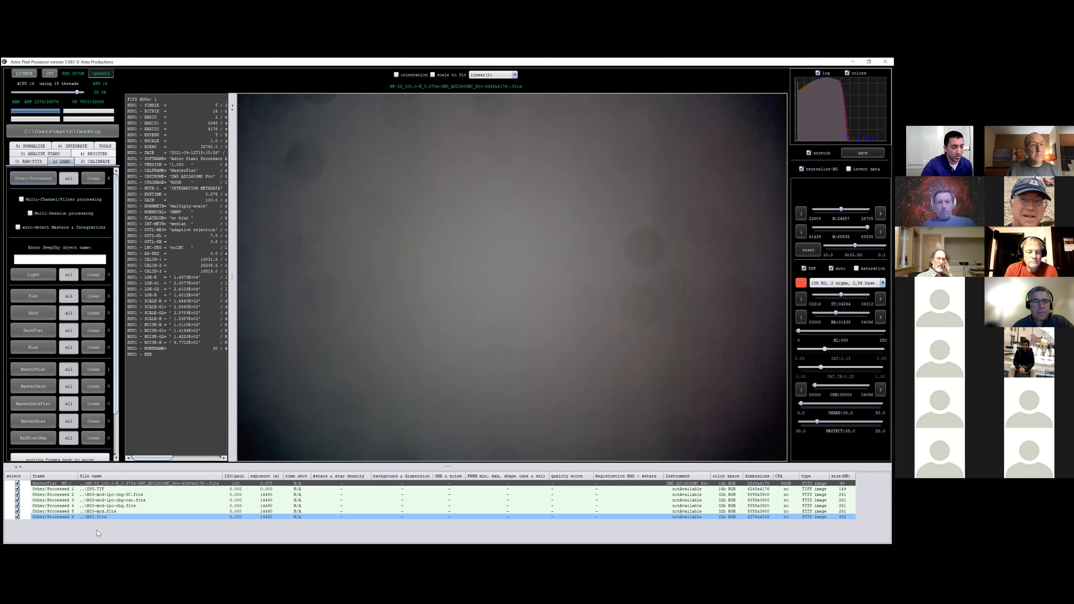
double_click(112, 517)
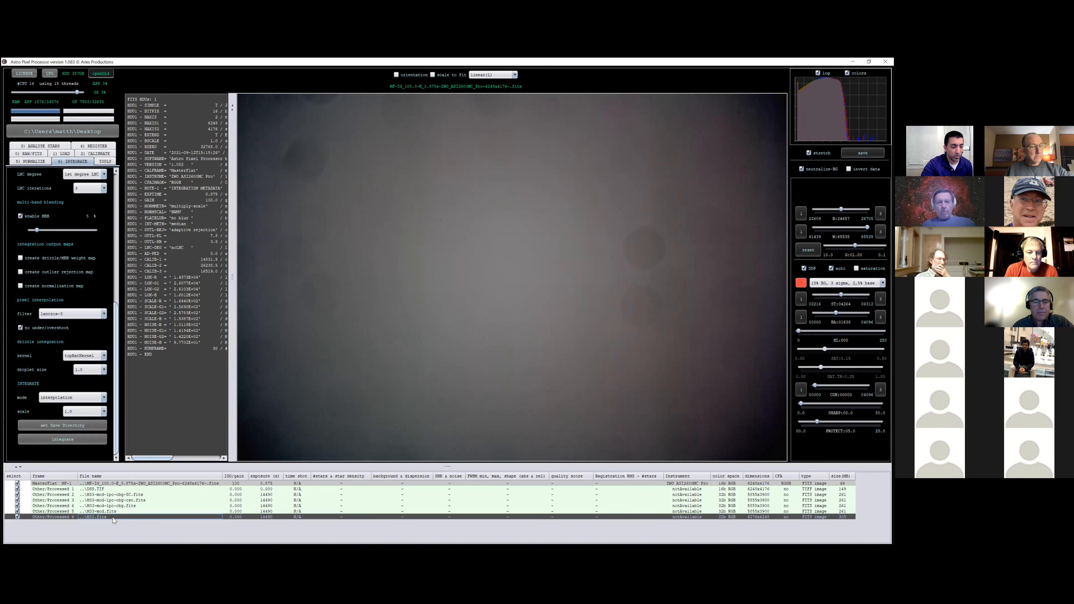
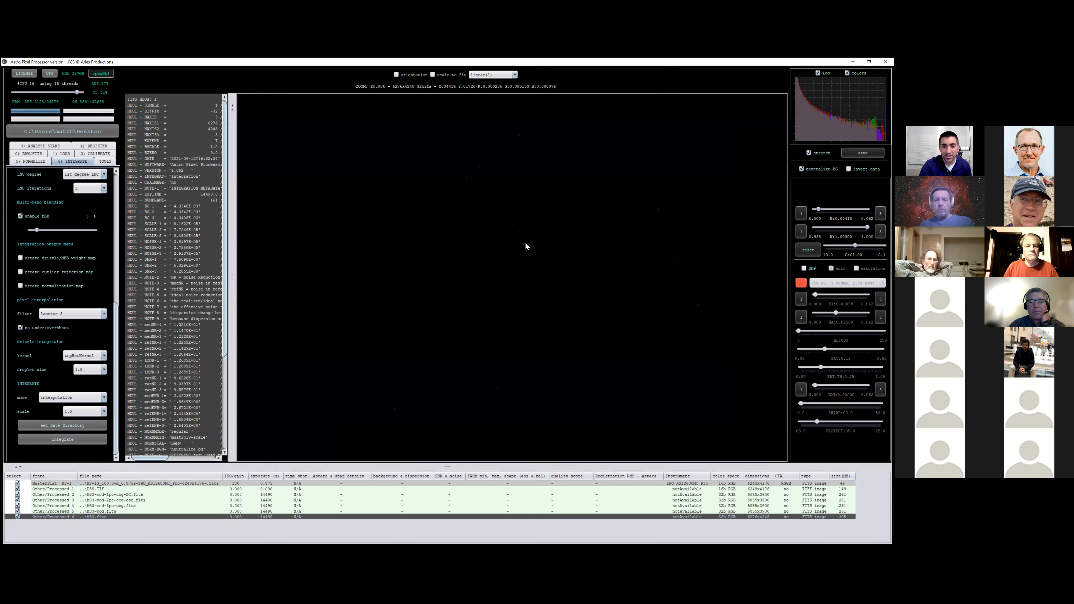
Inspect the unstretched linear M33 image both close up and at full frame
scroll(526, 244, down, 1)
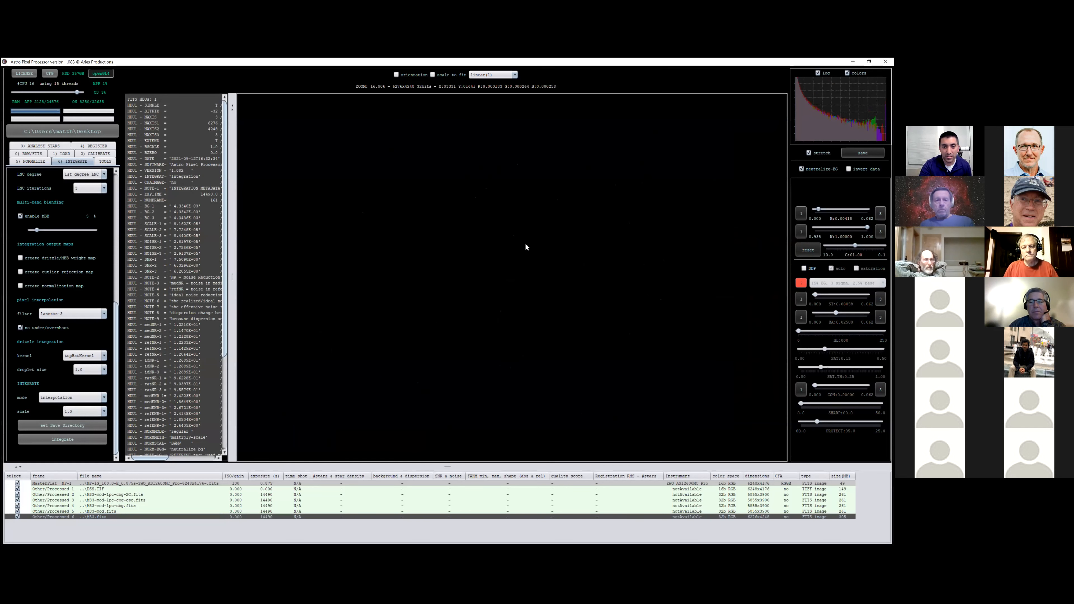
scroll(456, 160, up, 2)
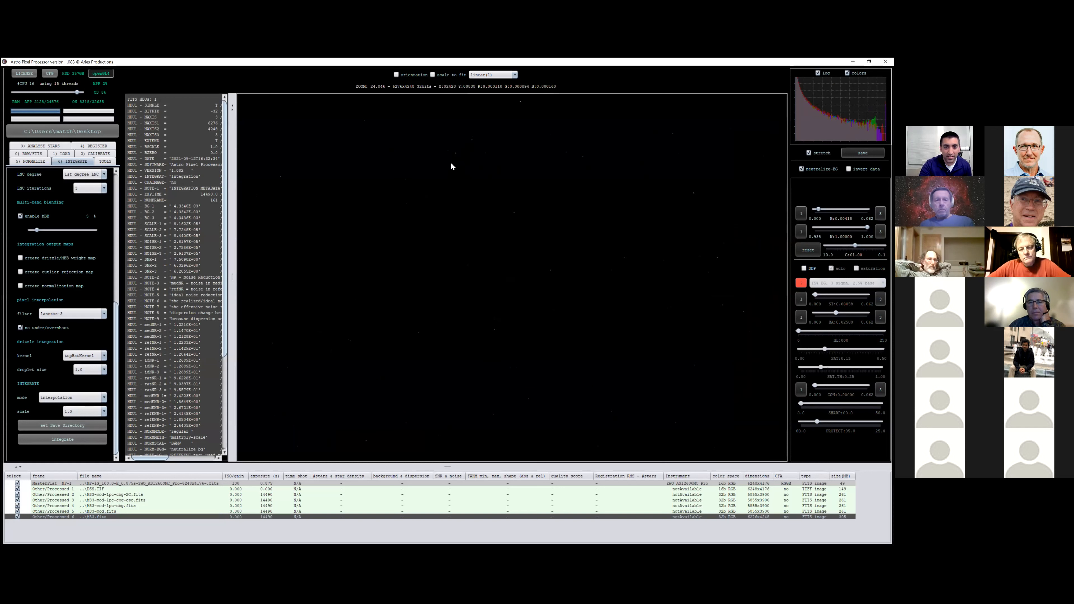
scroll(457, 140, up, 4)
scroll(461, 135, down, 3)
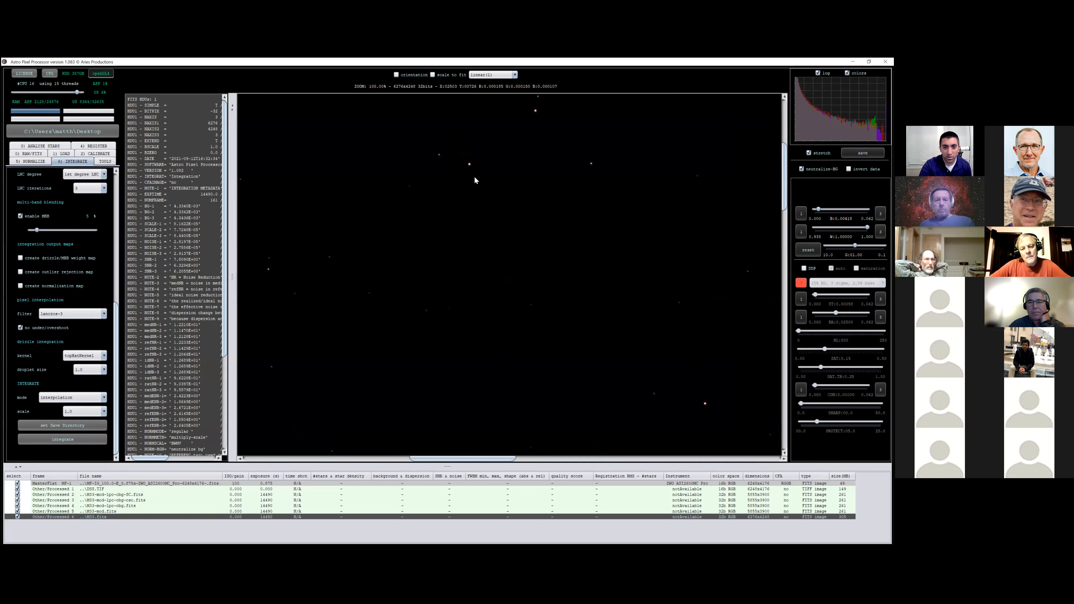
scroll(475, 177, down, 2)
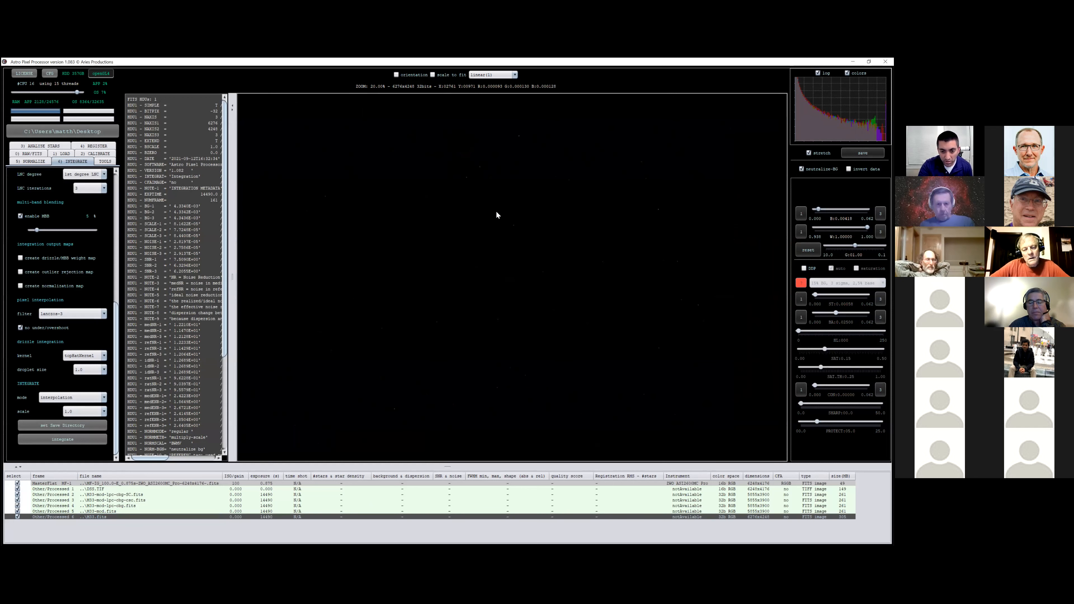
scroll(514, 211, up, 1)
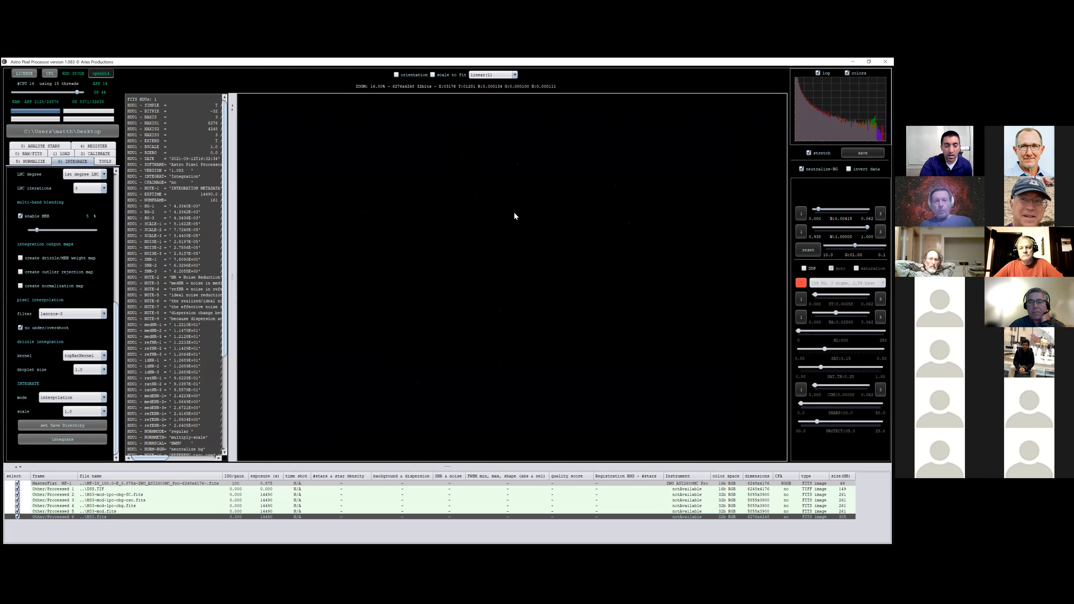
scroll(512, 214, down, 1)
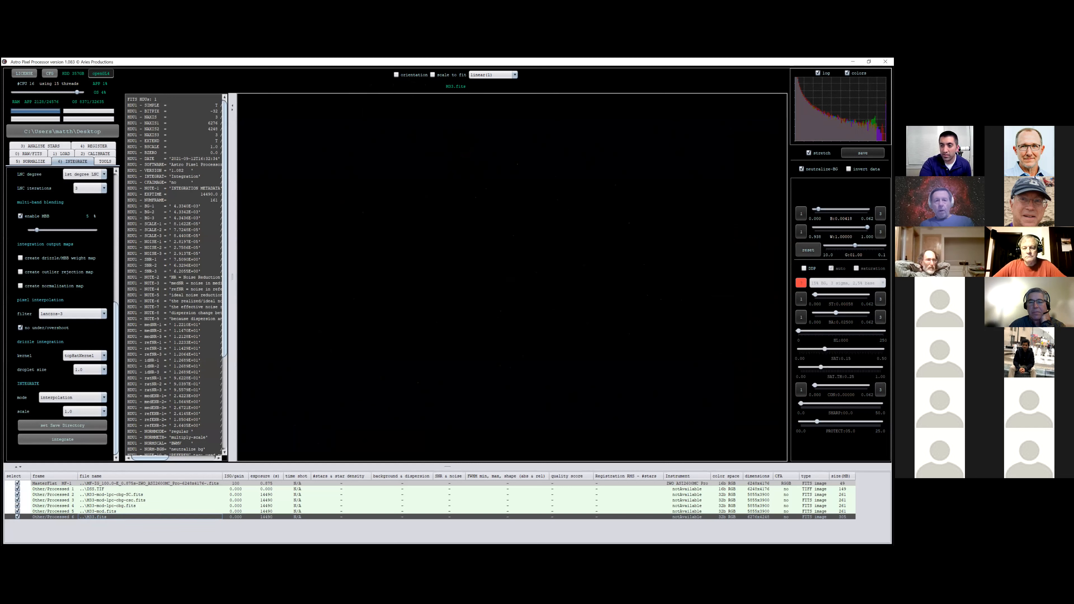
Apply the DDP preview stretch to the M33 image and inspect the galaxy core and the full frame
click(804, 269)
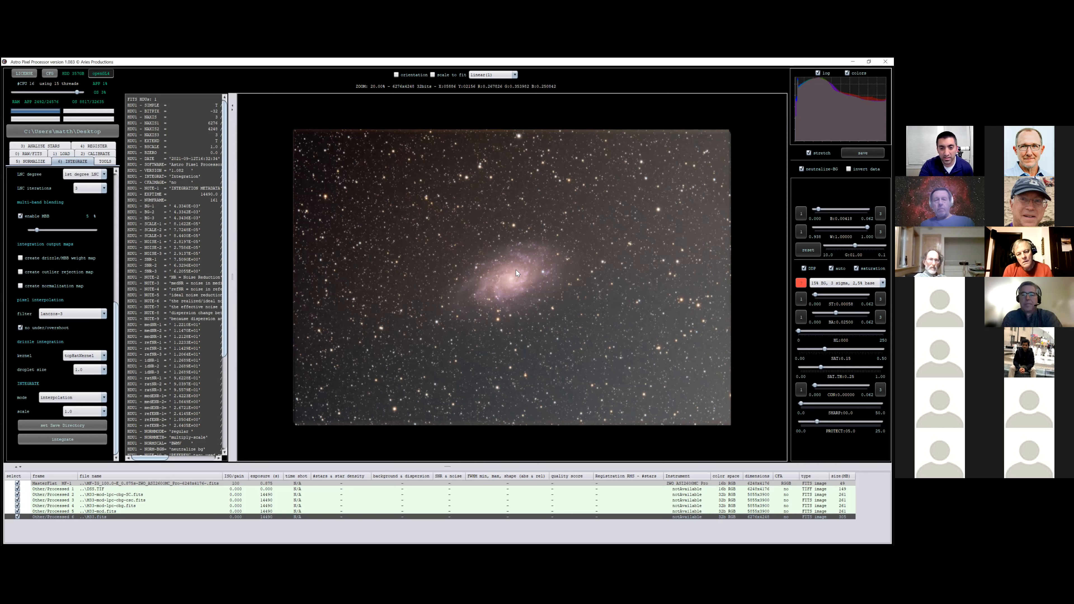
scroll(516, 295, up, 3)
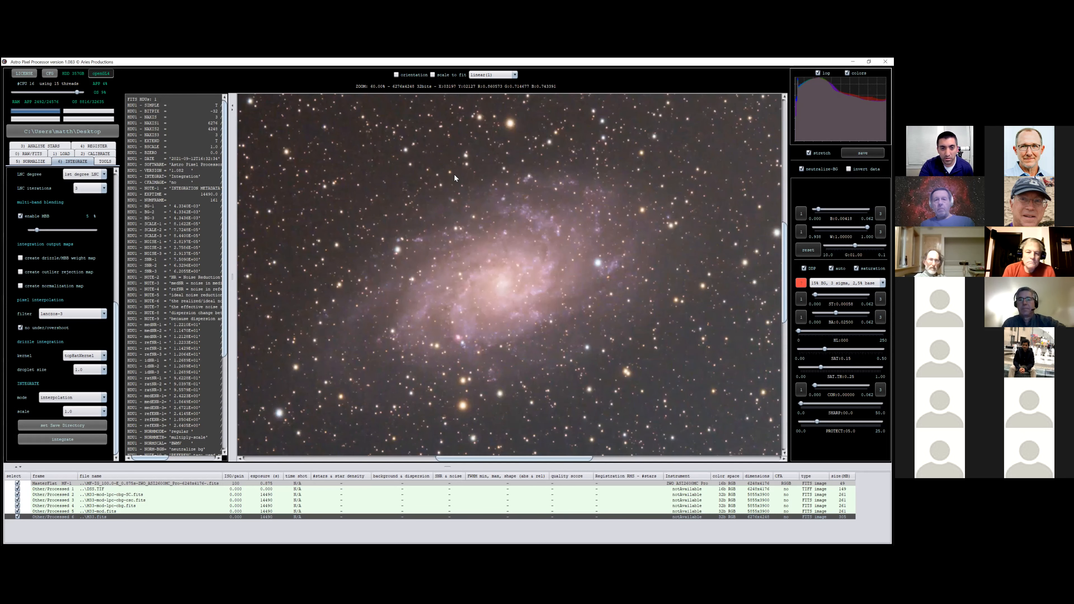
scroll(518, 254, down, 3)
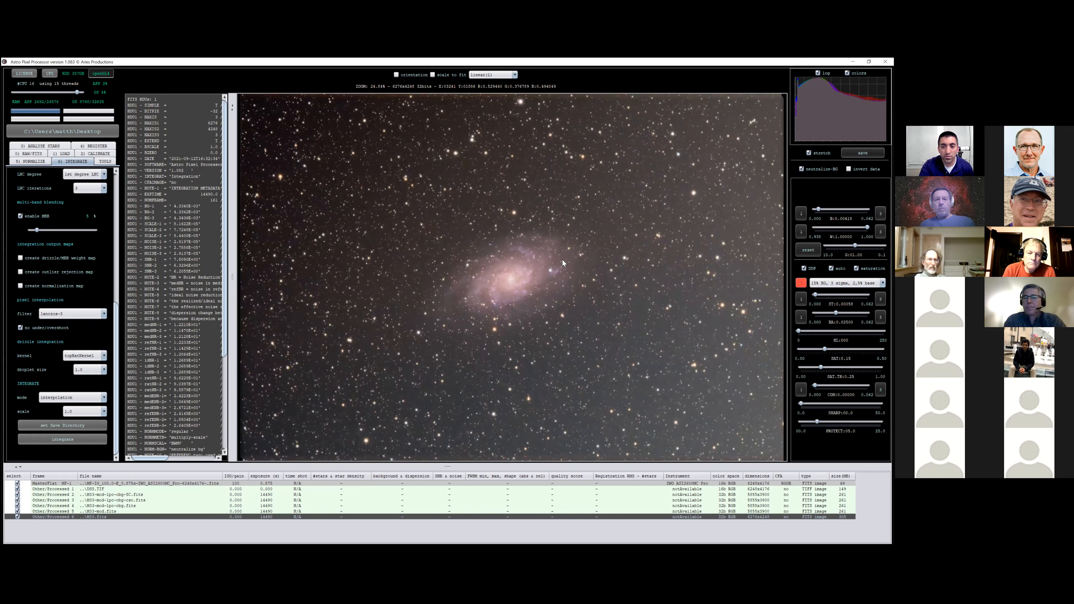
scroll(563, 259, down, 1)
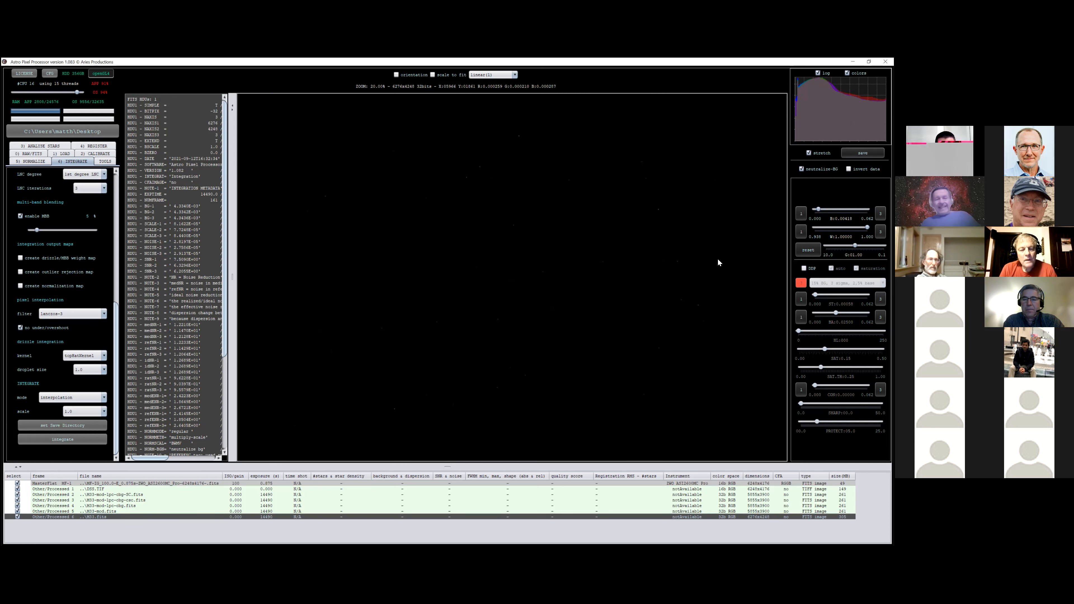
Inspect the linear M33 image at different magnifications, and turn the DDP preview stretch back on at full frame
scroll(437, 187, up, 3)
scroll(439, 190, down, 1)
scroll(441, 197, down, 3)
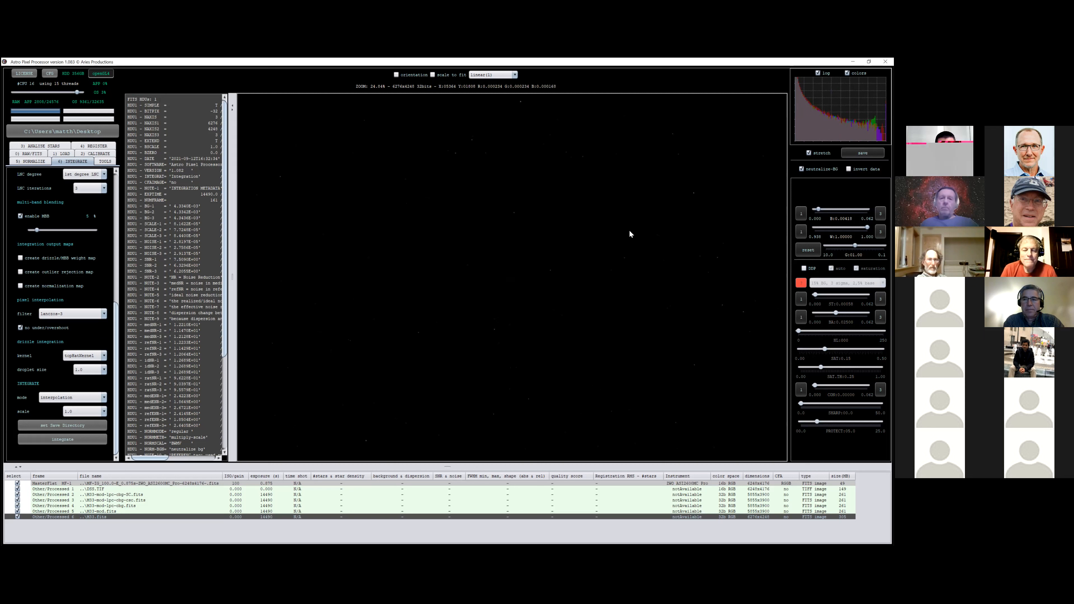
click(804, 268)
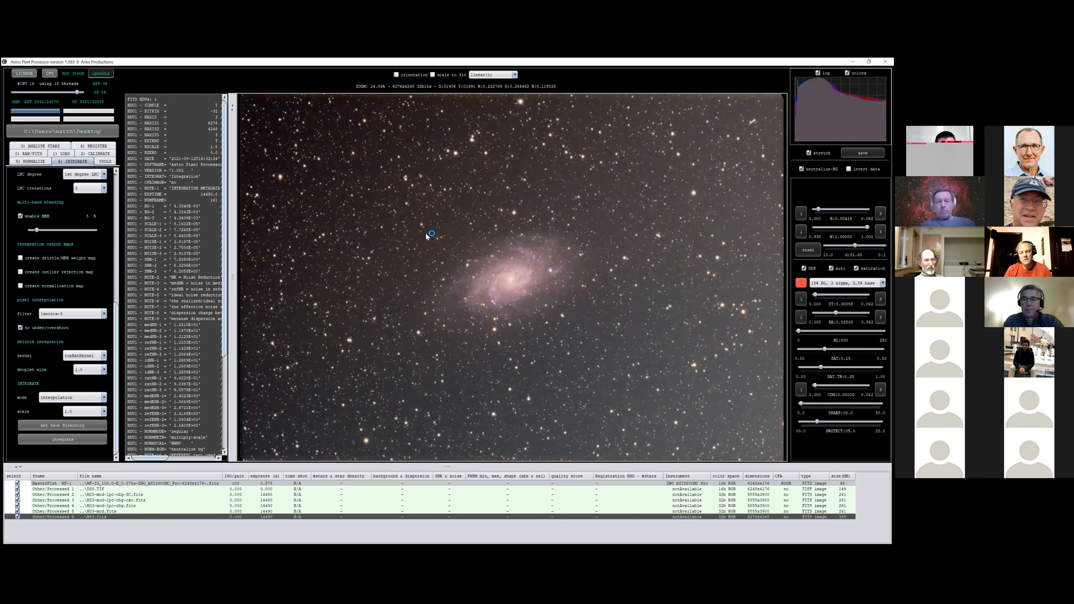
scroll(260, 197, down, 2)
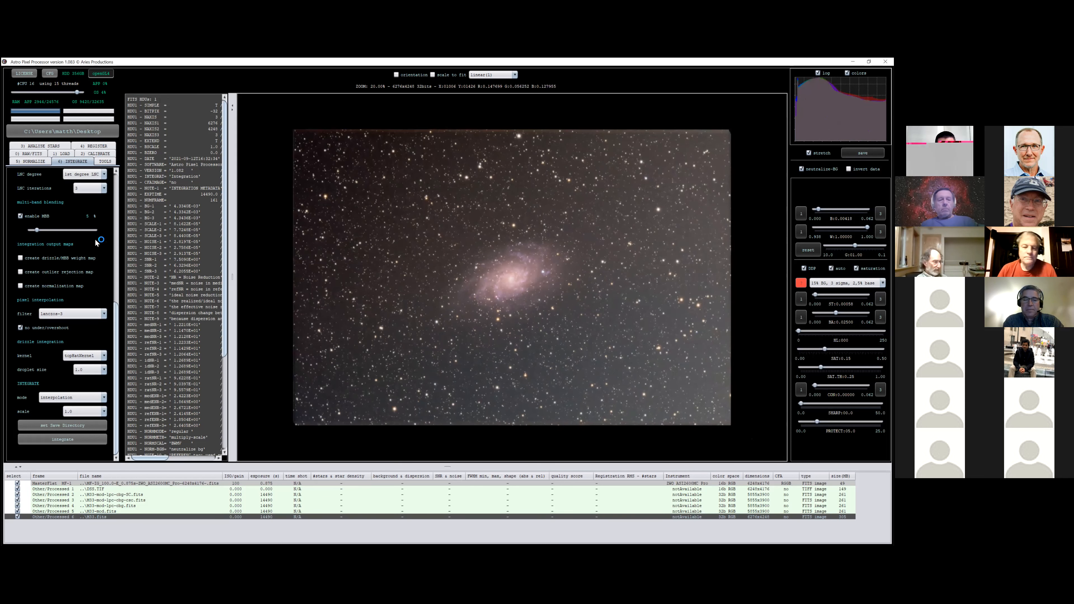
Show the post-processing tools and narrow the FITS header area to give the image viewer more room
click(105, 161)
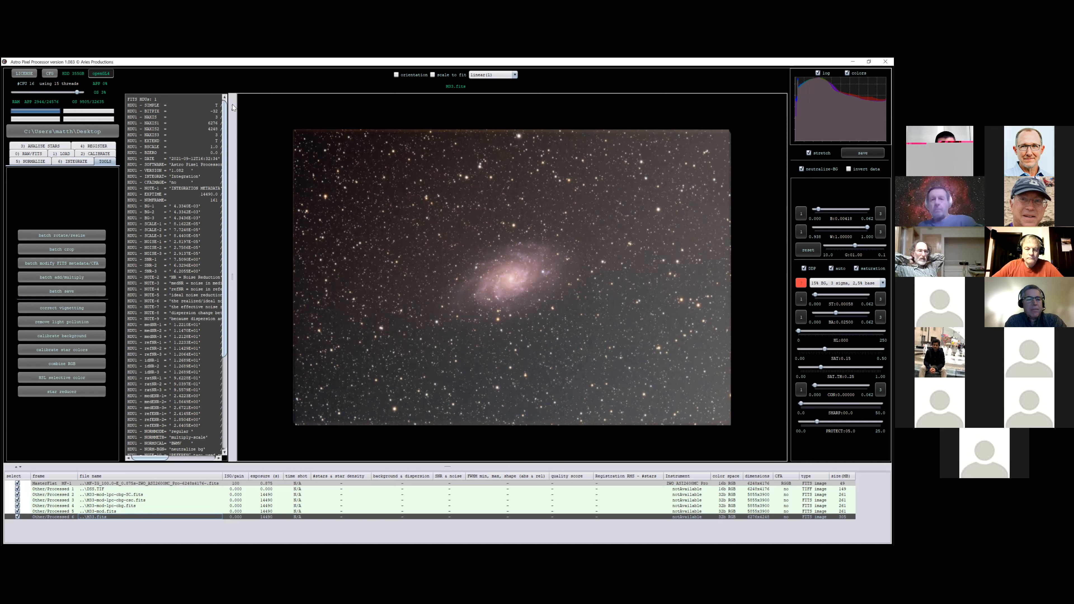
drag(236, 105, 201, 106)
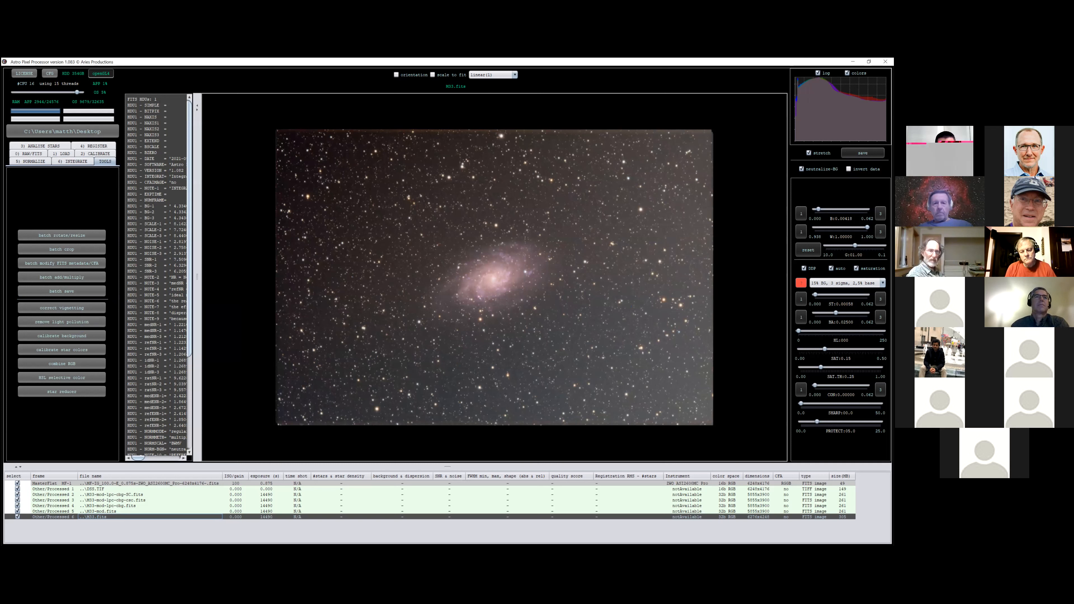
Turn off the DDP stretch to examine the linear M33 data close up, and restore the stretch
click(804, 268)
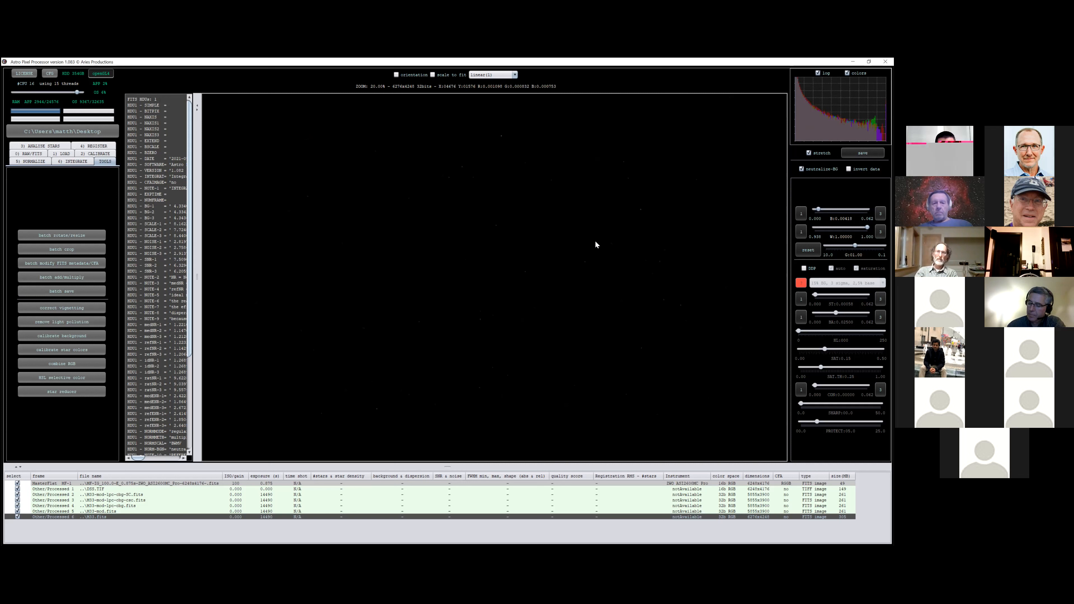
scroll(547, 272, up, 2)
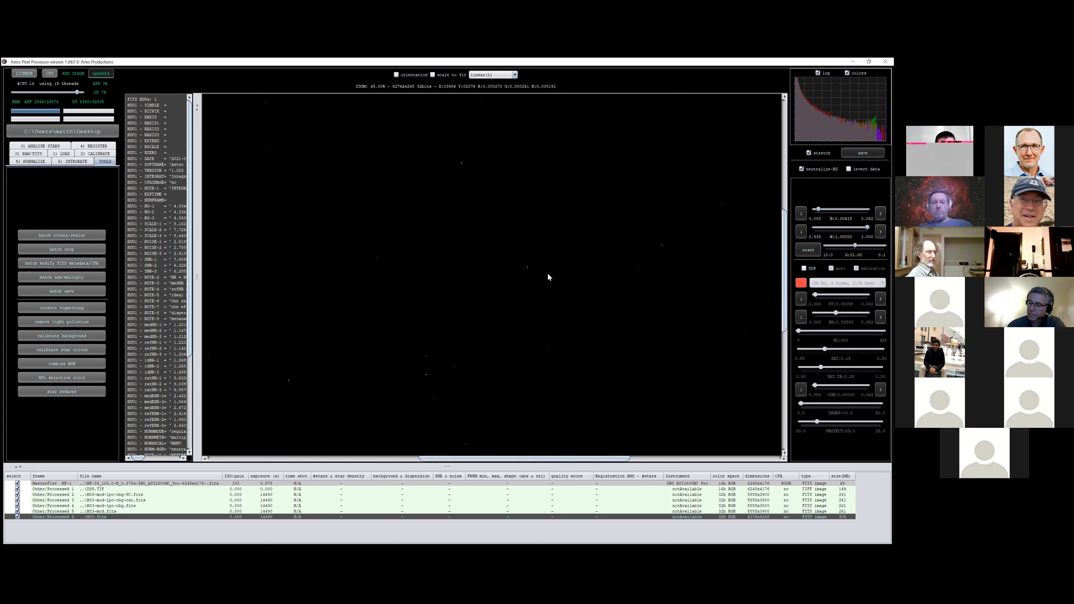
scroll(547, 276, down, 1)
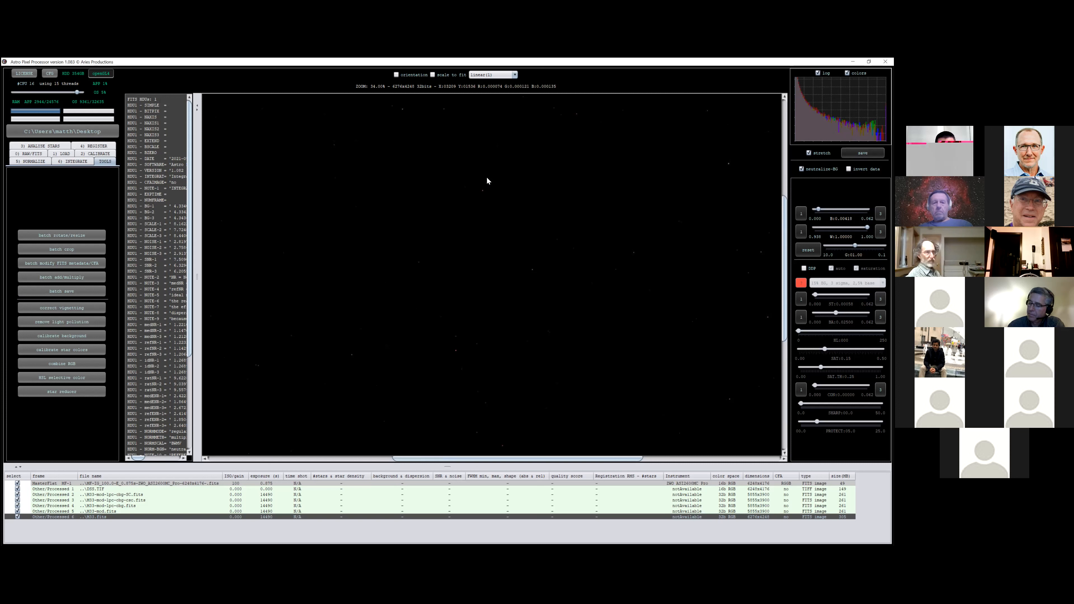
click(449, 335)
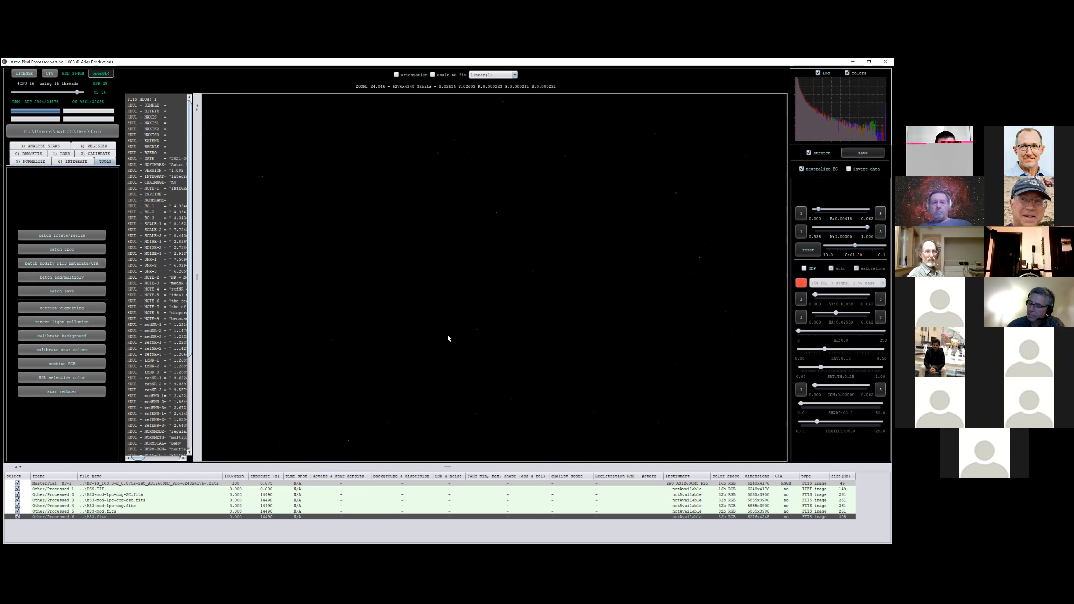
scroll(481, 276, down, 2)
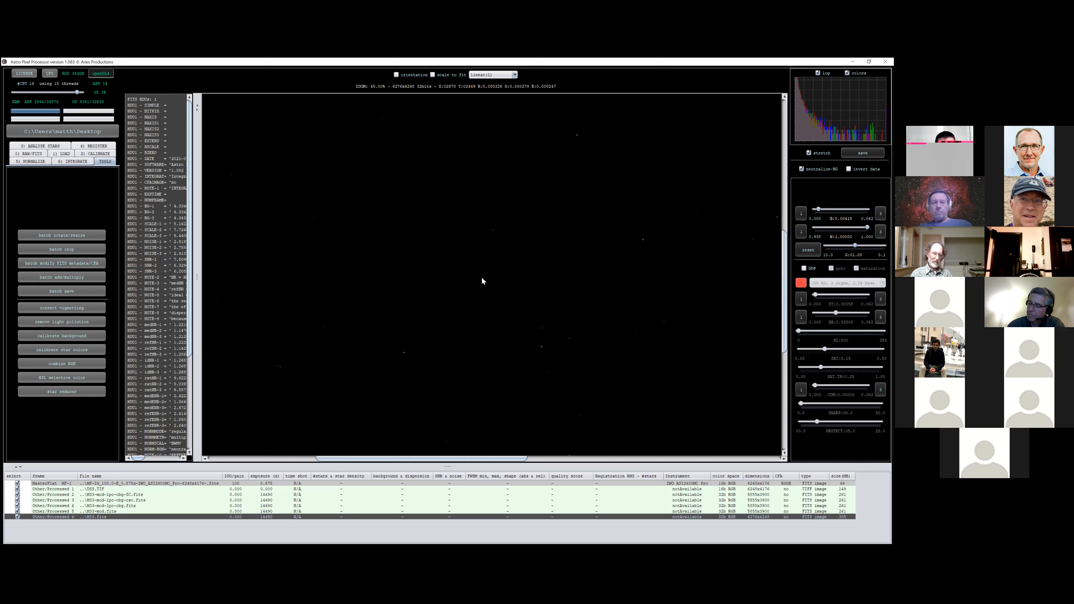
scroll(466, 331, down, 1)
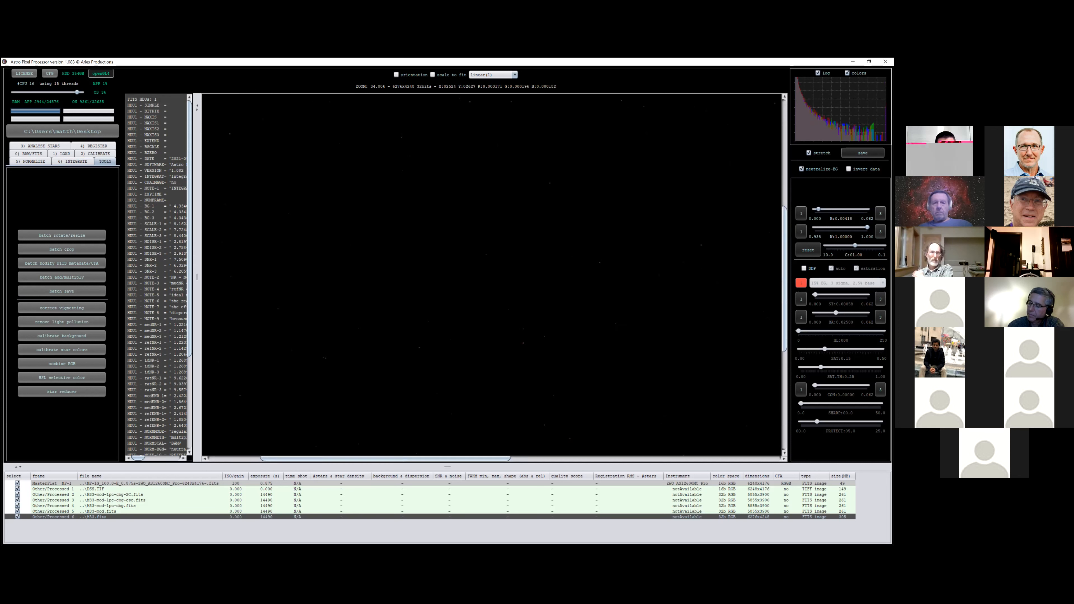
click(804, 269)
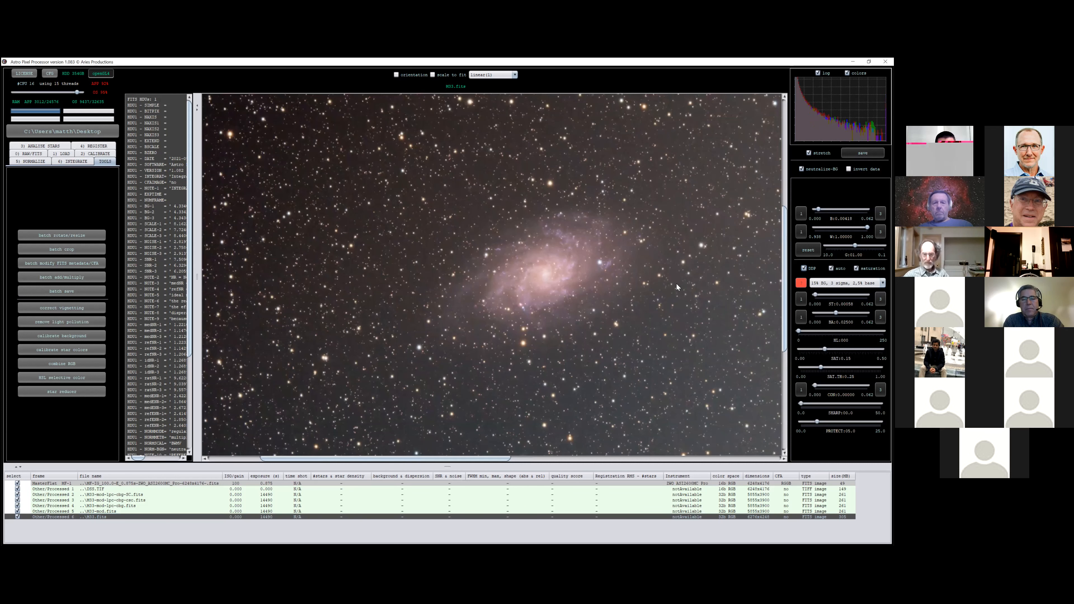
Examine the stretched M33 image at full frame and close up for uneven edges and background gradients
scroll(601, 282, down, 1)
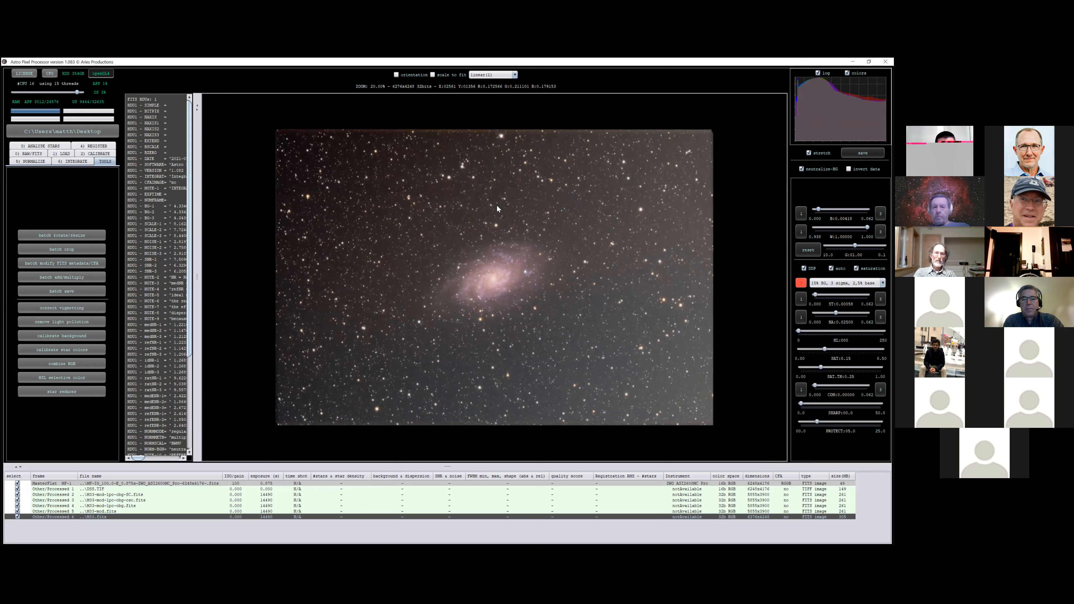
scroll(531, 255, up, 2)
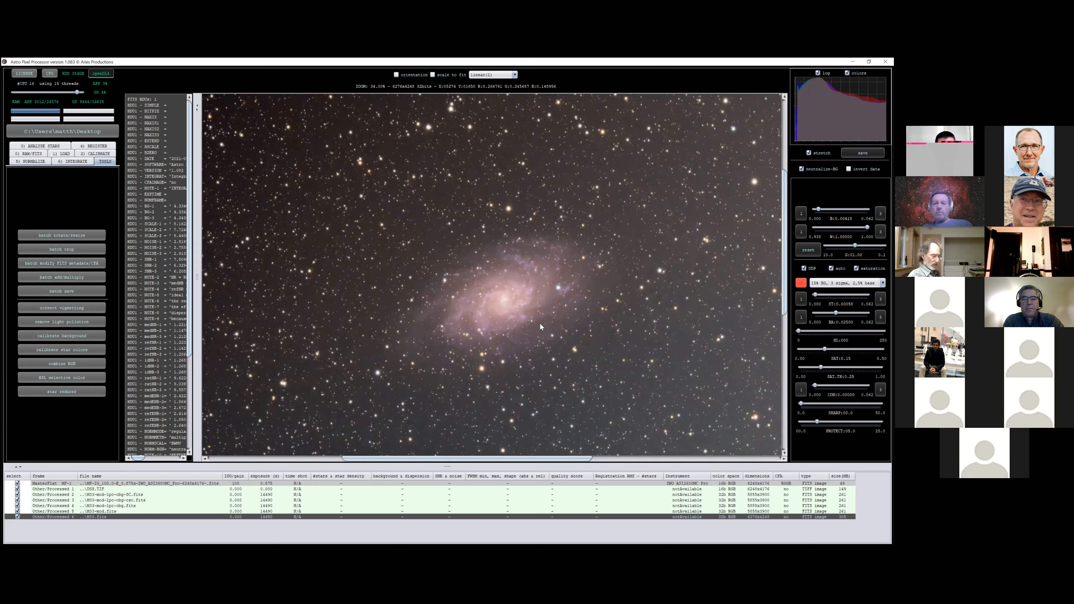
scroll(497, 302, down, 2)
scroll(500, 187, up, 5)
scroll(500, 186, down, 5)
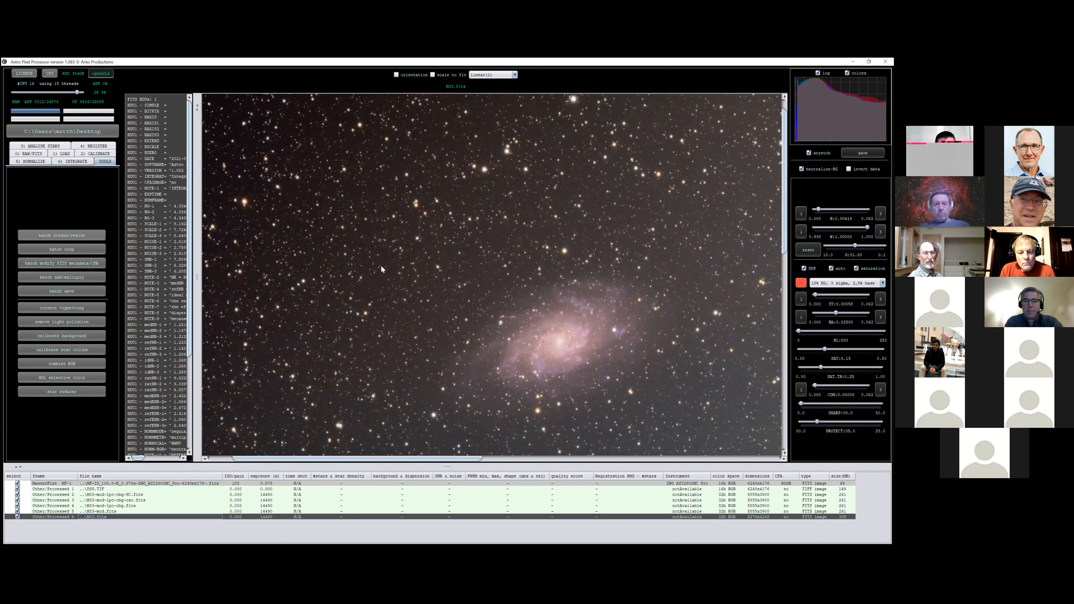
Start cropping the current M33 image, draw a crop rectangle slightly inside the frame's edges, and cancel the crop
click(62, 248)
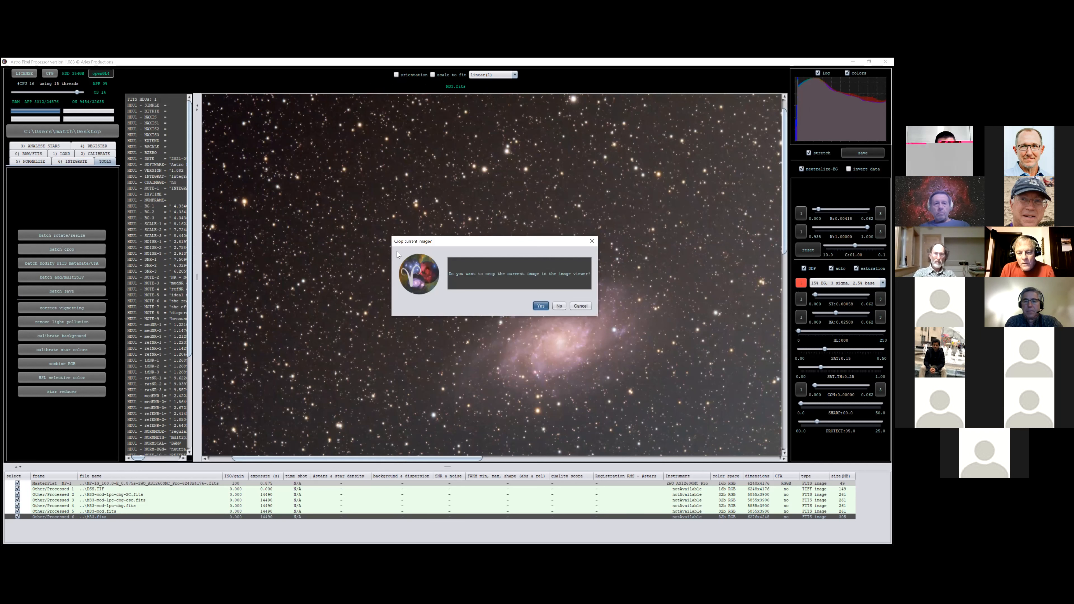
key(Return)
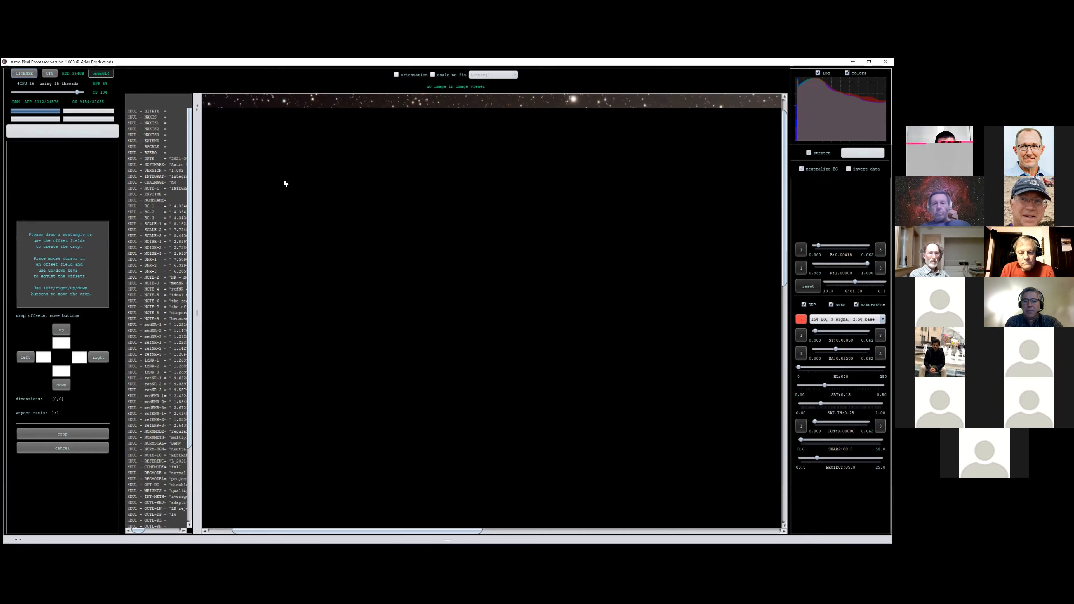
drag(279, 171, 700, 457)
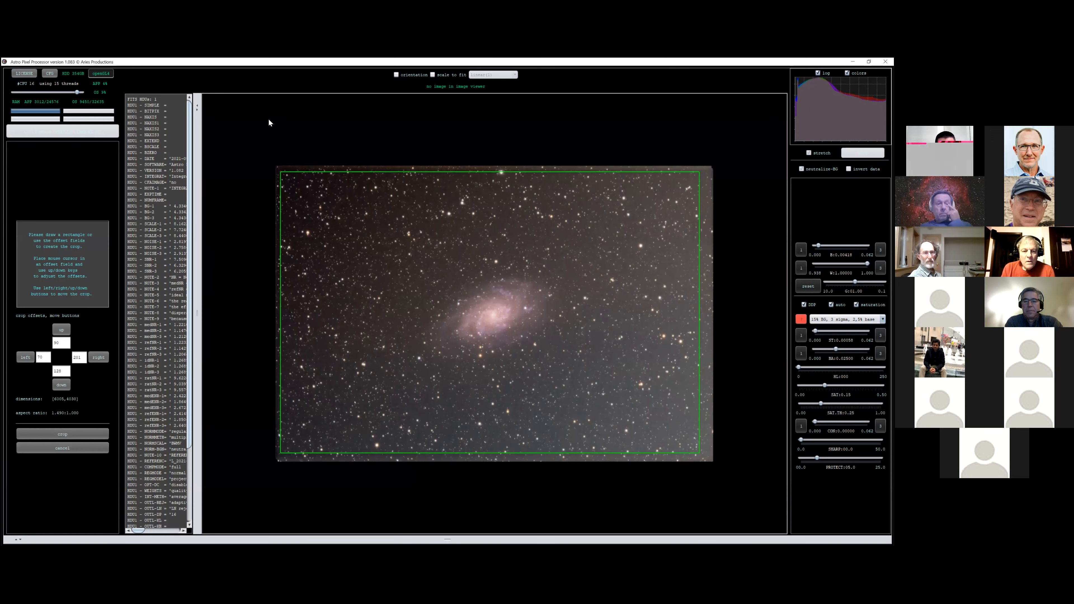
scroll(342, 184, up, 4)
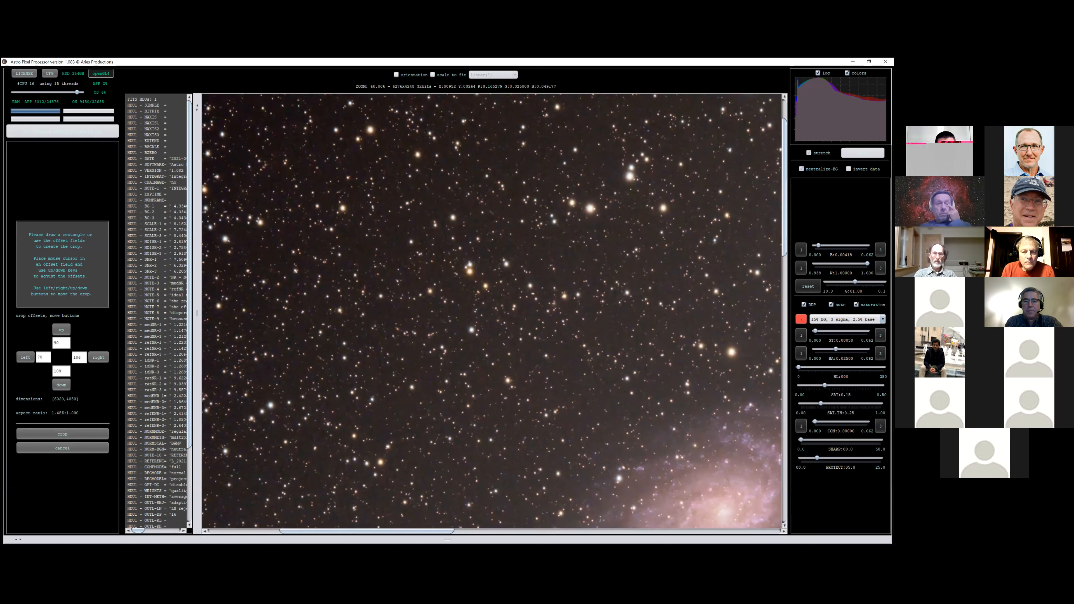
scroll(280, 149, down, 3)
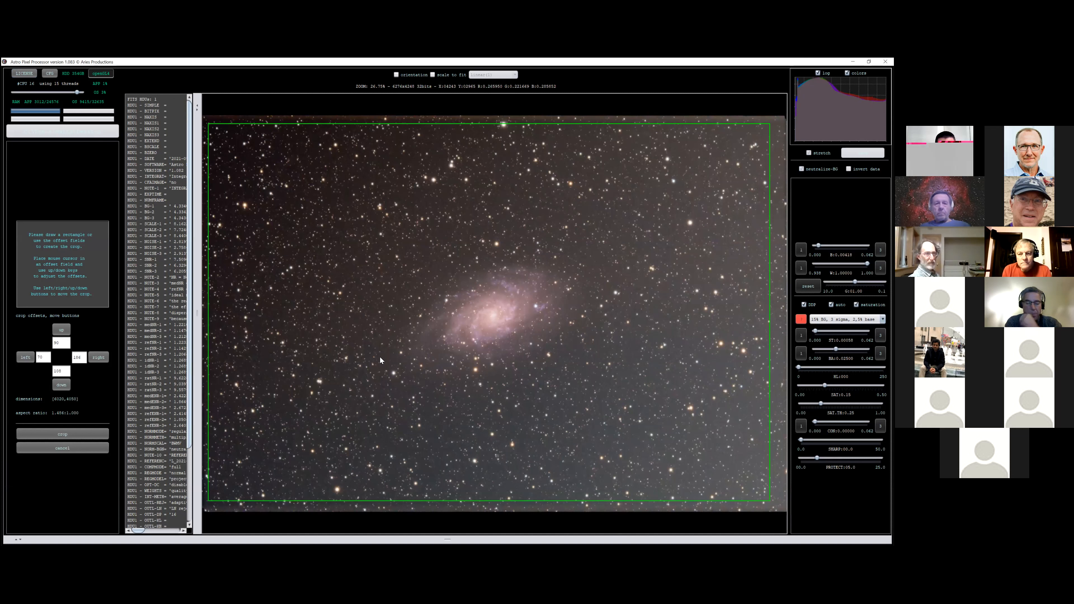
click(62, 448)
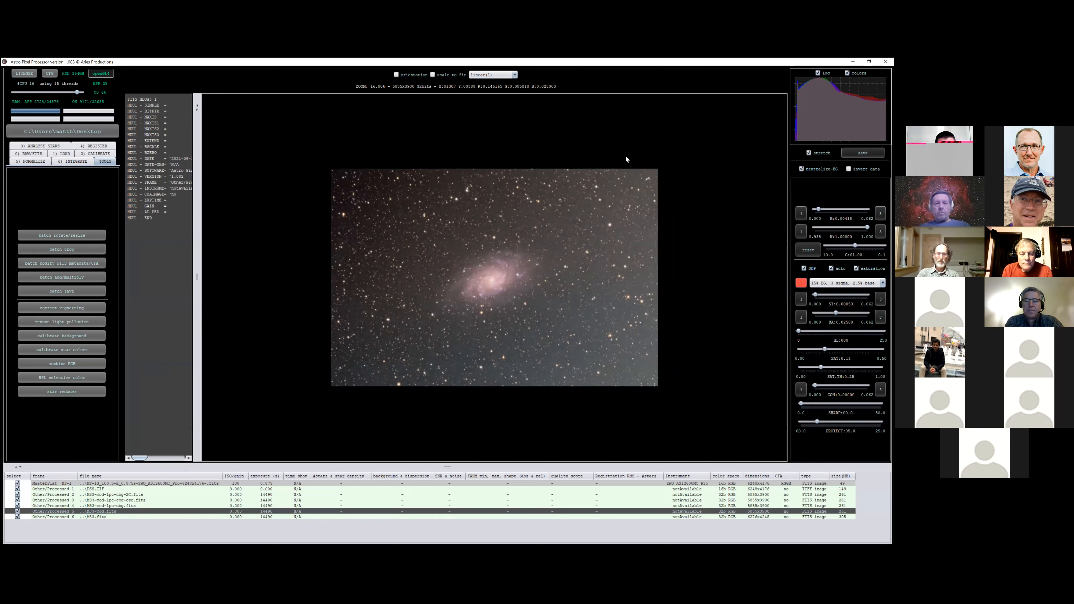
Inspect the cropped image M33-mod.fits at full frame and close up for remaining background gradients
scroll(625, 154, up, 1)
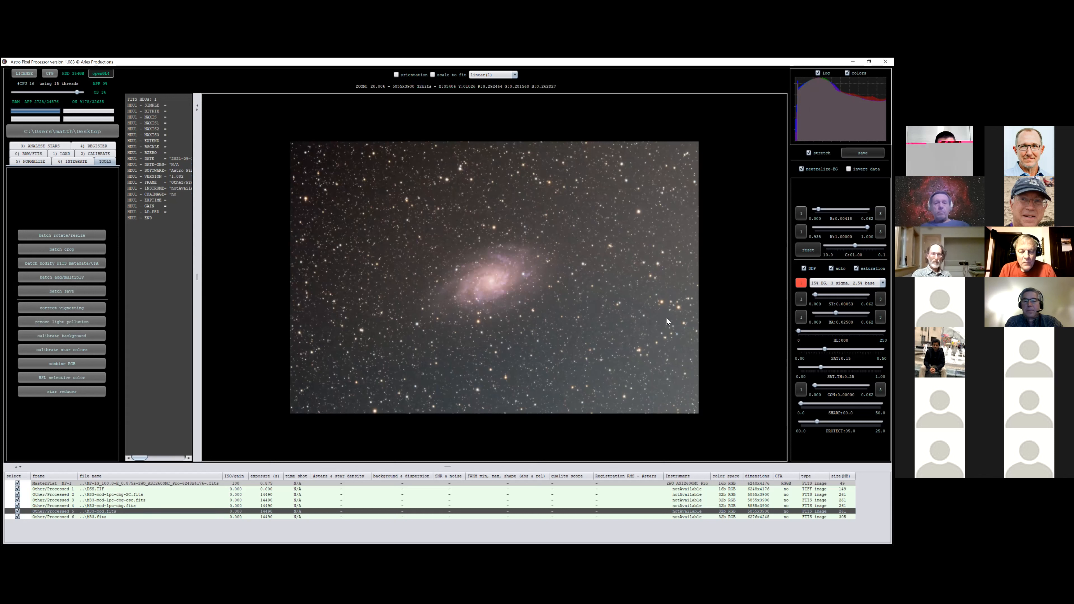
scroll(661, 366, up, 1)
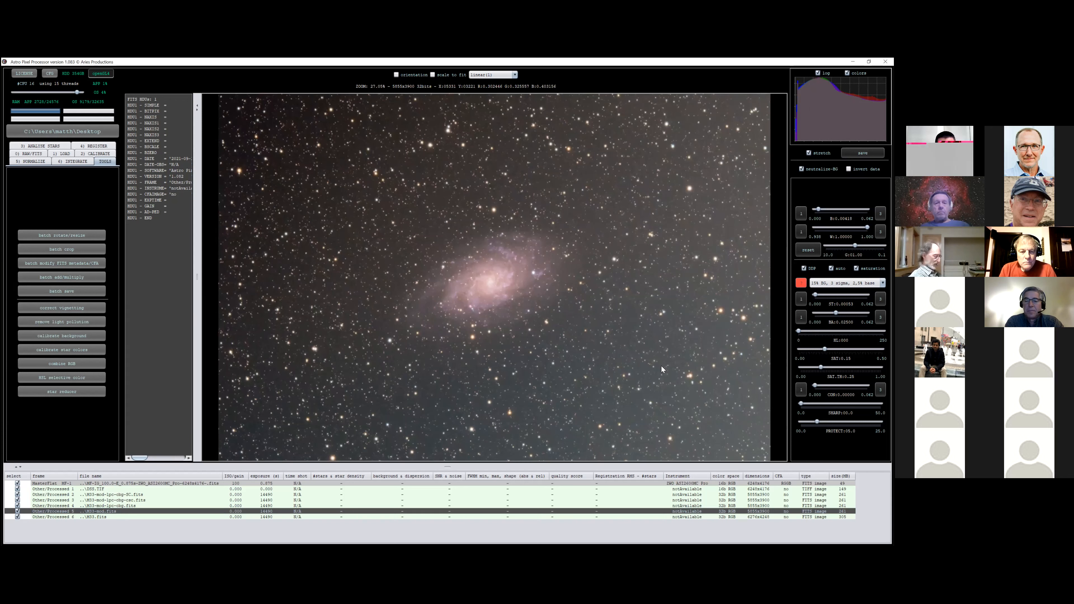
scroll(651, 380, down, 1)
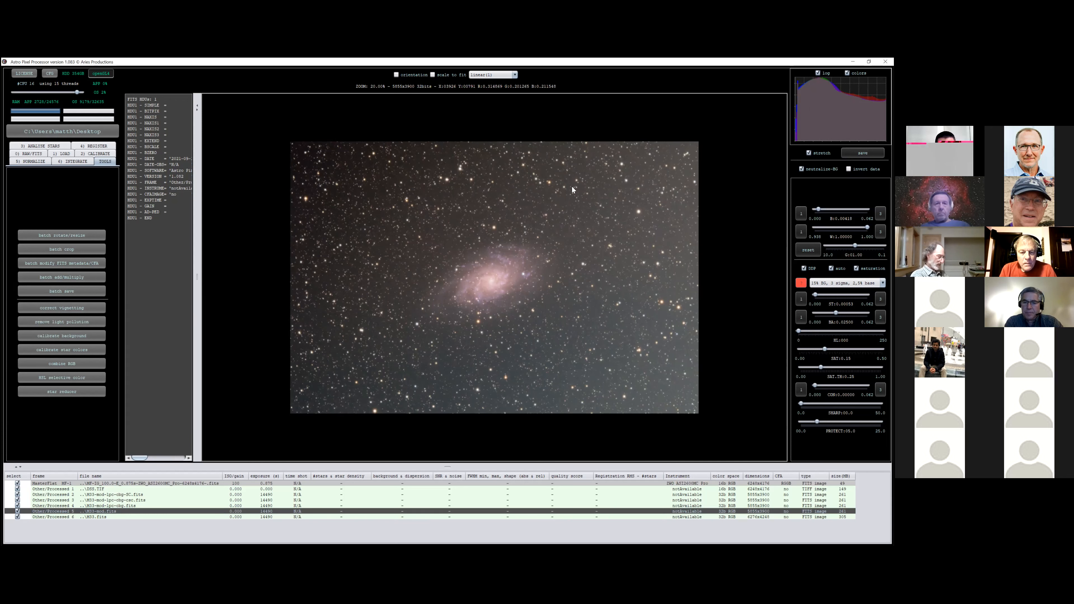
scroll(609, 162, up, 2)
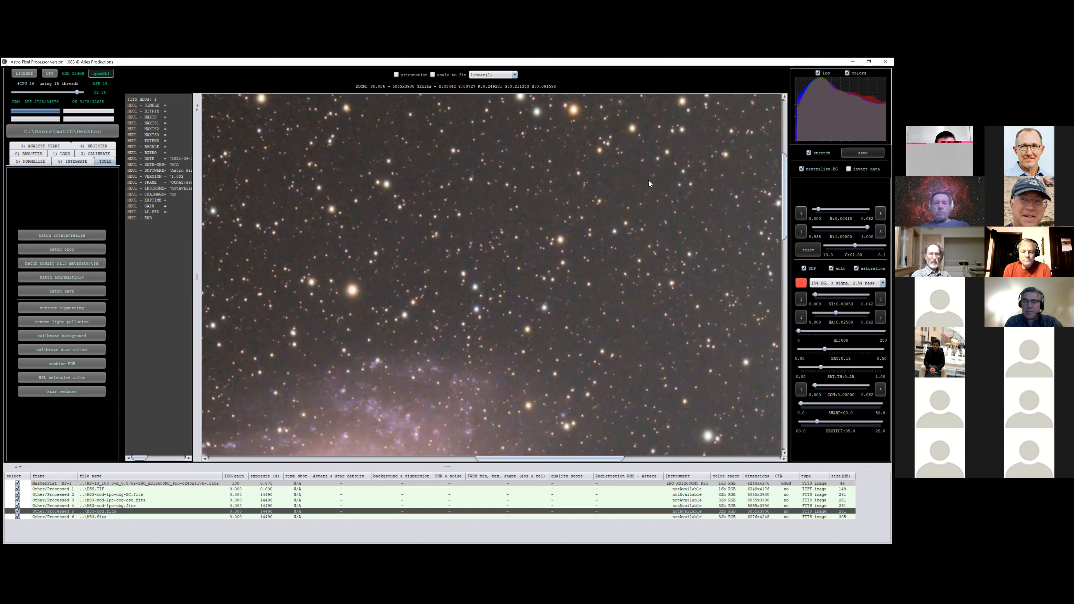
scroll(496, 314, down, 4)
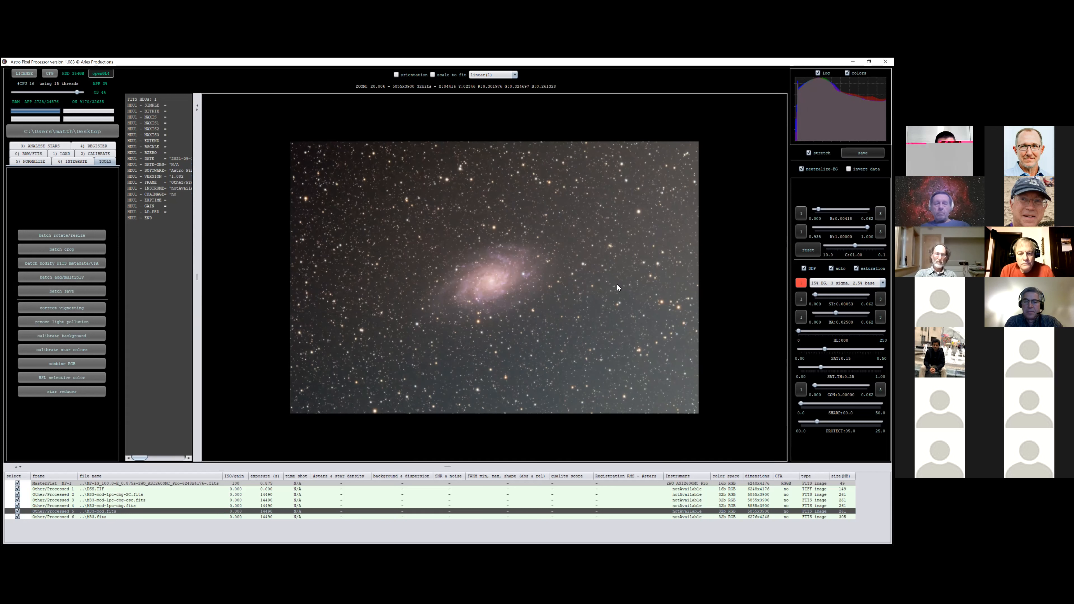
scroll(496, 314, down, 1)
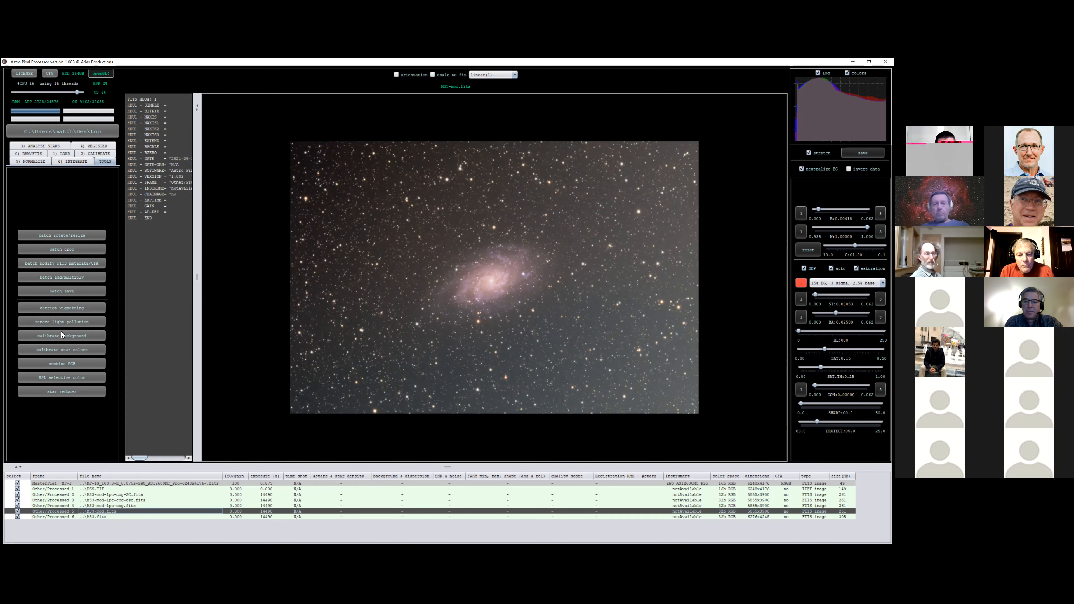
Start light pollution removal on the current image M33-mod.fits and look over its background for sample areas
click(64, 322)
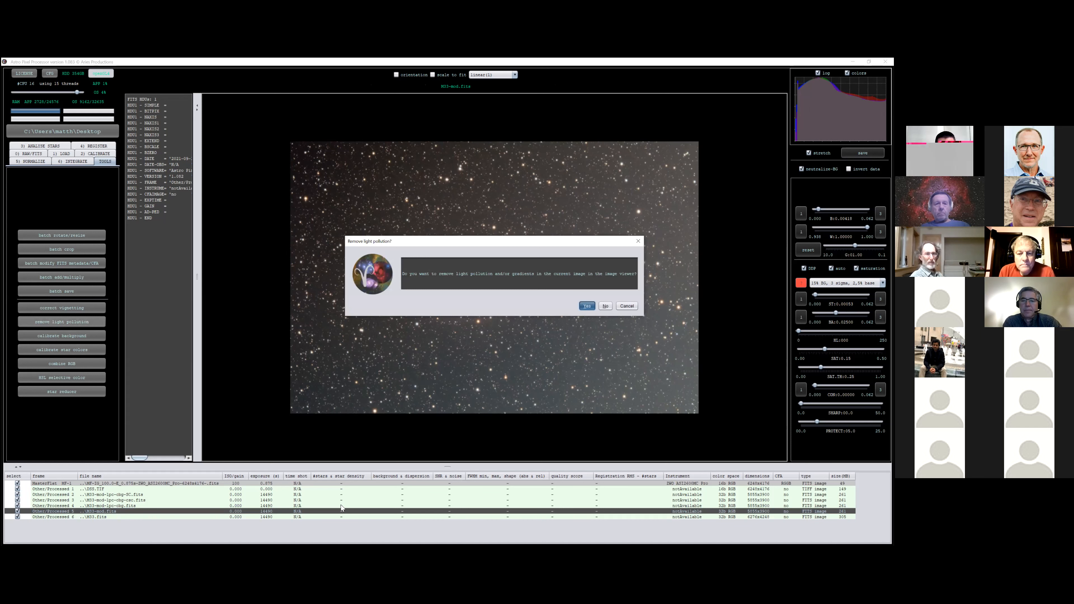
click(587, 306)
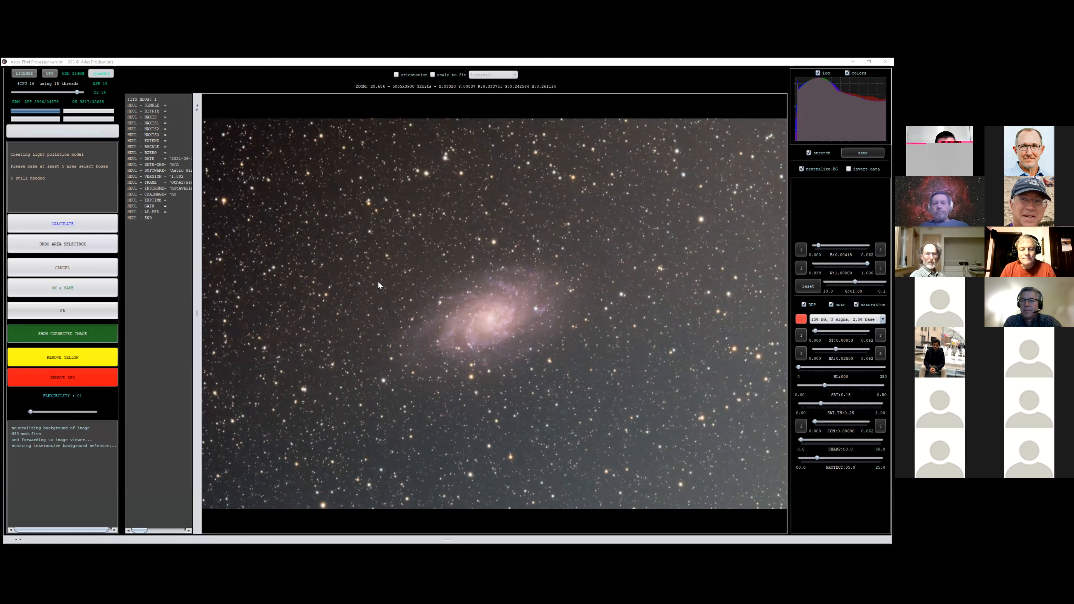
scroll(351, 250, down, 2)
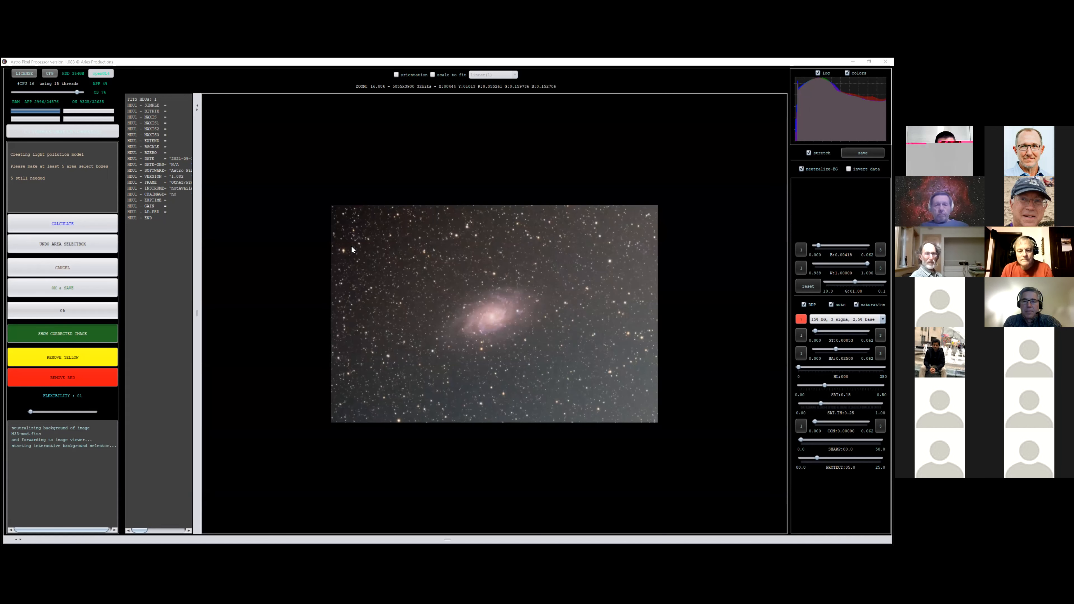
click(367, 218)
scroll(367, 218, up, 3)
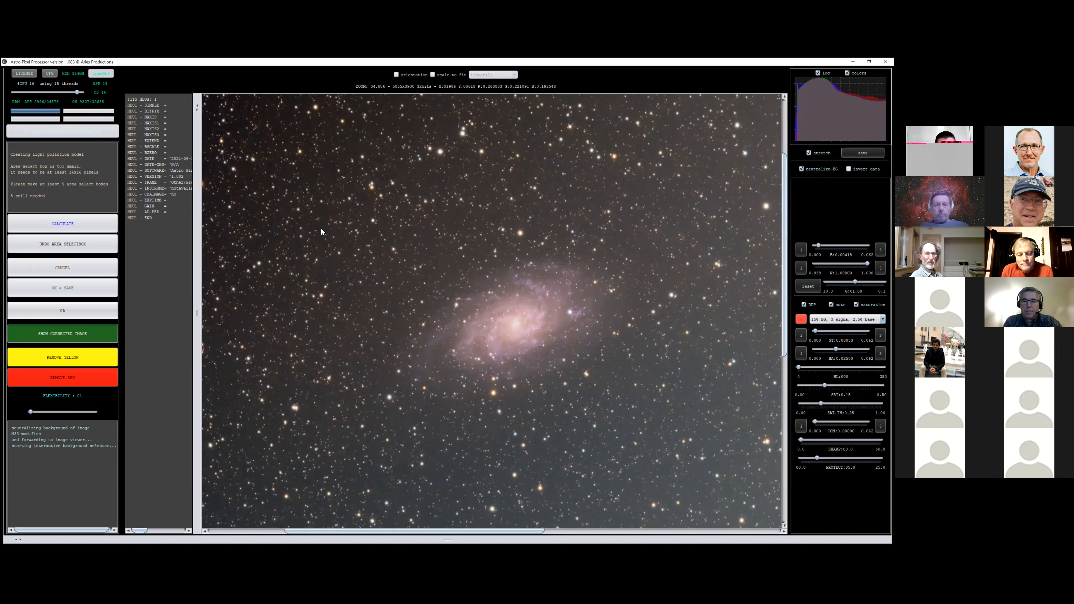
scroll(321, 227, down, 1)
scroll(653, 289, down, 1)
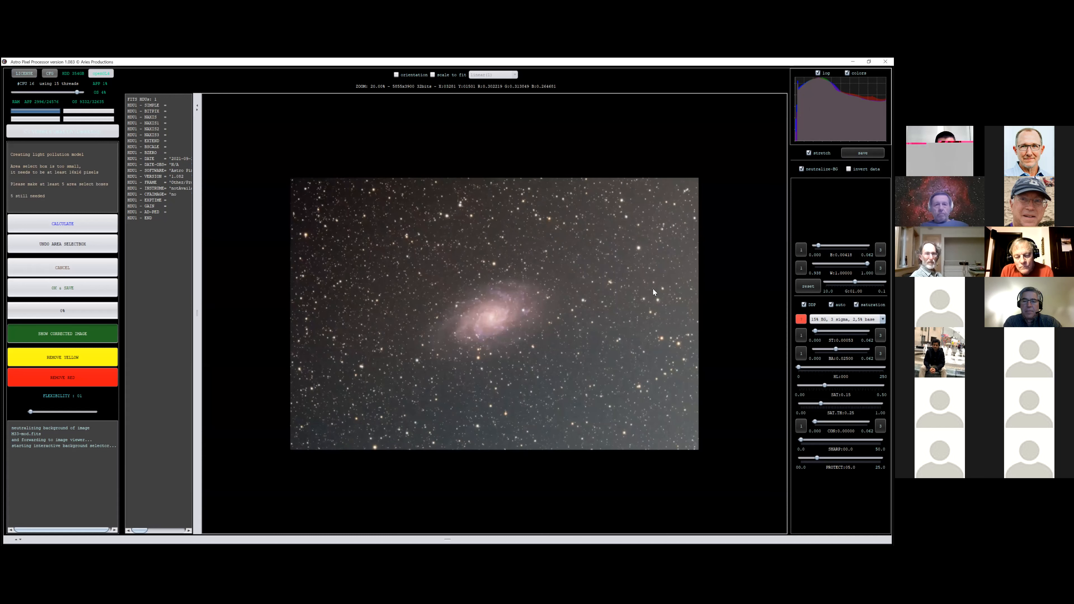
Try the 20% BG, 3 sigma, 0% base preview stretch, and switch to 30% BG, 2 sigma, 0% base to examine the gradients
click(847, 319)
click(842, 355)
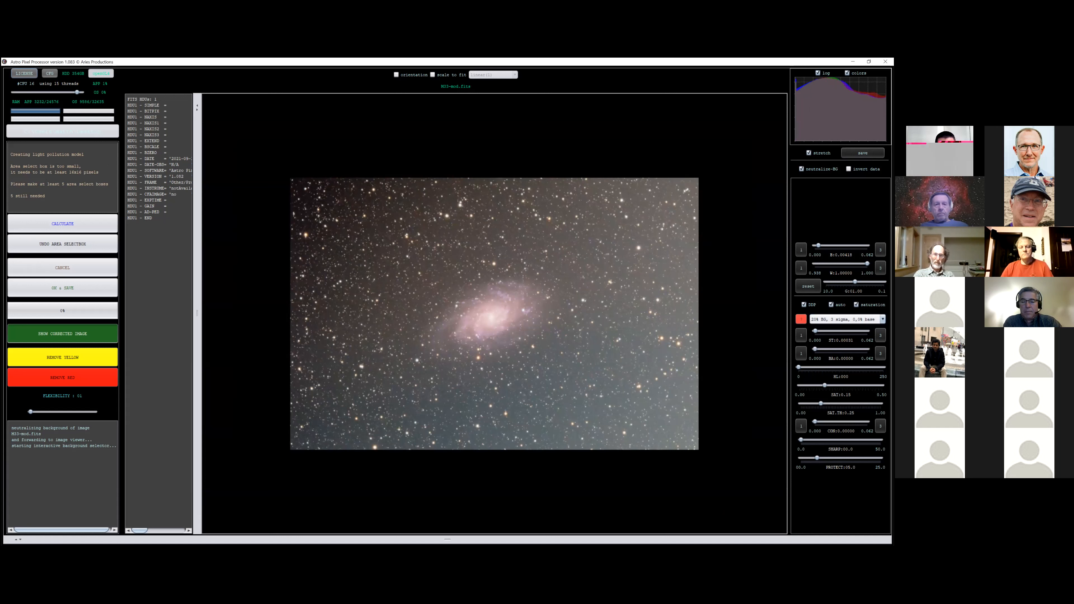
click(848, 319)
click(845, 380)
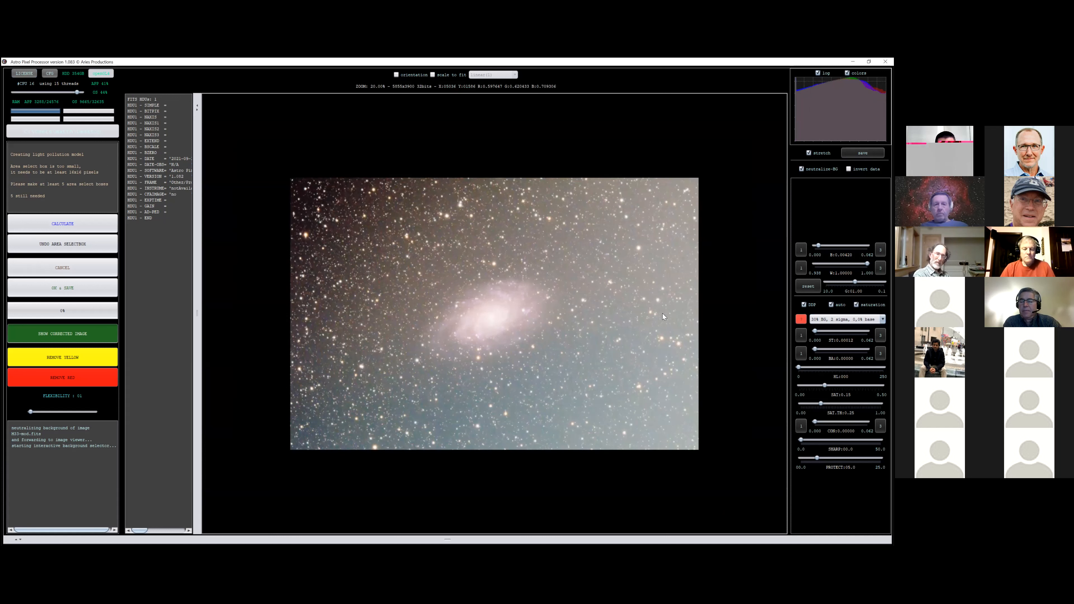
scroll(615, 351, up, 2)
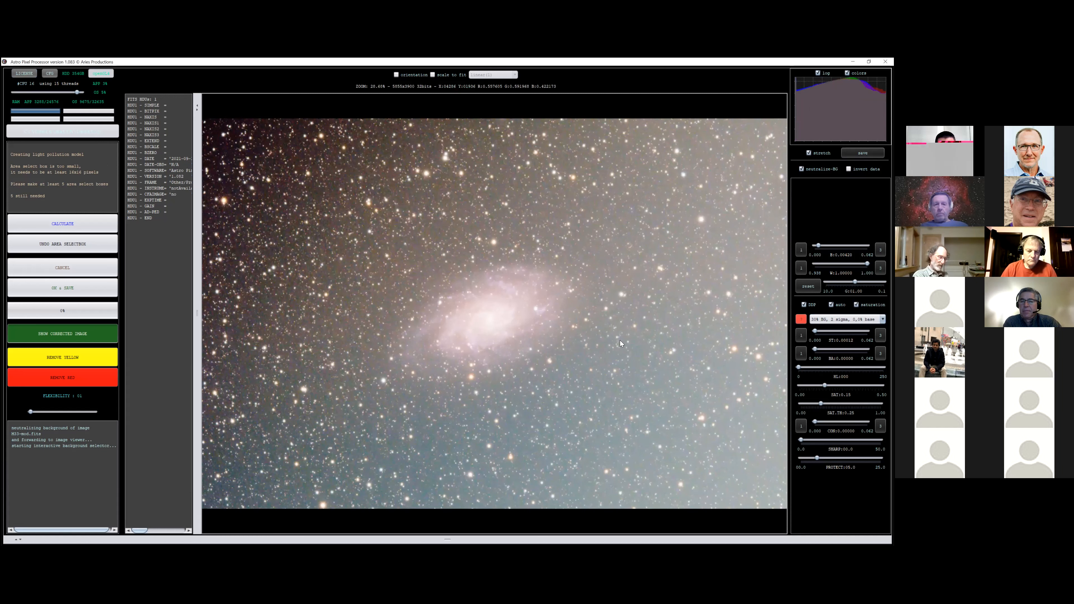
Set the preview stretch to 20% BG, 3 sigma, 0% base and examine the background gradients across the frame
scroll(650, 289, down, 2)
scroll(596, 375, up, 2)
scroll(556, 427, down, 1)
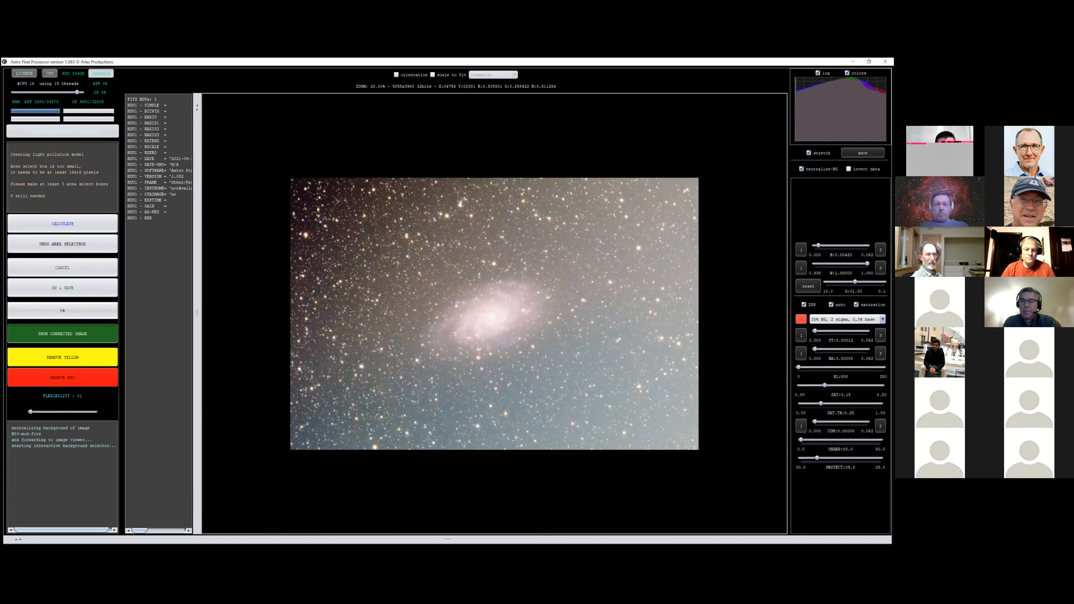
click(847, 319)
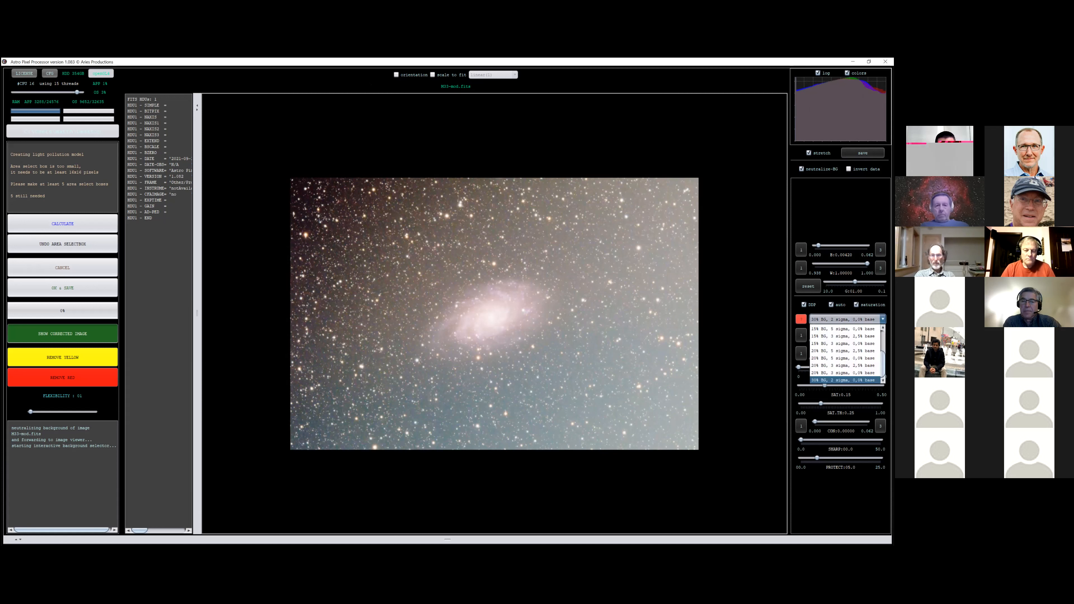
click(845, 372)
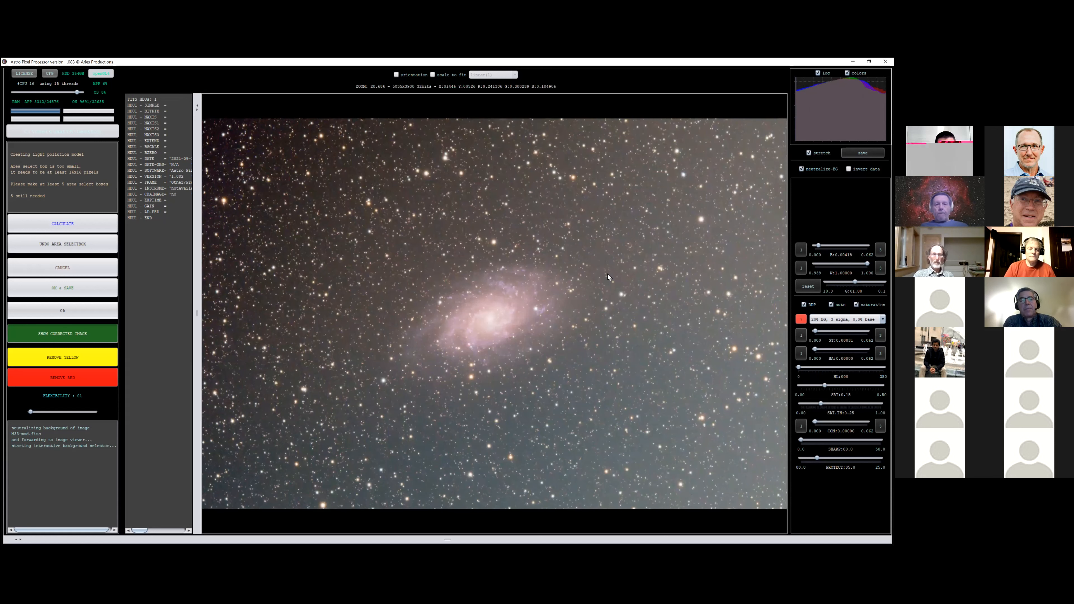
scroll(592, 269, down, 1)
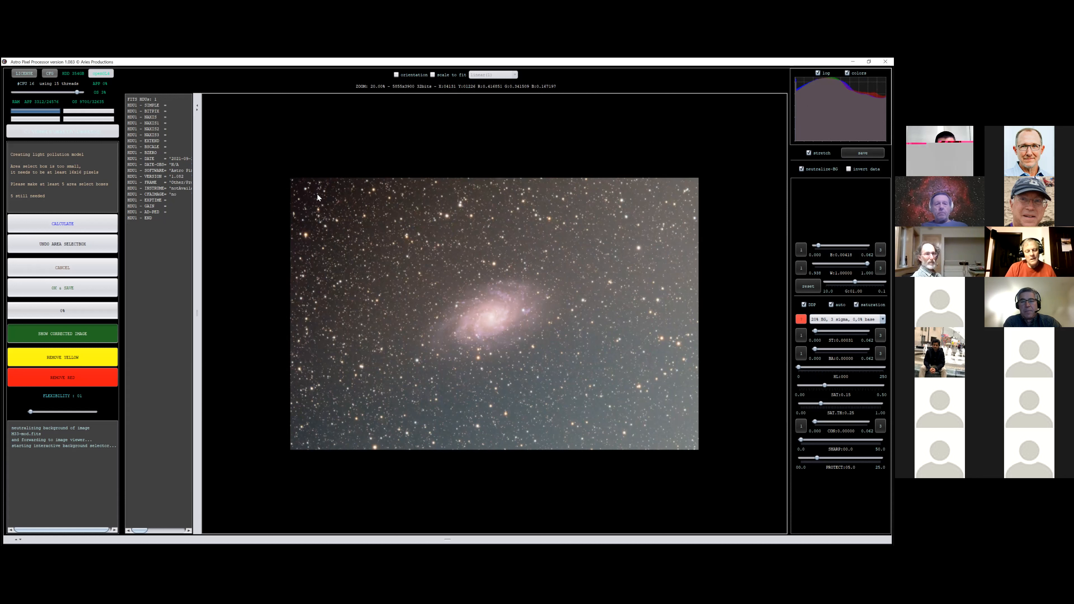
scroll(457, 228, up, 2)
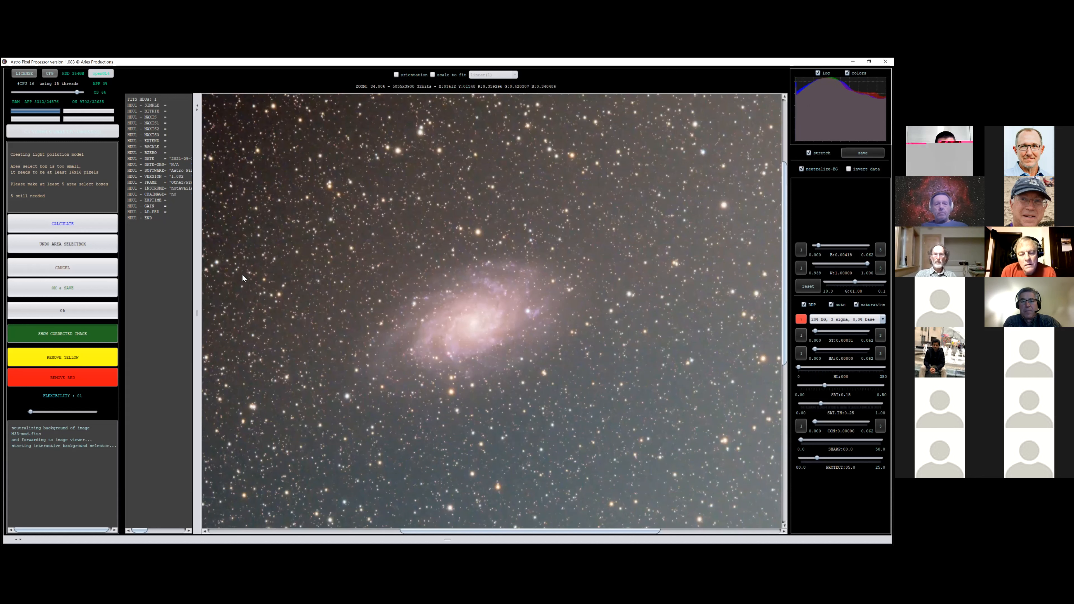
scroll(223, 342, down, 1)
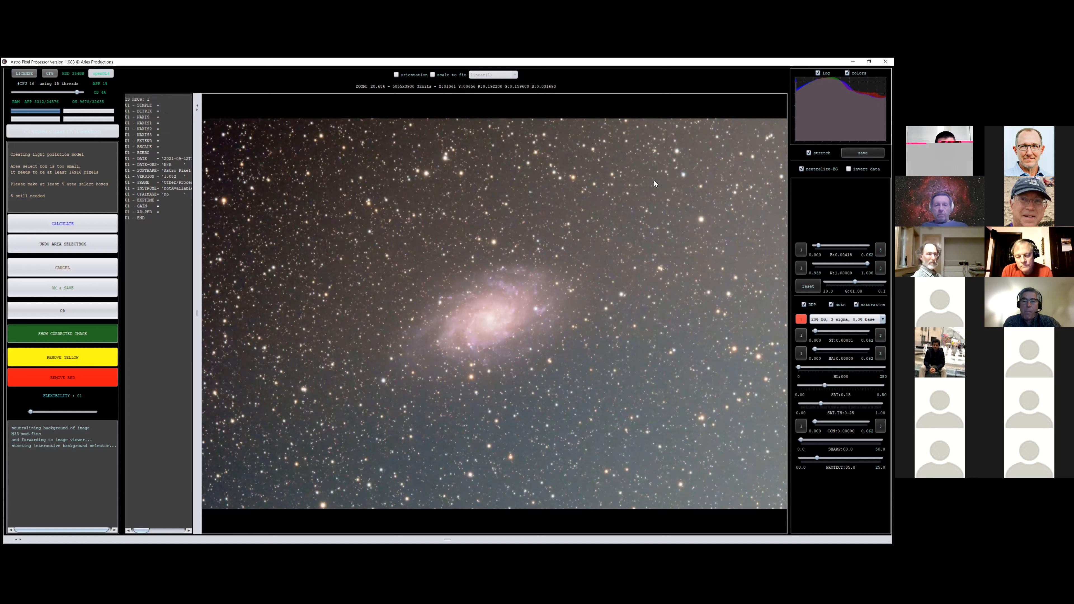
Draw 12 area select boxes on empty background around the galaxy and near the frame's edges, and calculate the light pollution model
drag(700, 158, 719, 182)
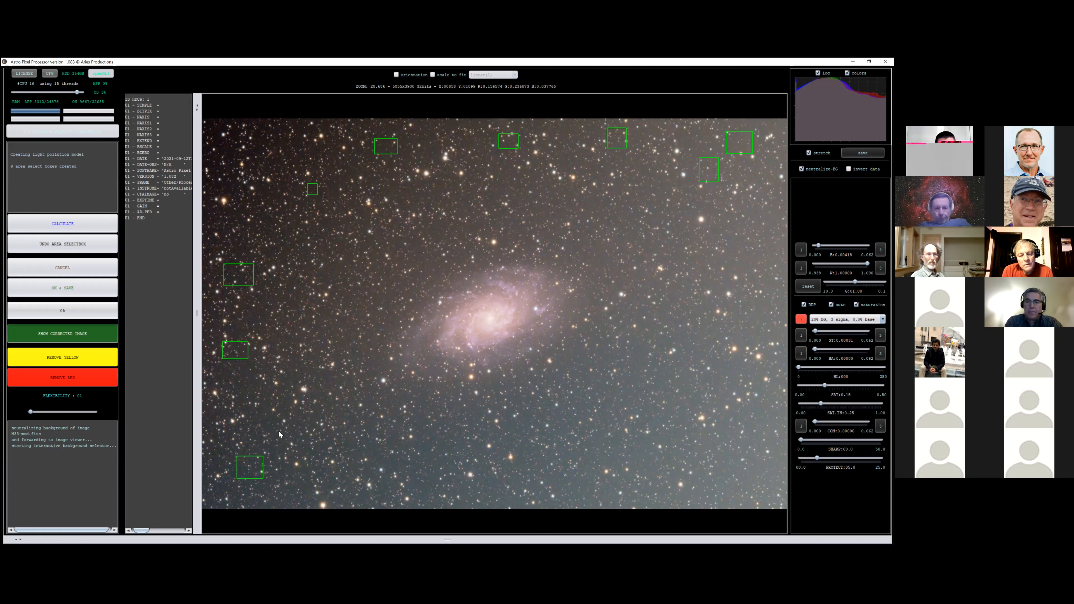
drag(417, 475, 446, 492)
drag(667, 456, 699, 474)
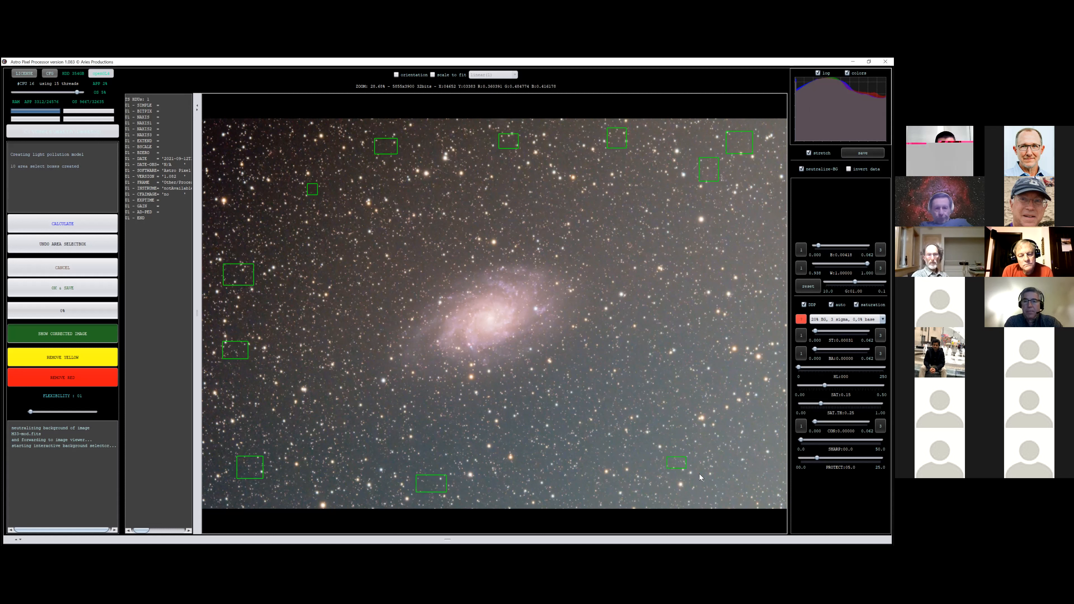
drag(741, 314, 766, 335)
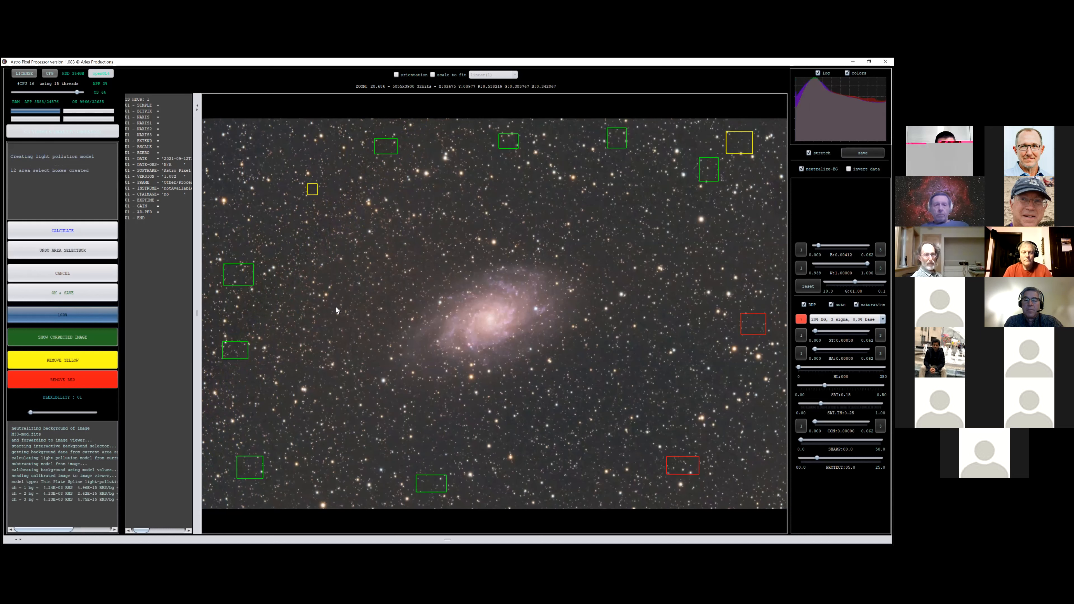
Compare the image with and without the light pollution correction, and cancel the light pollution removal
scroll(336, 306, down, 2)
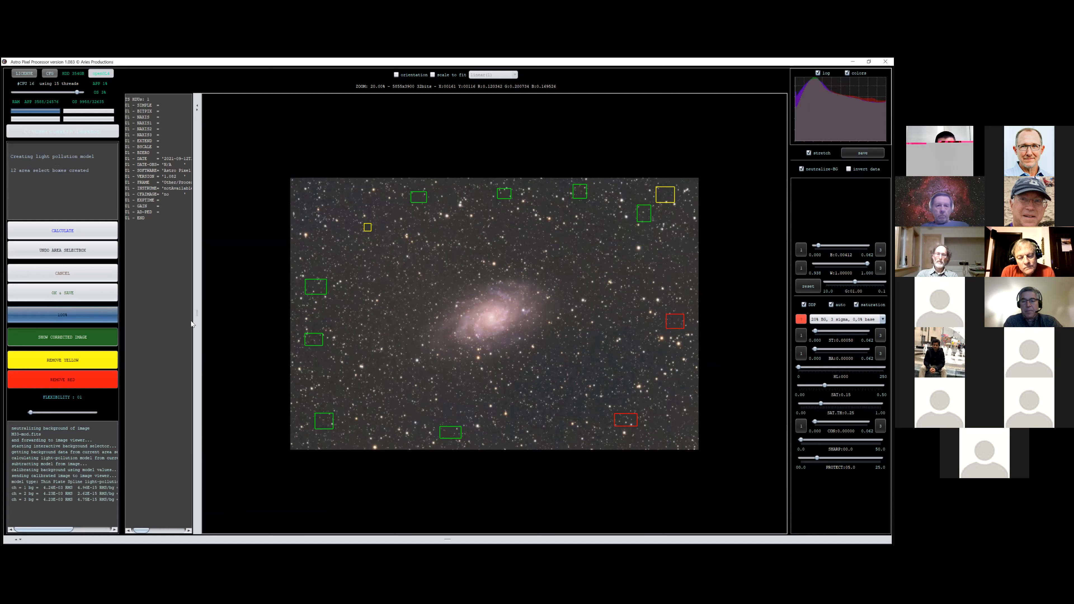
click(23, 338)
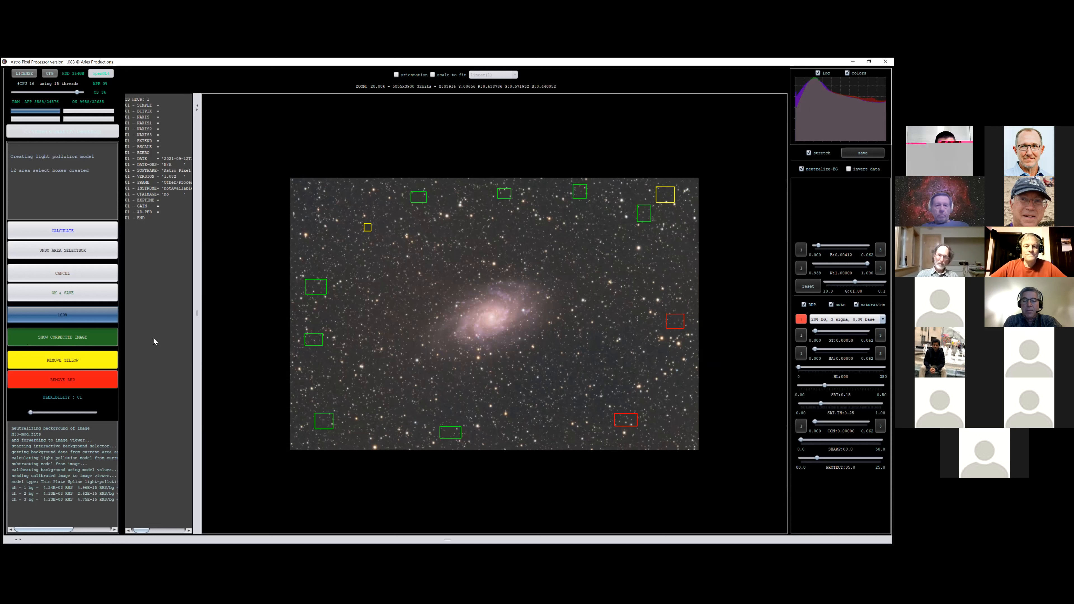
scroll(436, 235, up, 1)
click(46, 340)
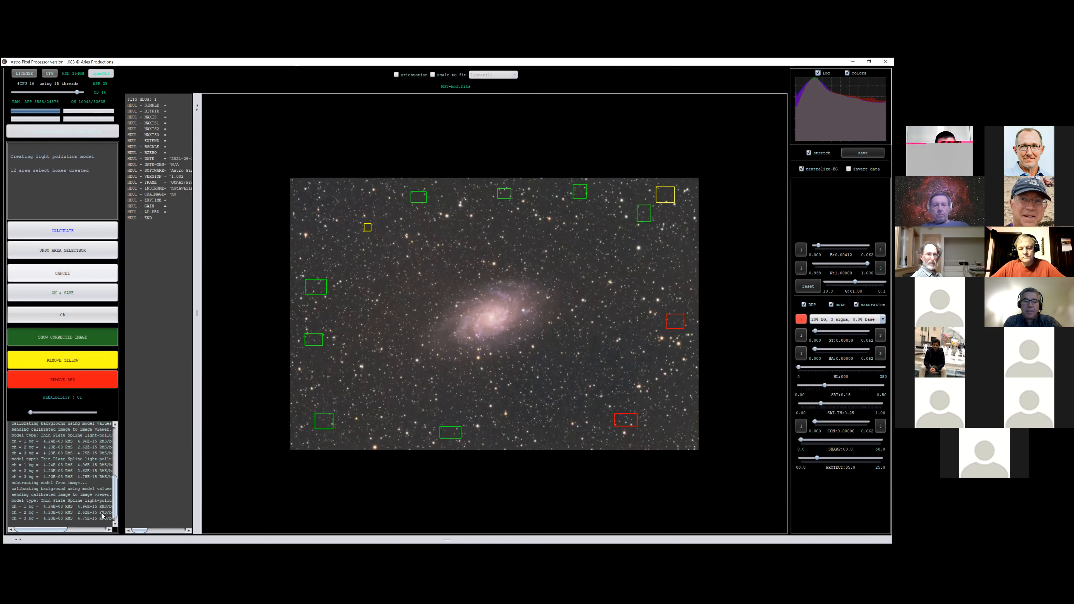
click(62, 273)
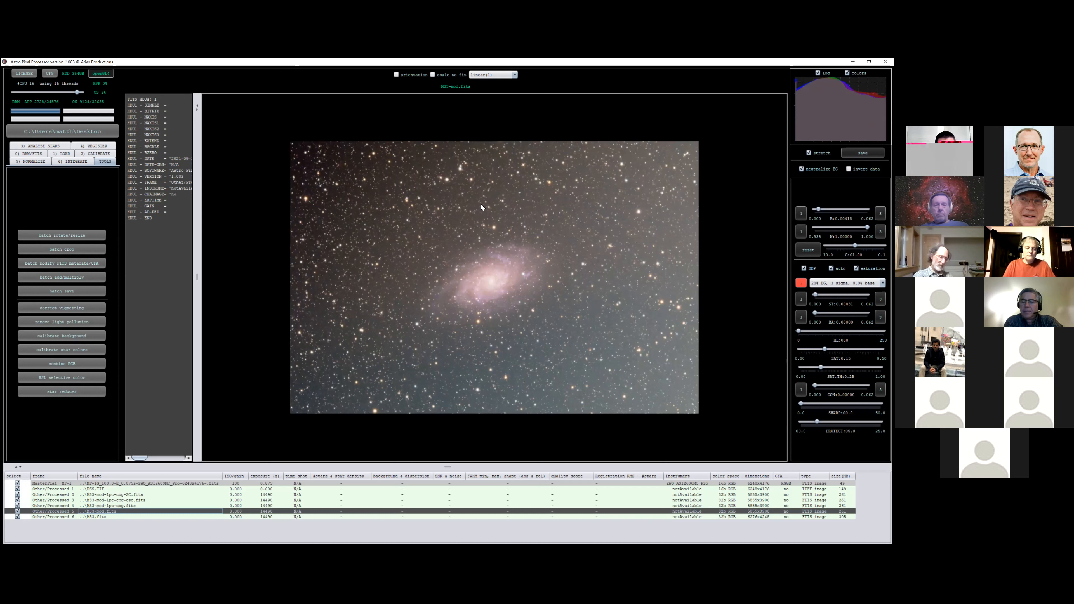
Load the processed image M33-mod-lpc-cbg.fits and inspect its background and the galaxy close up
key(Up)
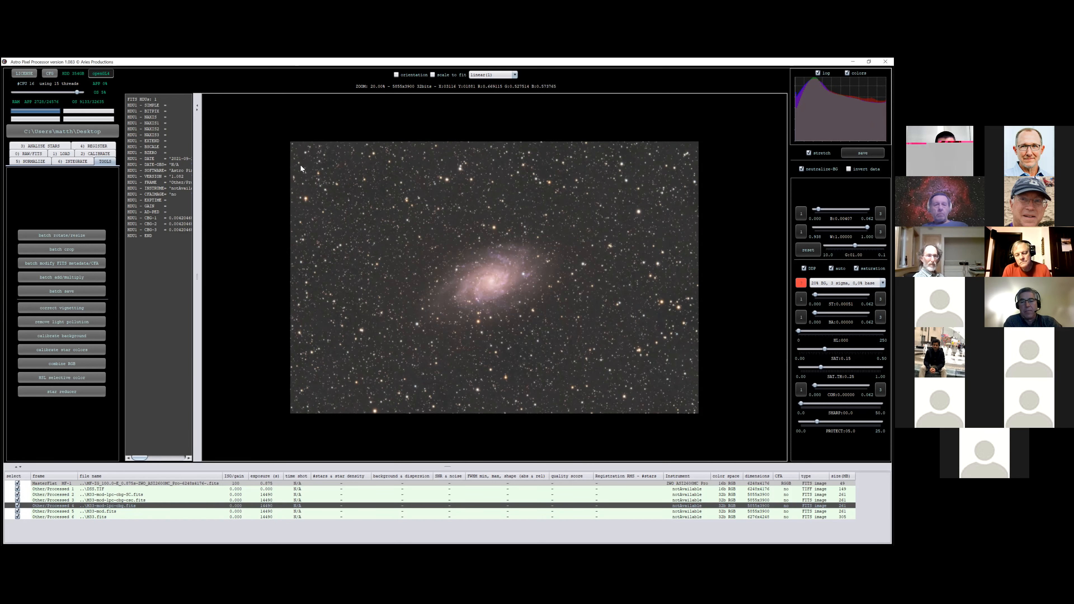
scroll(300, 166, up, 1)
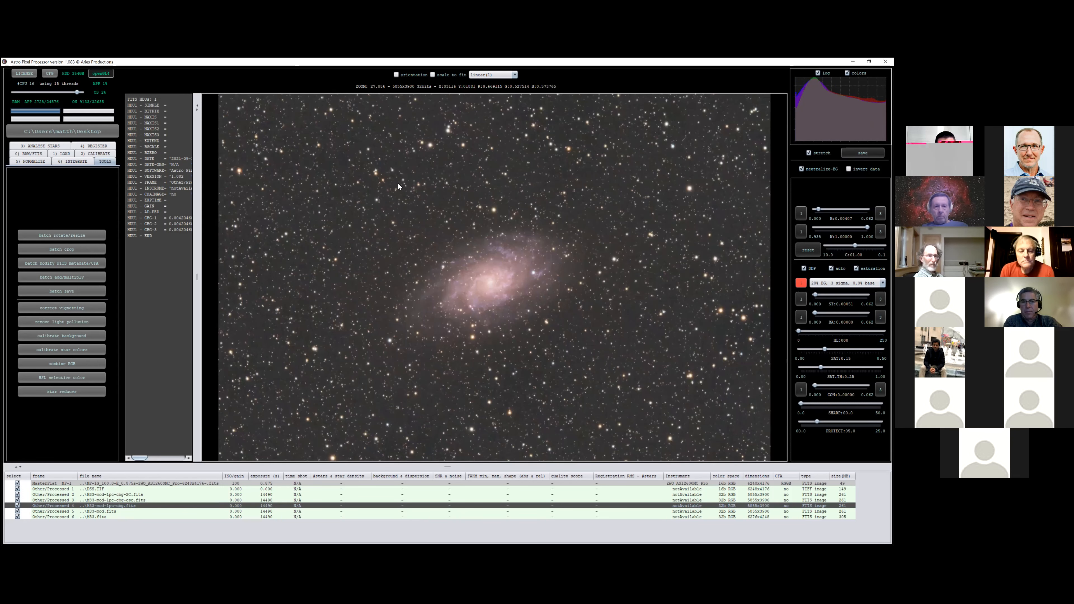
scroll(537, 287, up, 3)
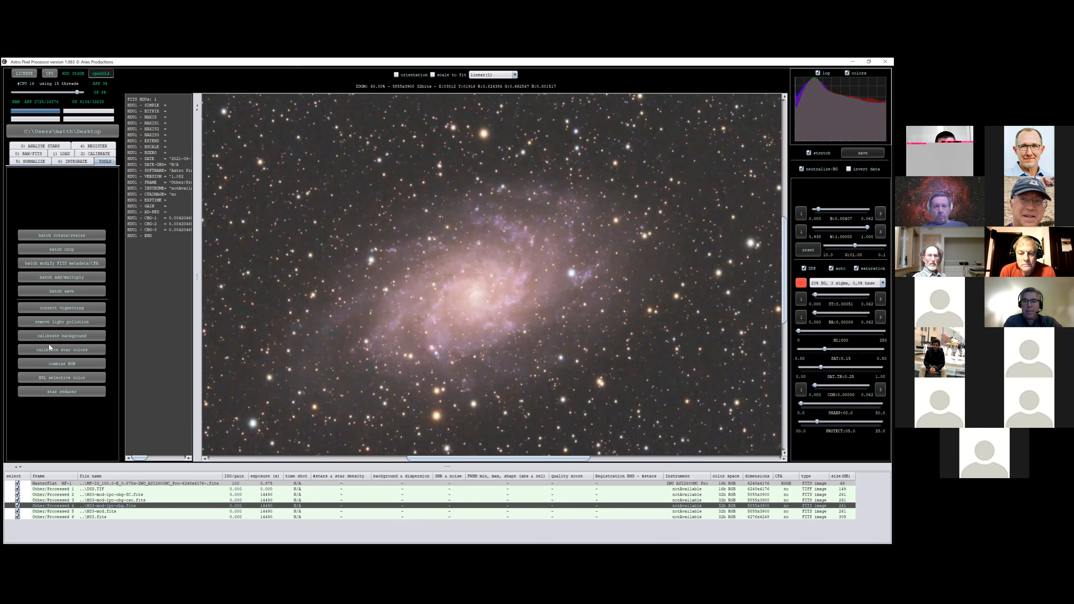
Start star color calibration on the current image M33-mod-lpc-cbg.fits and look over the field for star regions to sample
click(75, 348)
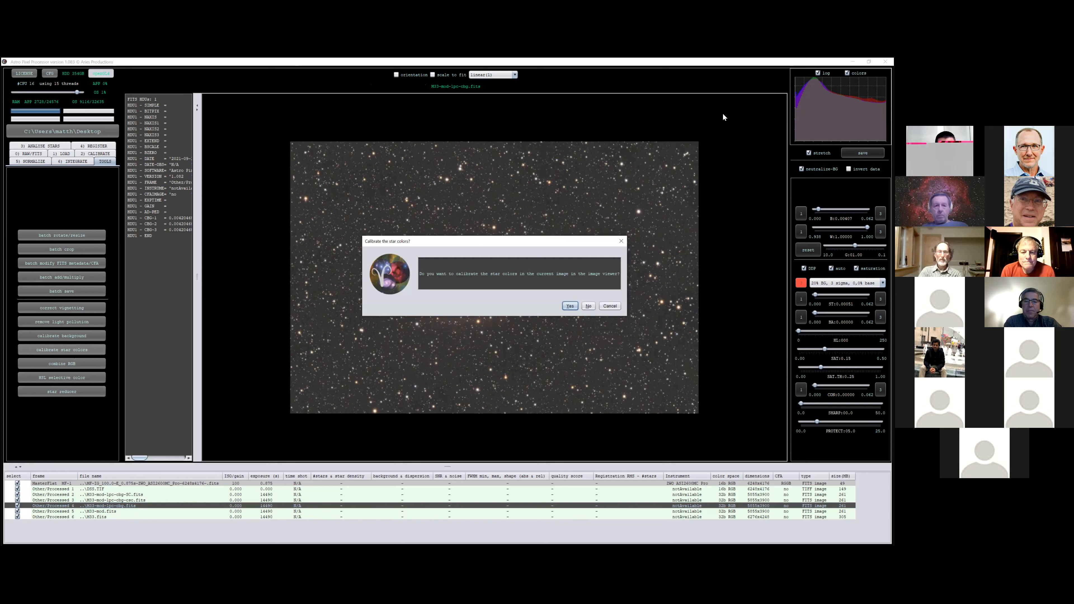
key(Return)
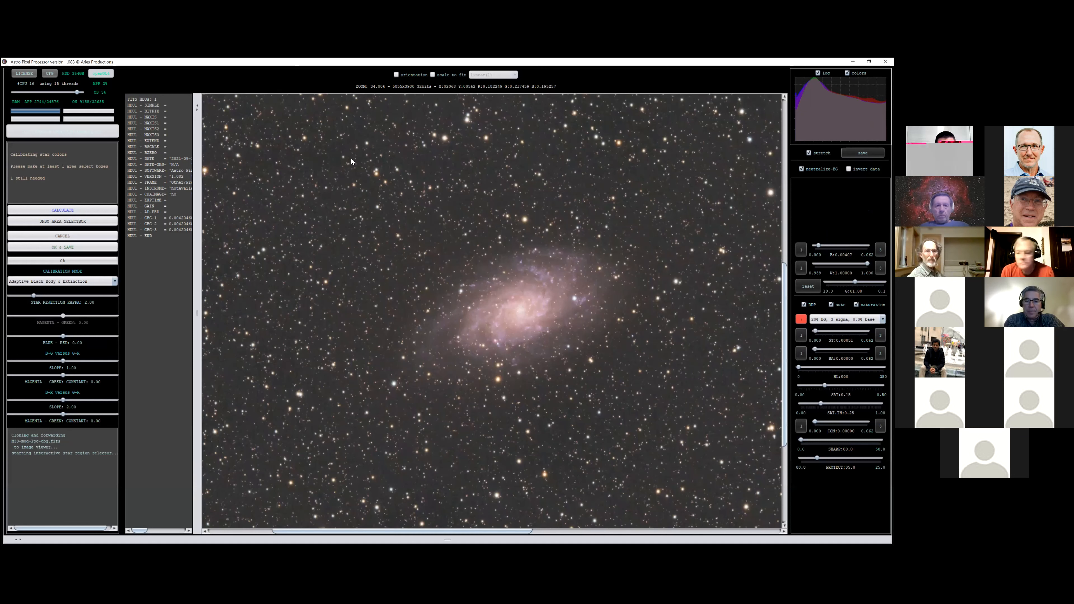
scroll(629, 164, down, 3)
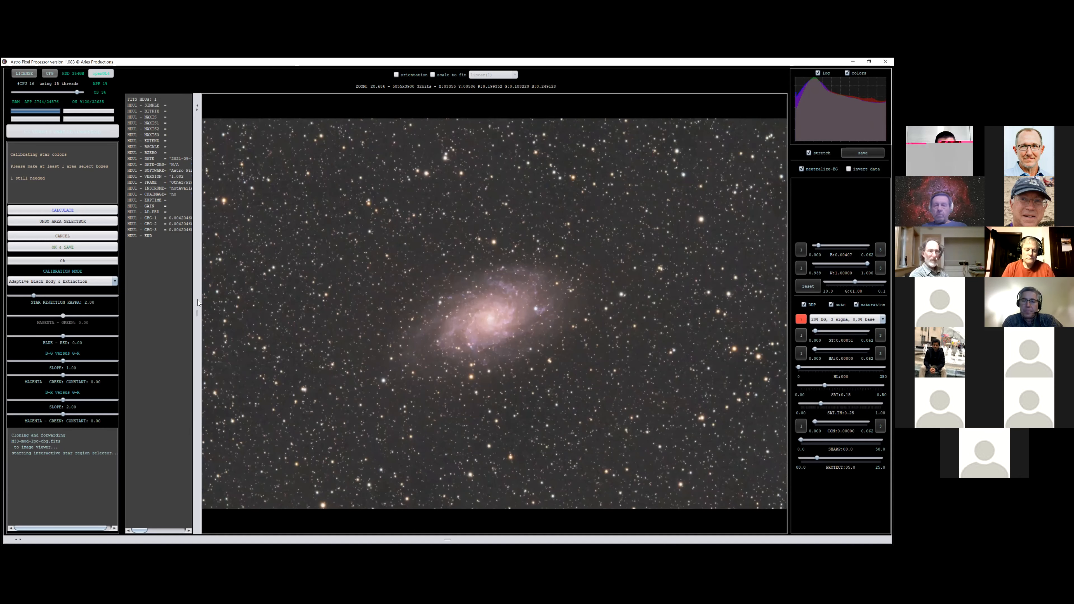
scroll(242, 293, down, 1)
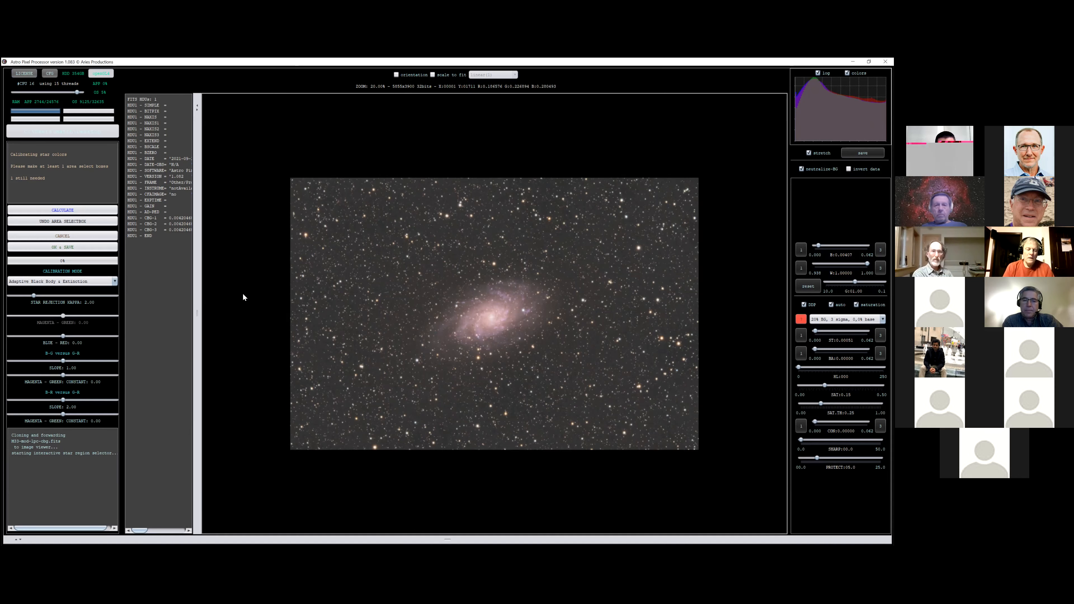
scroll(243, 297, up, 1)
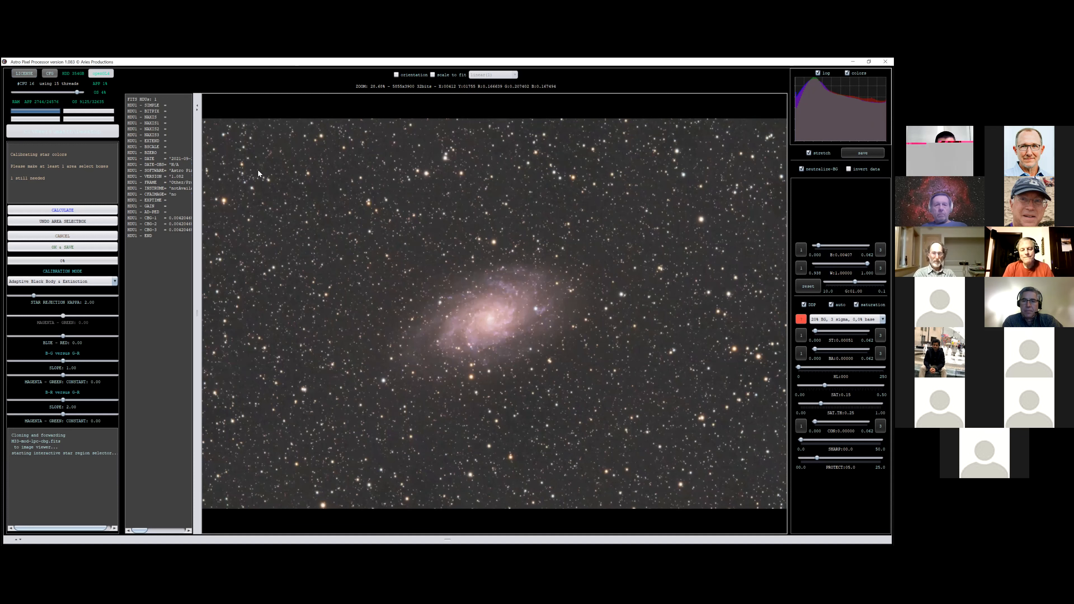
scroll(317, 142, up, 1)
scroll(318, 139, down, 1)
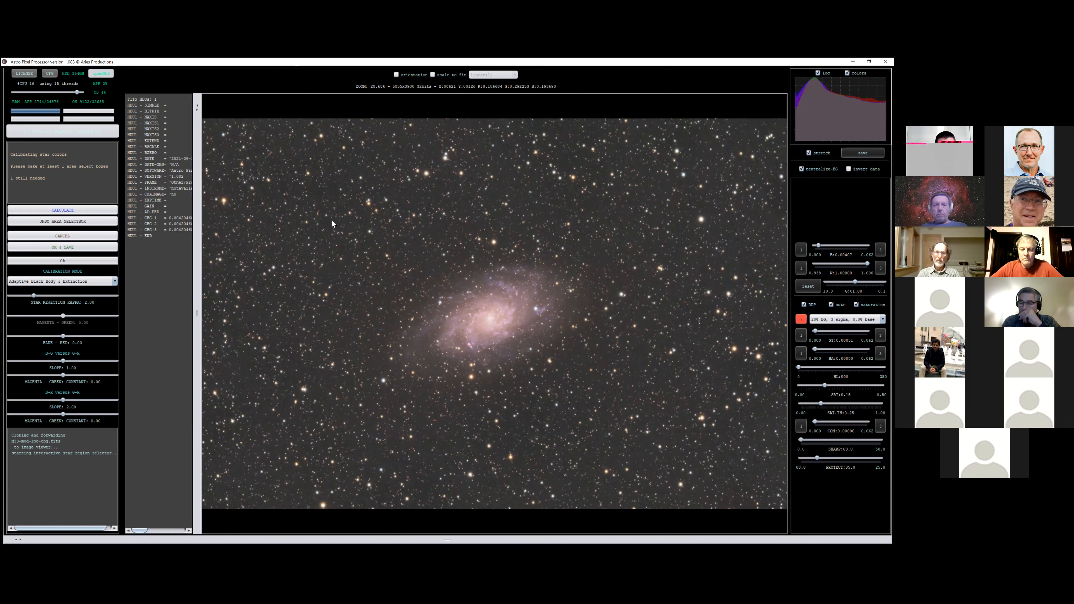
scroll(319, 216, down, 2)
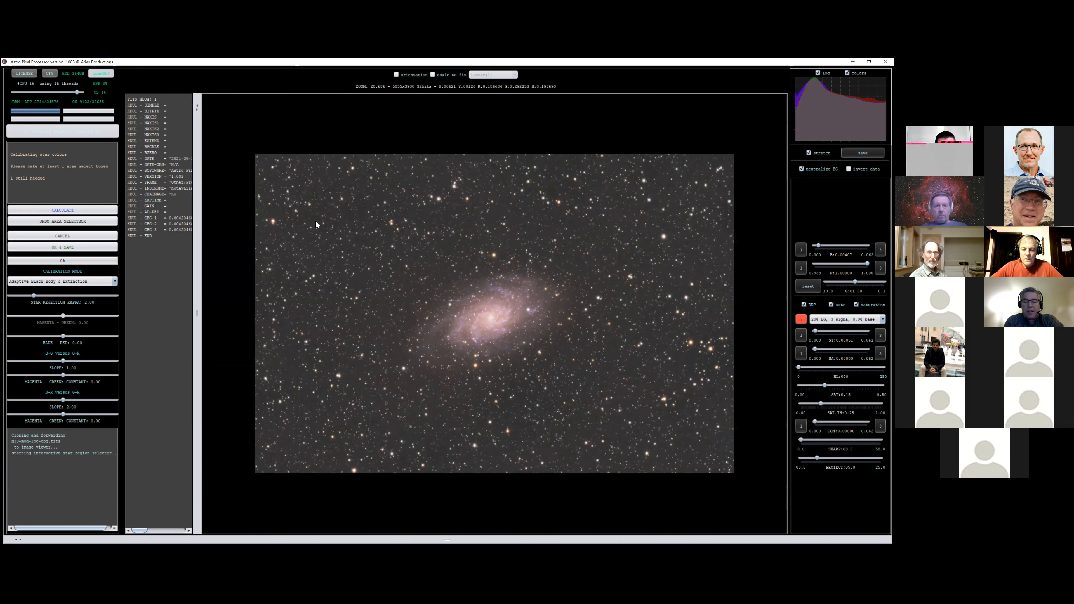
scroll(307, 206, down, 1)
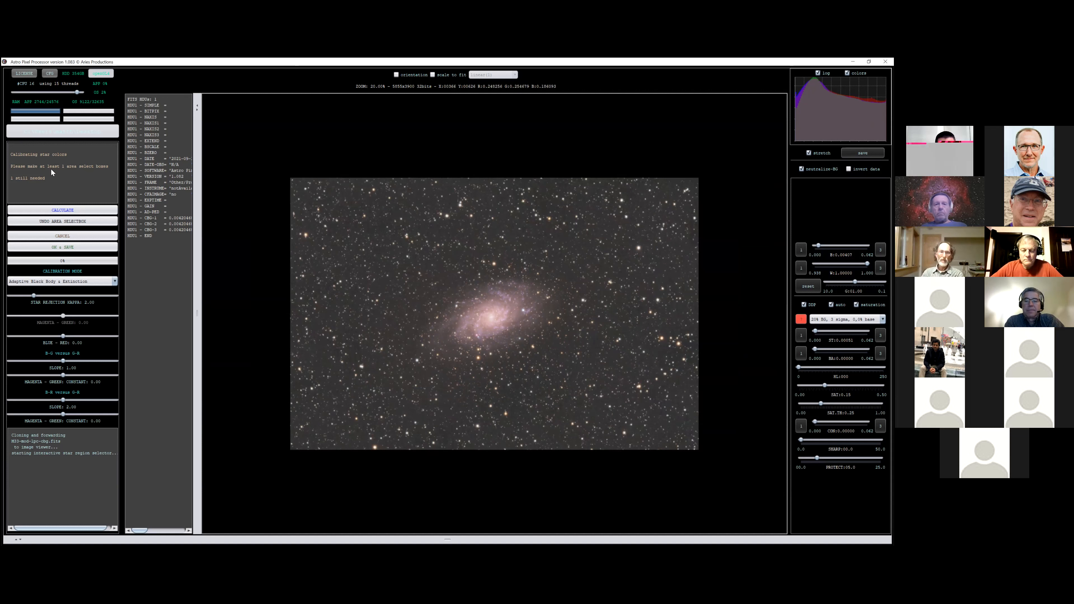
Draw four large star area boxes on all sides of the galaxy, excluding it, and calculate the Adaptive Black Body & Extinction calibration
drag(300, 197, 397, 426)
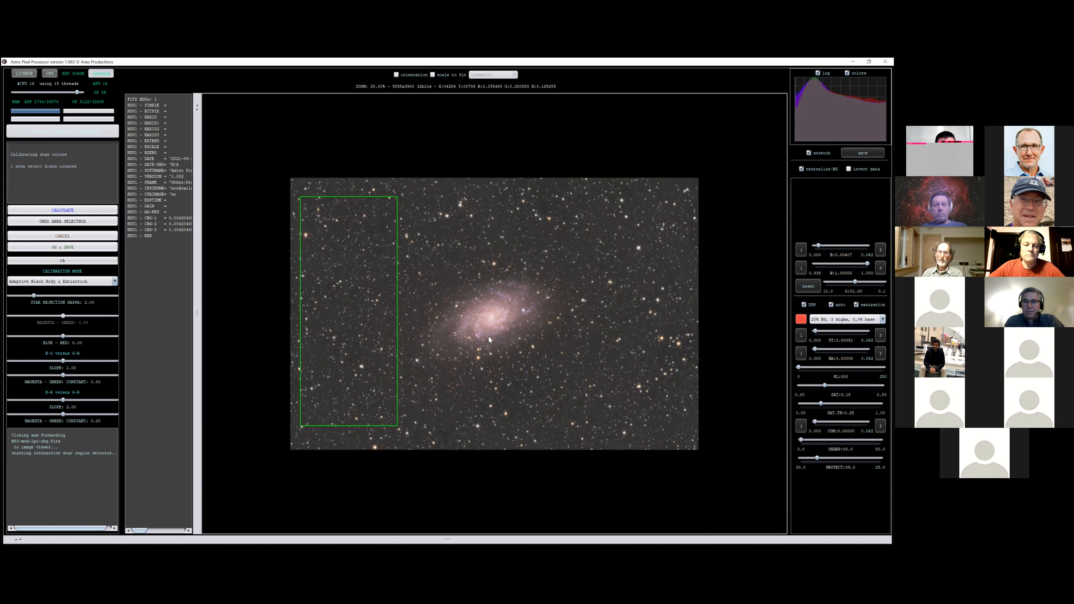
drag(576, 206, 699, 442)
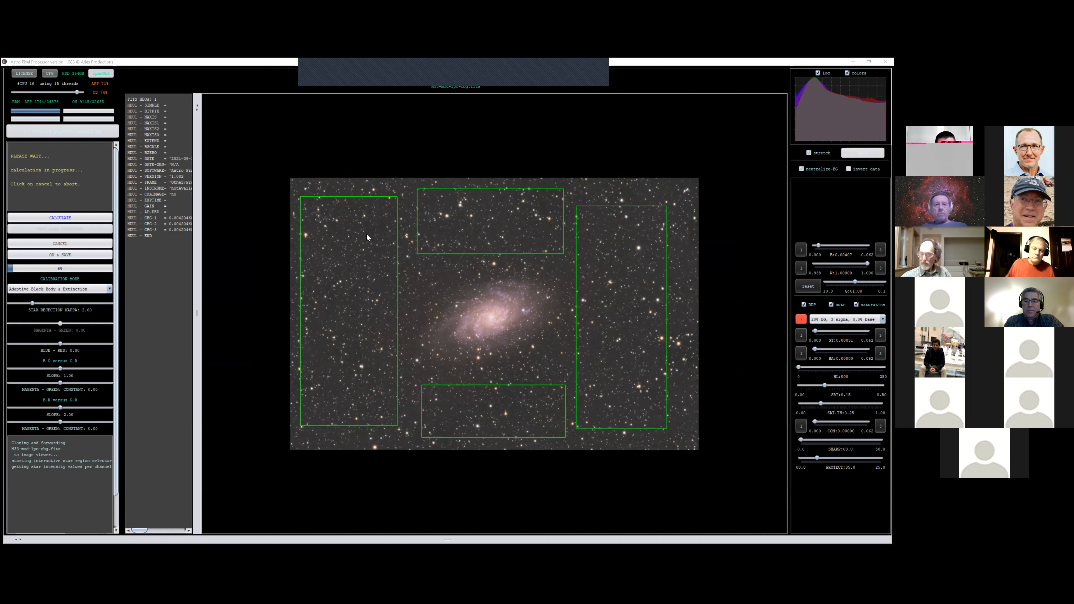
scroll(524, 256, up, 1)
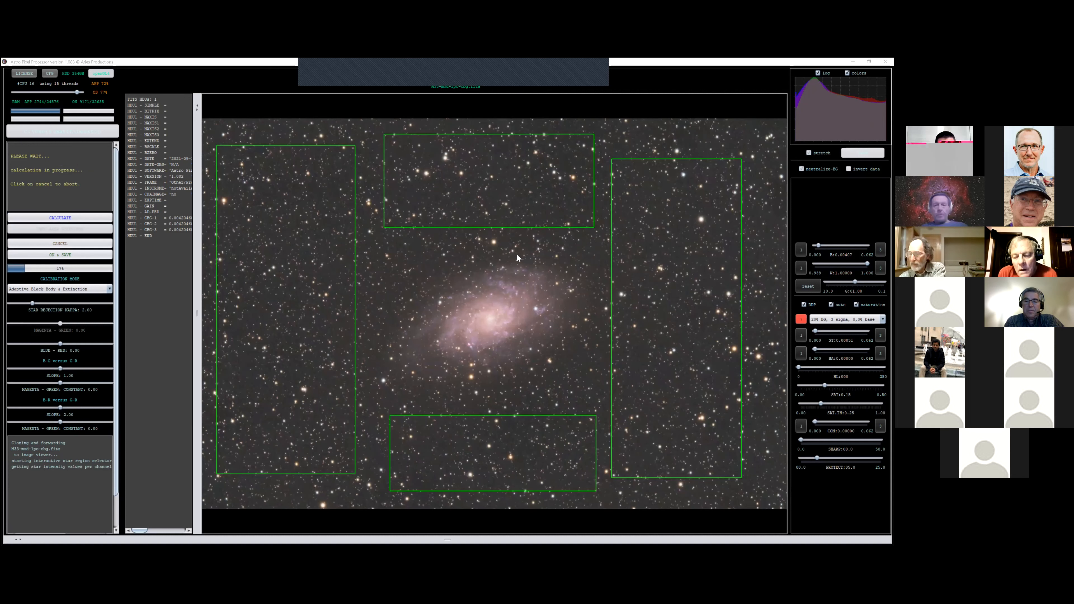
Examine the color-calibrated galaxy and surrounding stars at full frame and close up
scroll(516, 254, up, 1)
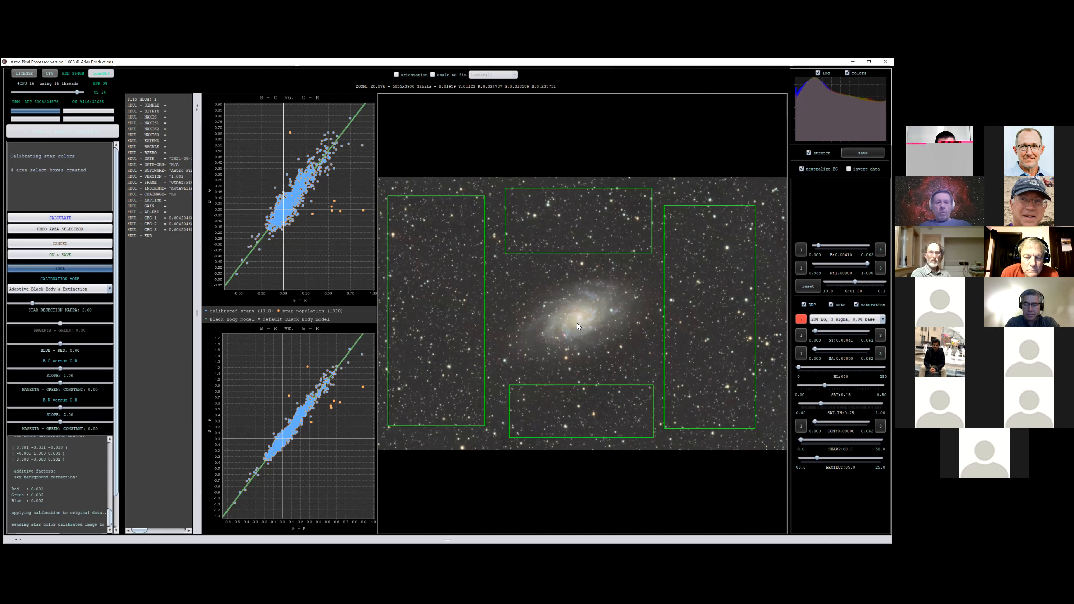
scroll(566, 317, up, 1)
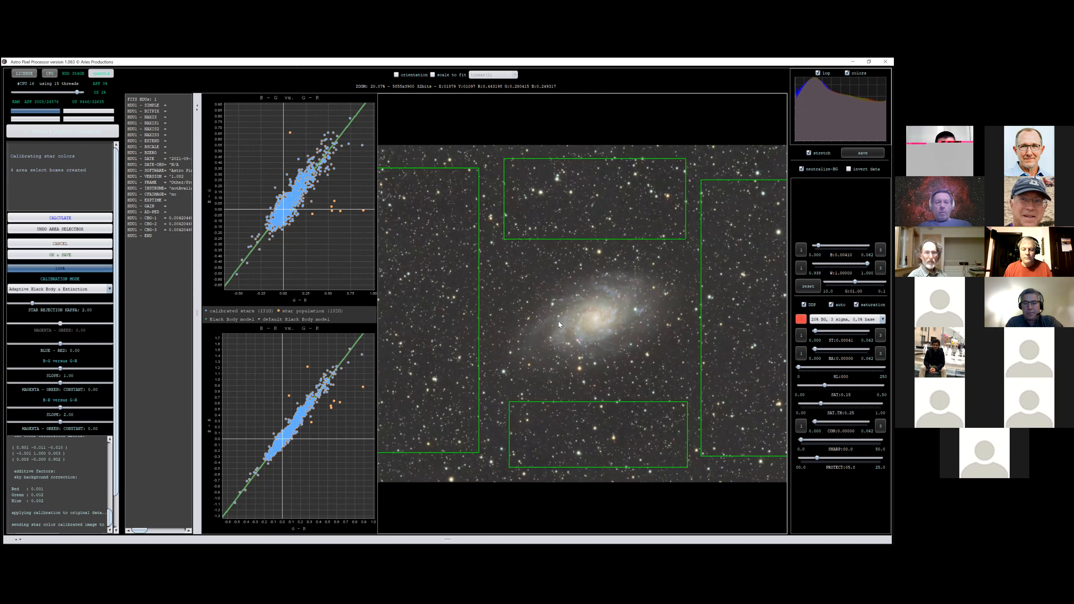
scroll(553, 321, up, 2)
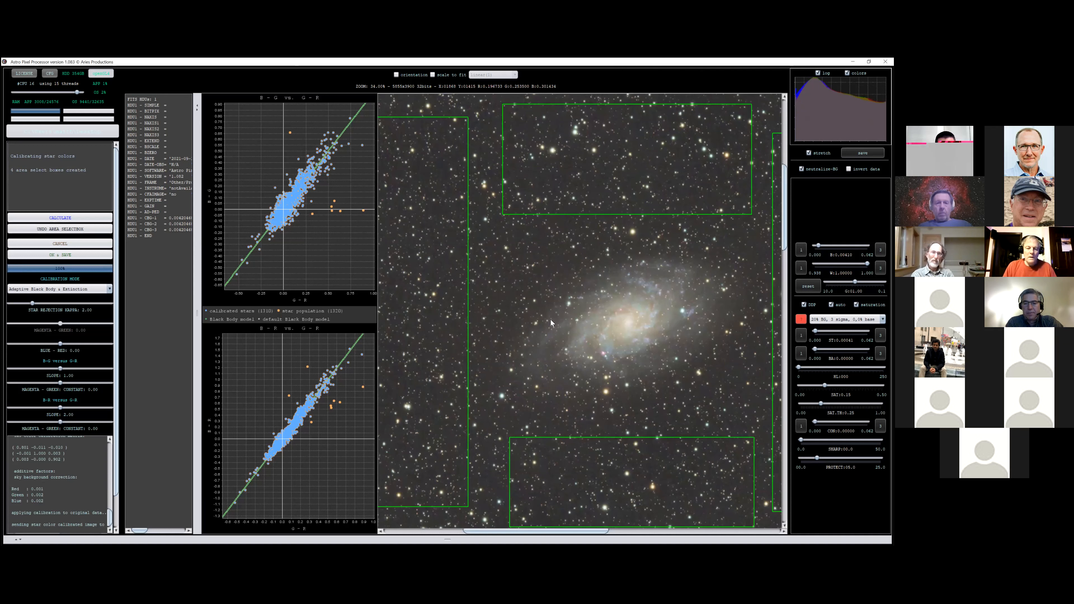
scroll(569, 324, down, 2)
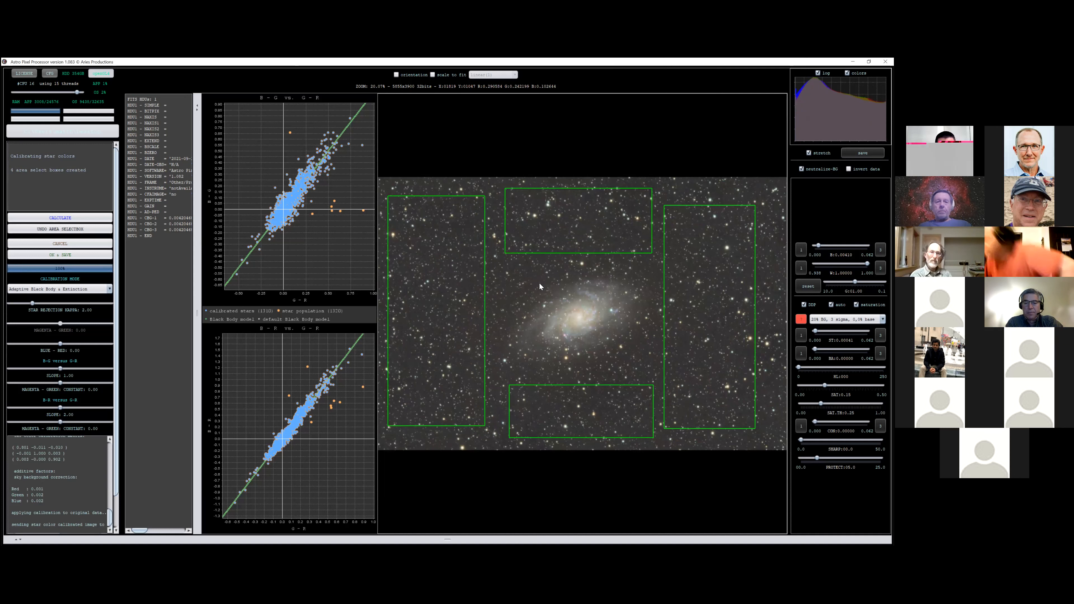
scroll(570, 317, up, 2)
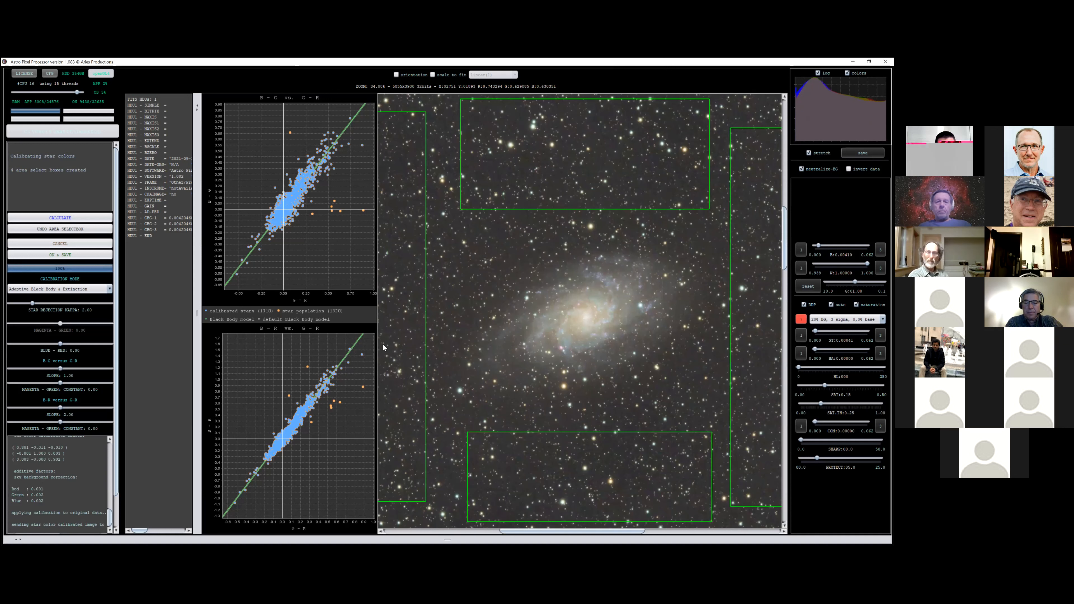
scroll(516, 303, down, 3)
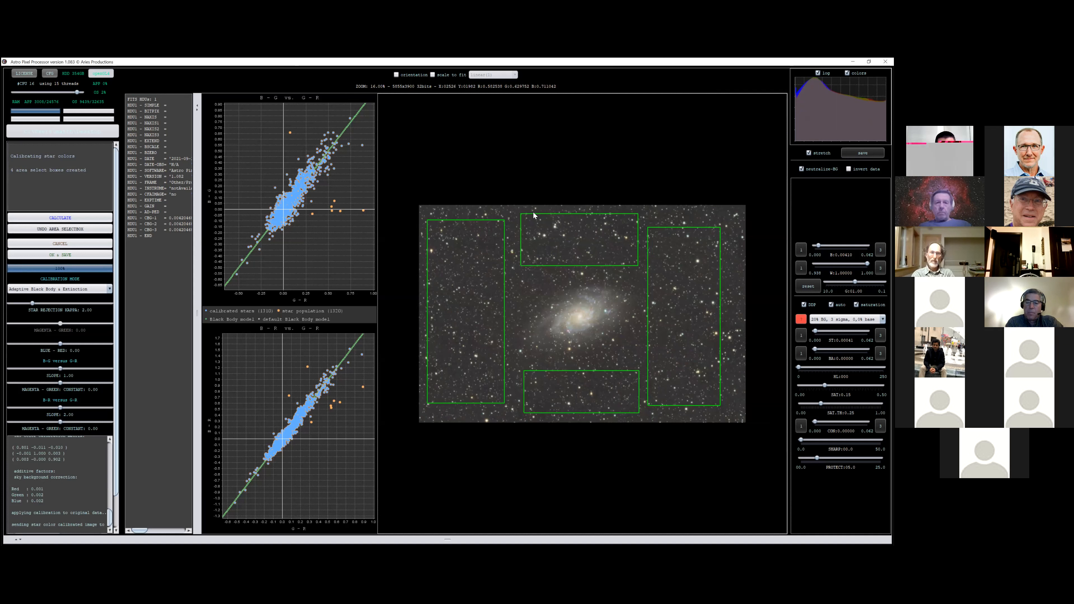
scroll(436, 221, up, 3)
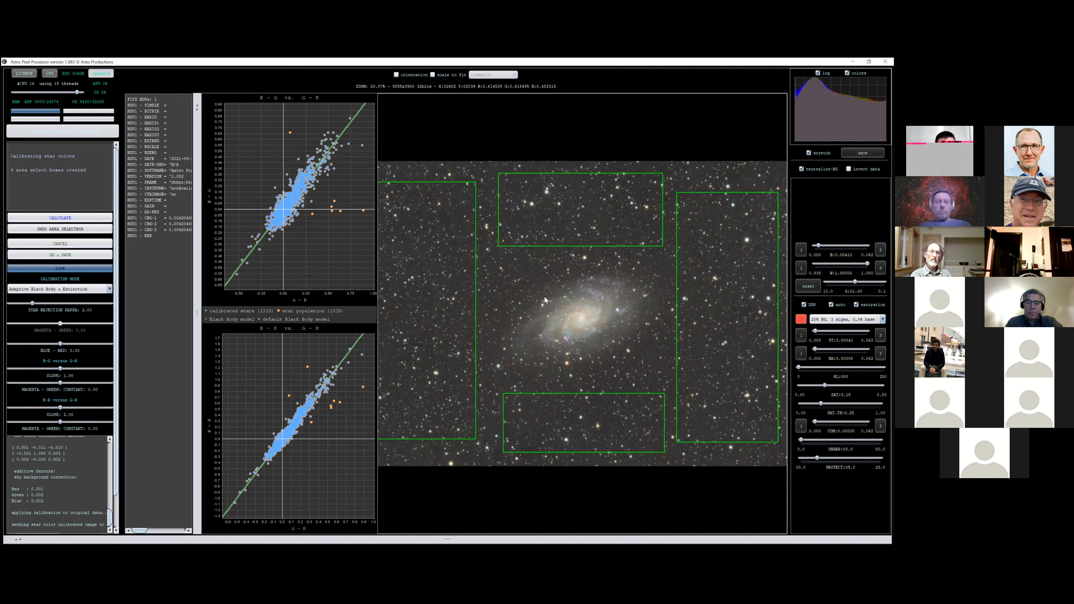
scroll(475, 305, up, 3)
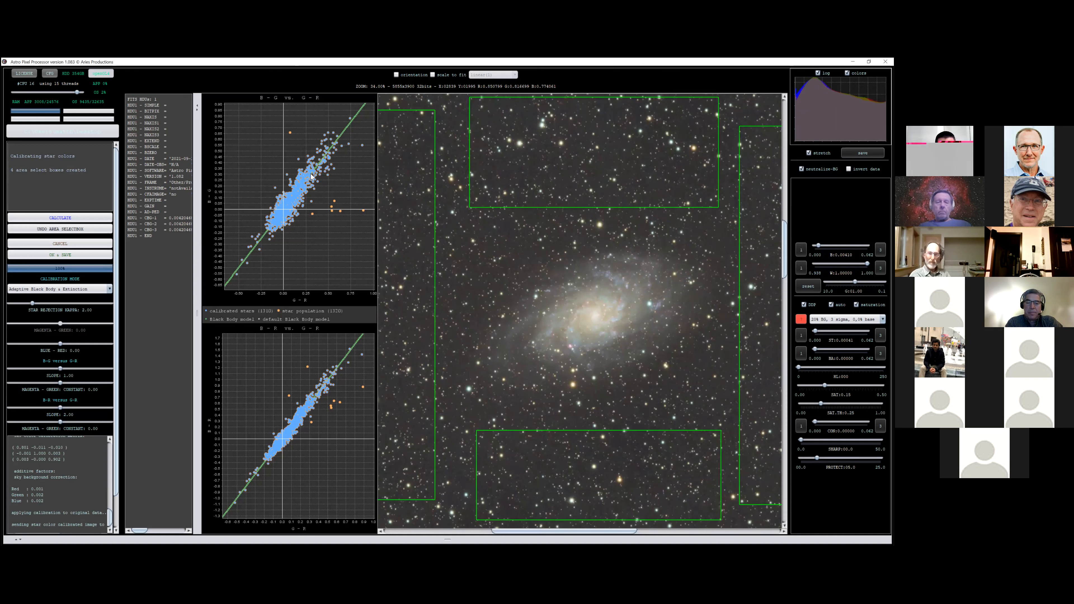
Start HSL selective color on the current star-color-calibrated image of the galaxy
scroll(597, 315, down, 2)
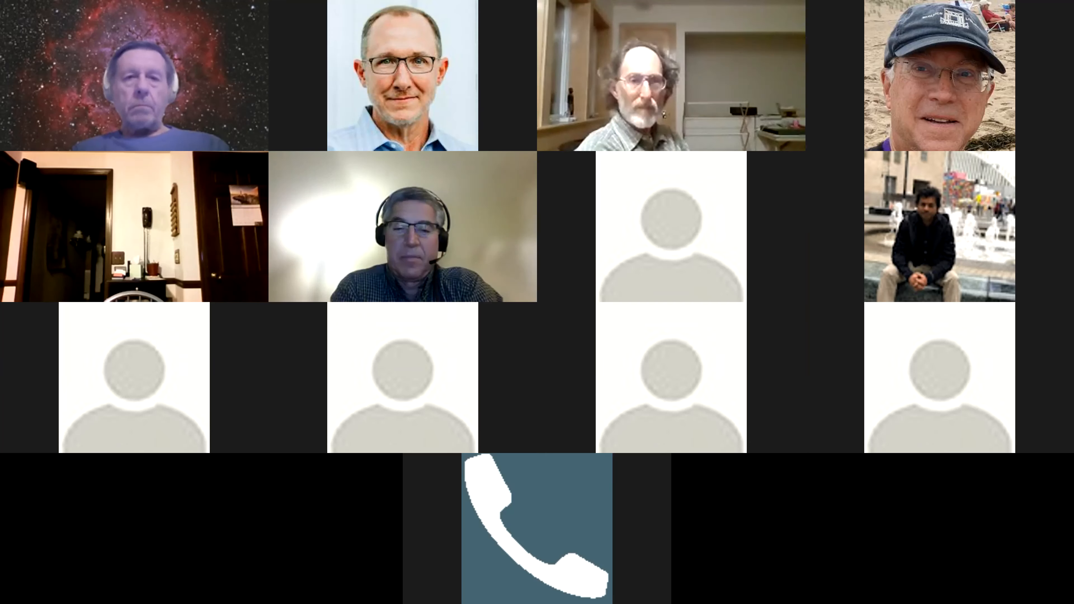
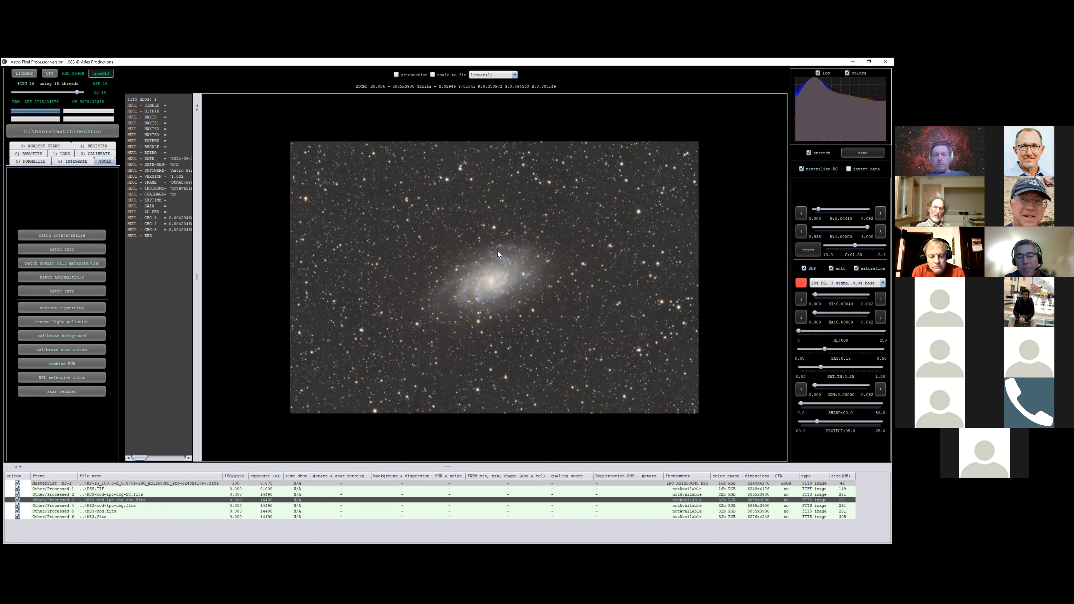
scroll(498, 248, up, 3)
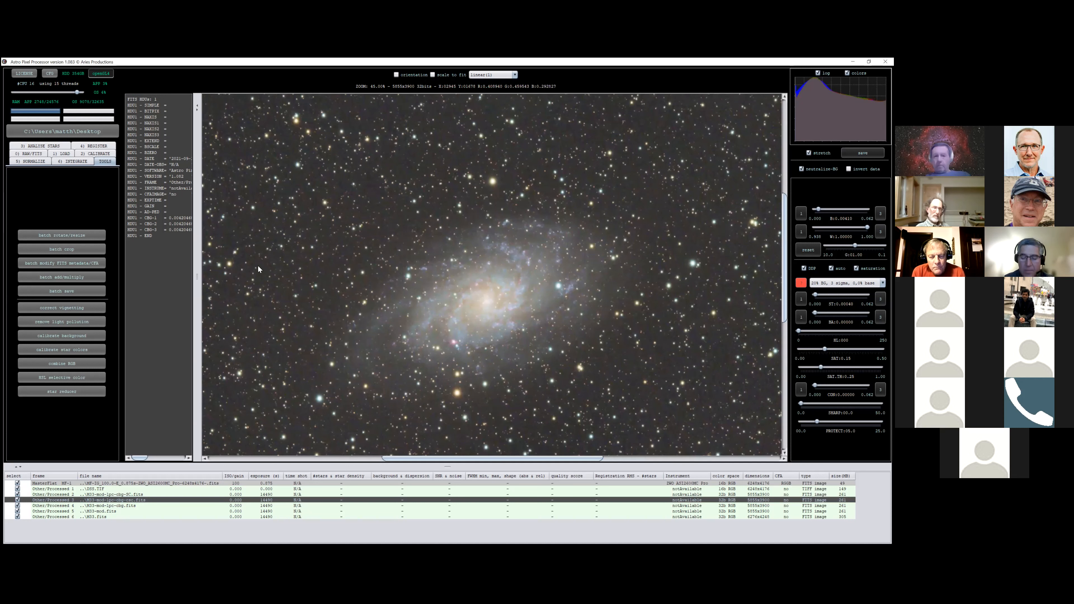
scroll(692, 195, down, 2)
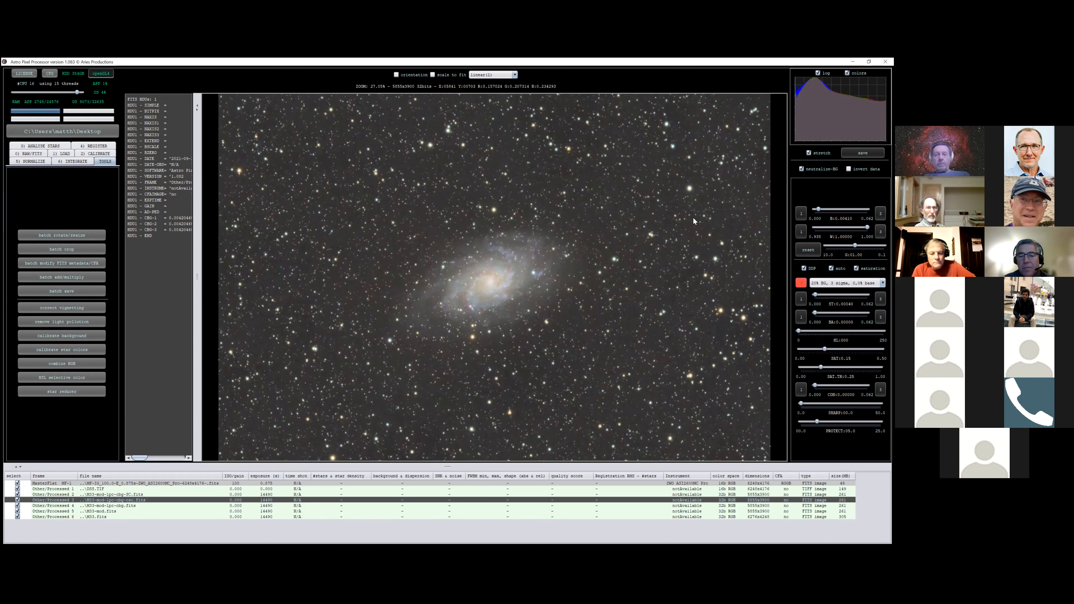
click(72, 377)
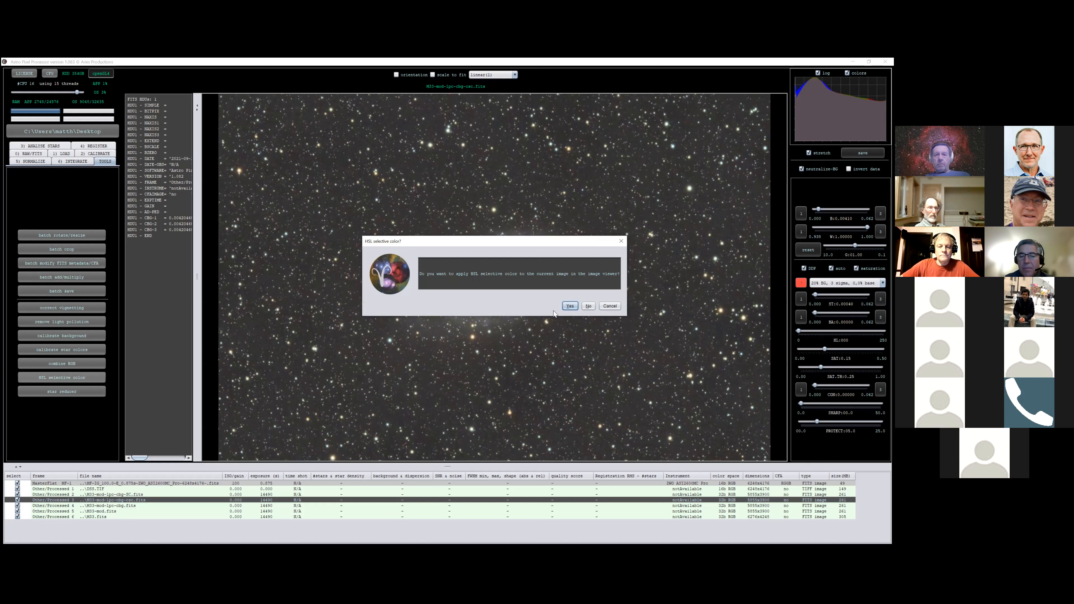
key(Return)
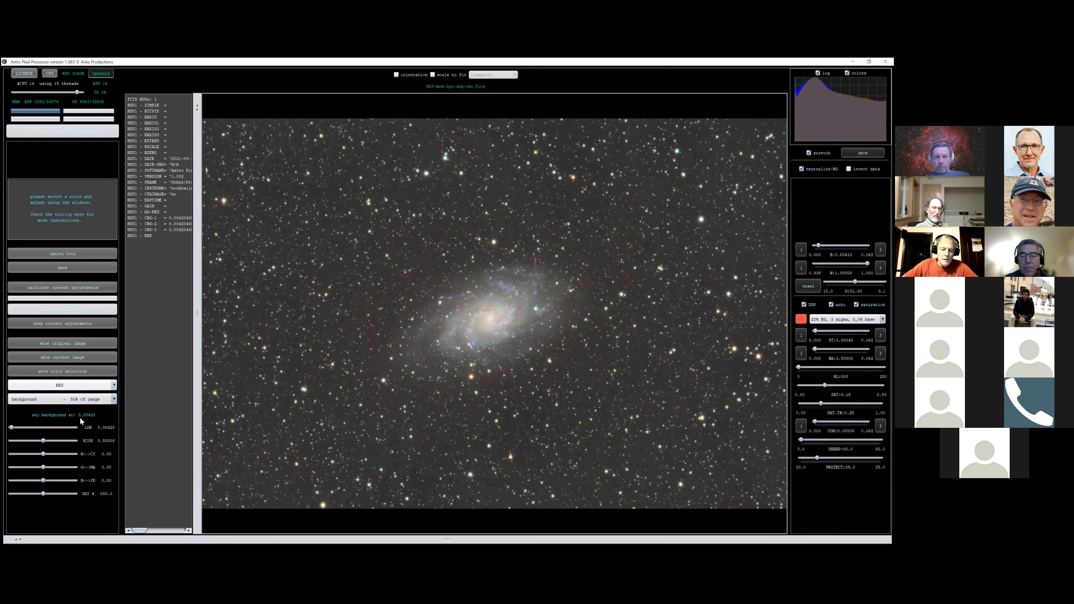
Look through the HSL brightness range presets and set the color selection to ALL
click(64, 401)
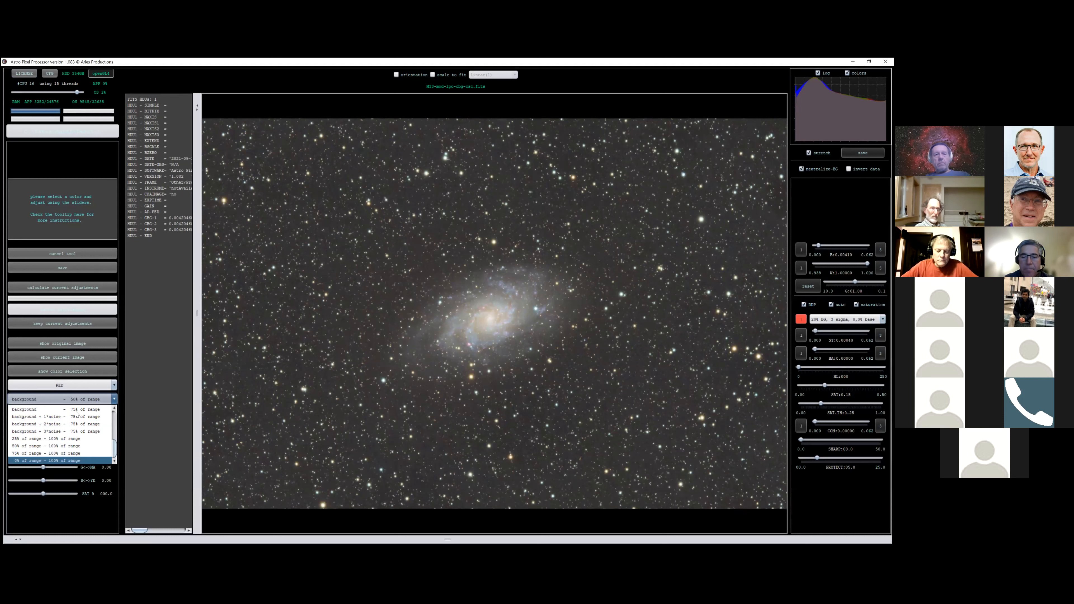
scroll(62, 416, up, 1)
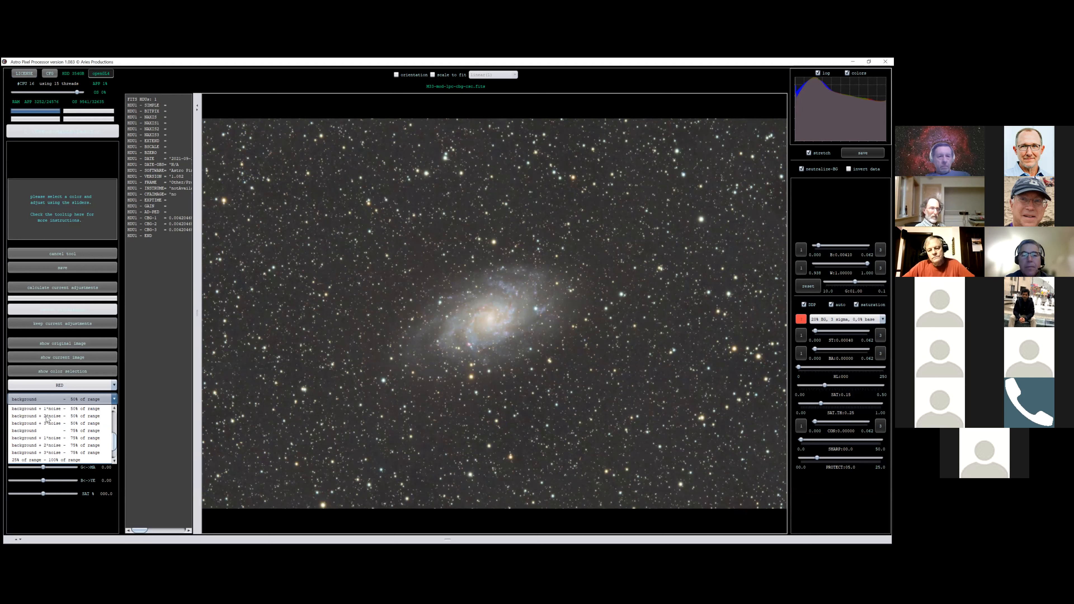
scroll(63, 424, up, 3)
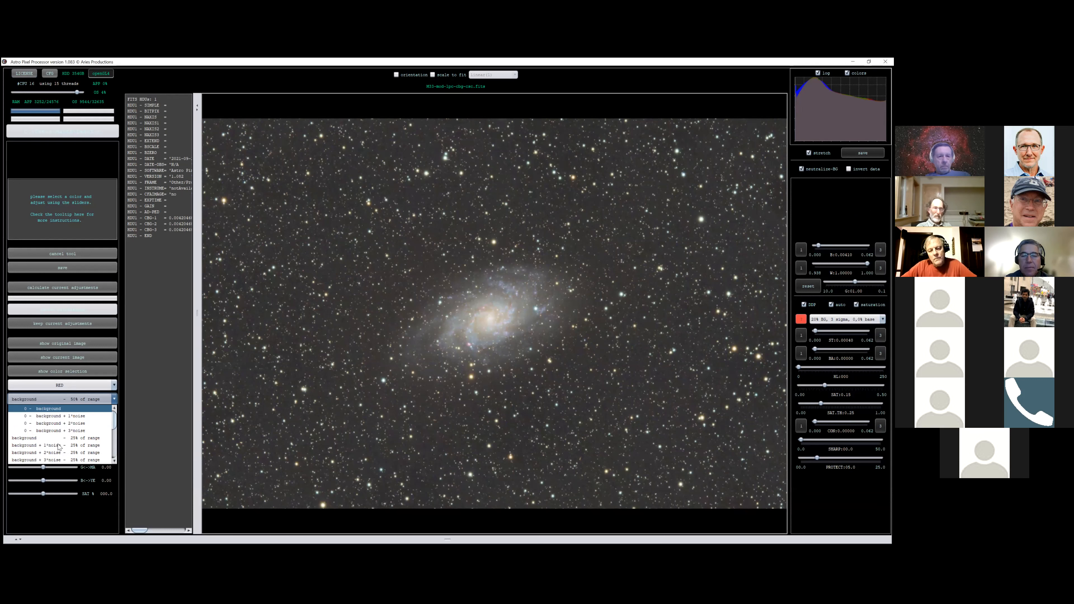
click(62, 387)
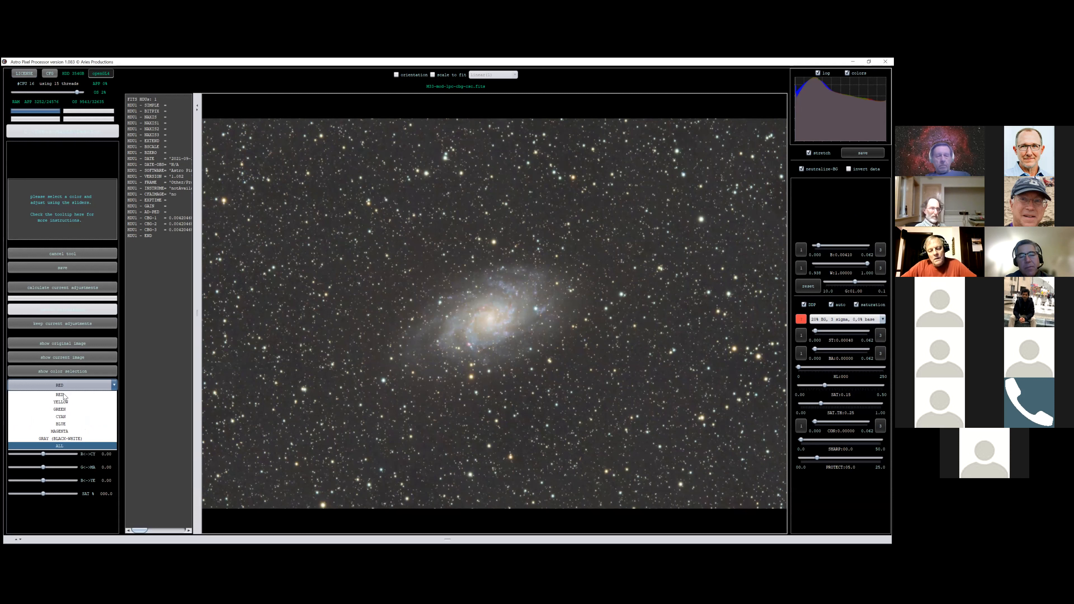
click(231, 358)
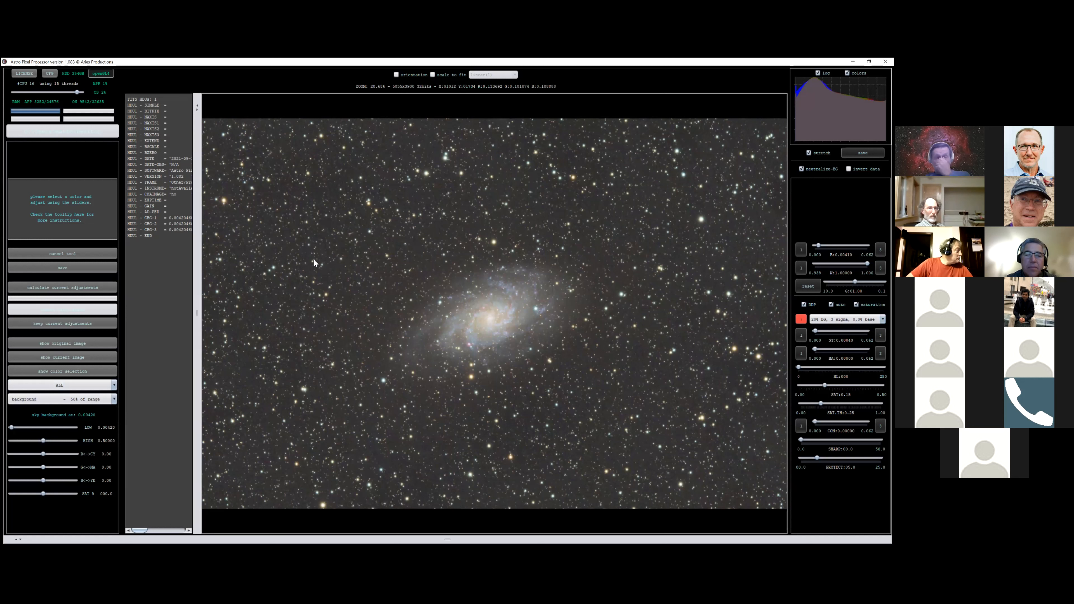
Set the HSL brightness range to 75% of range - 100% of range and cancel the tool
scroll(314, 260, up, 10)
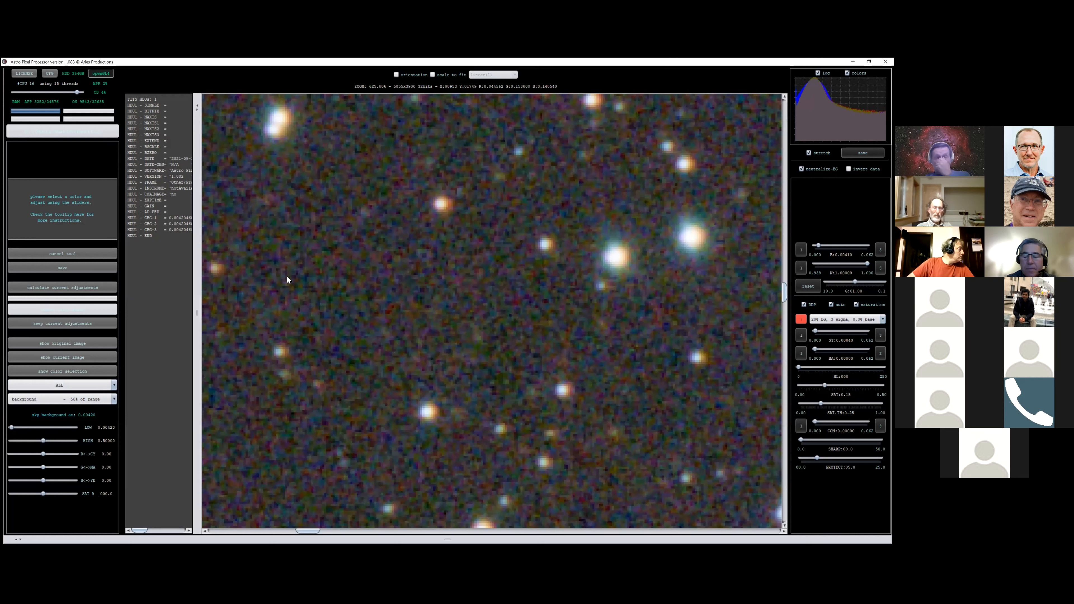
scroll(310, 268, down, 2)
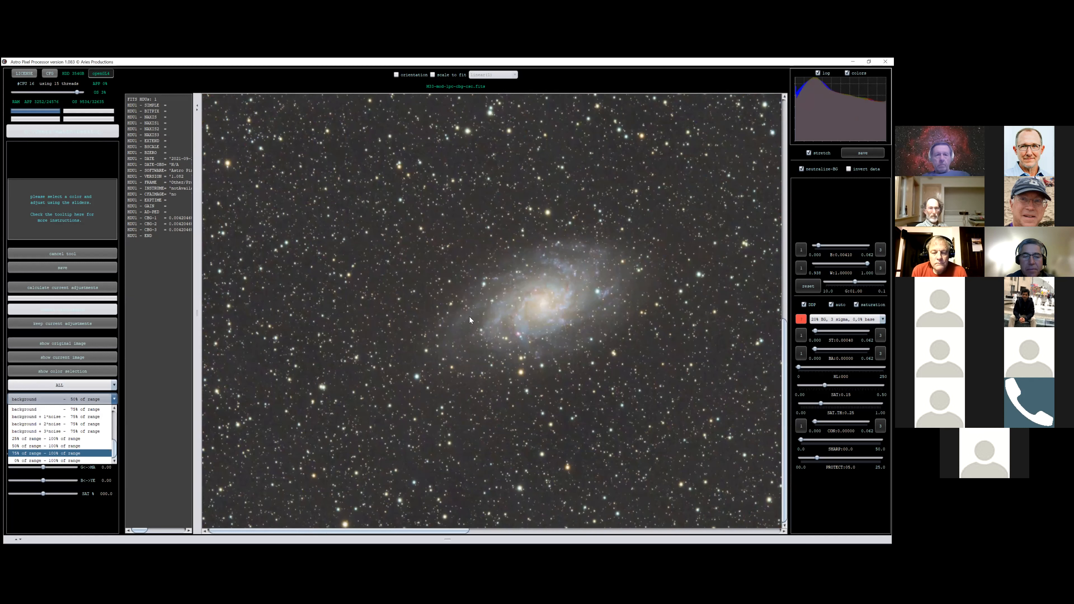
click(410, 330)
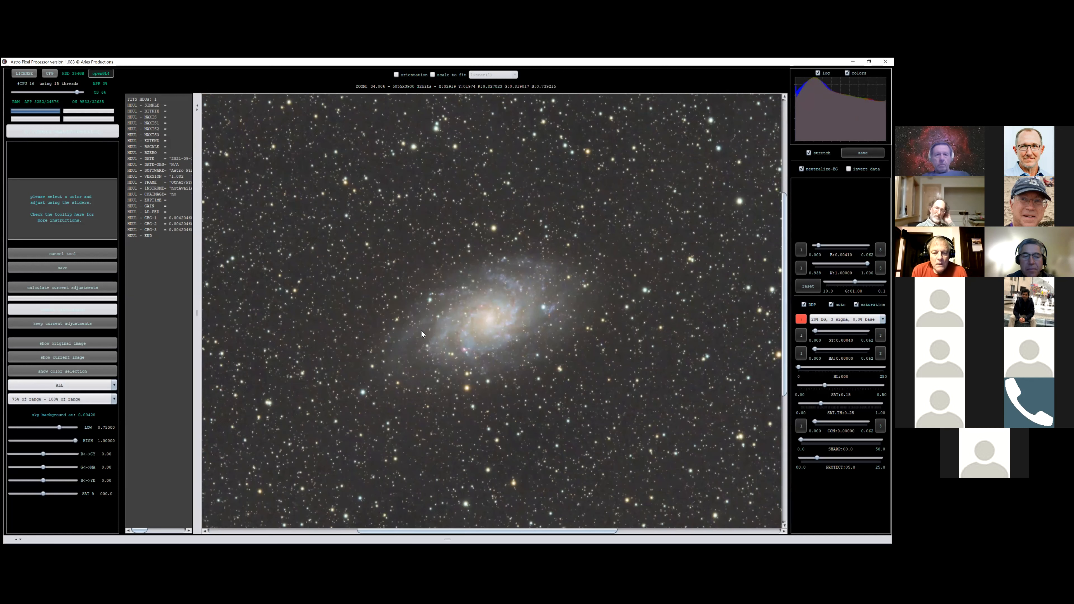
click(68, 254)
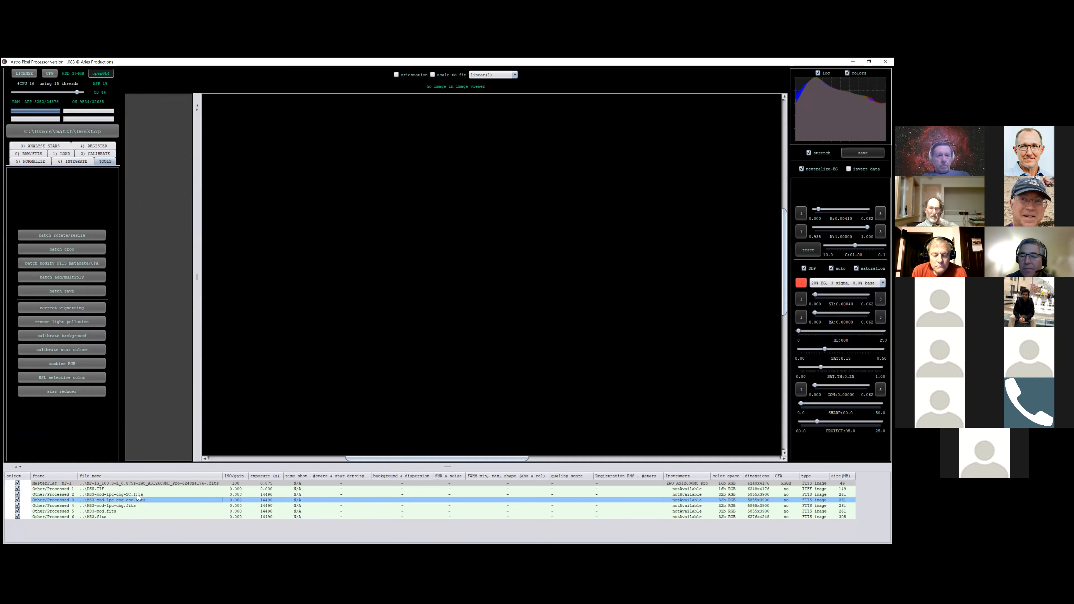
Load the processed image M33-mod-lpc-cbg-SC.fits and show it at full frame
double_click(138, 495)
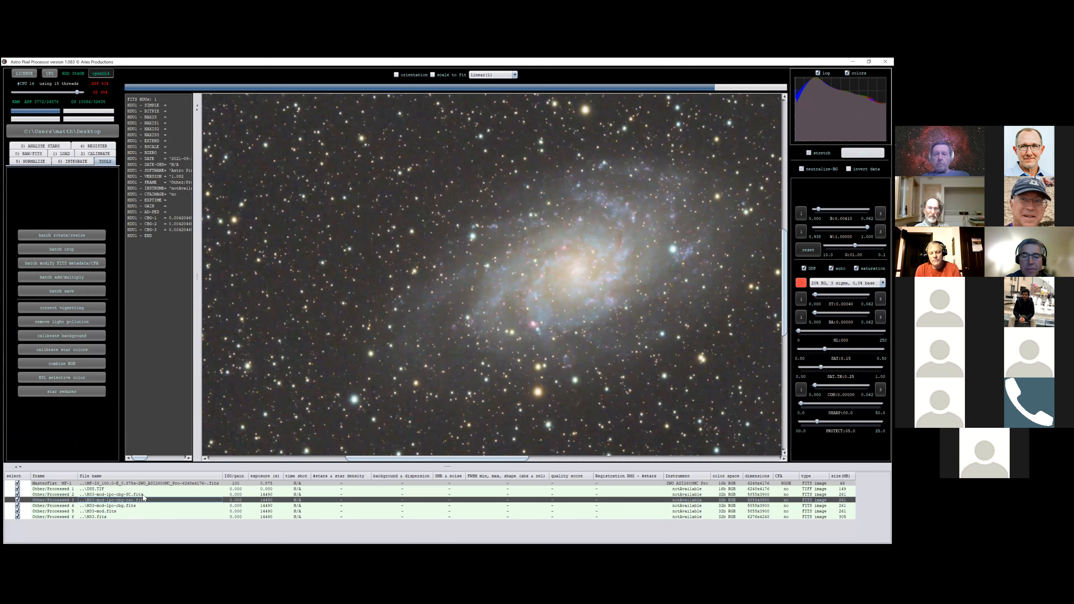
double_click(139, 494)
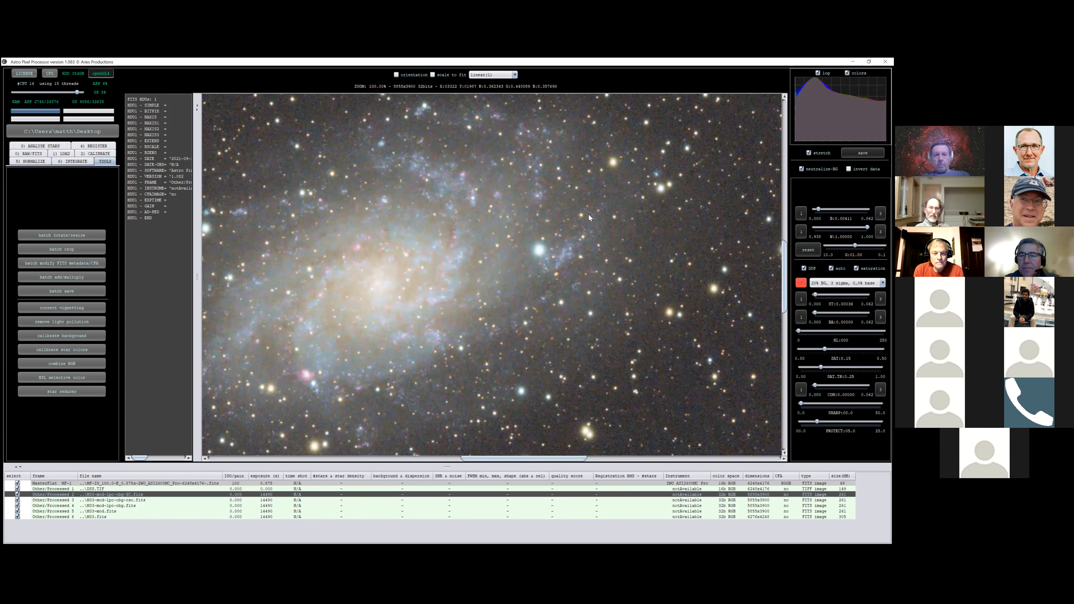
scroll(588, 229, down, 5)
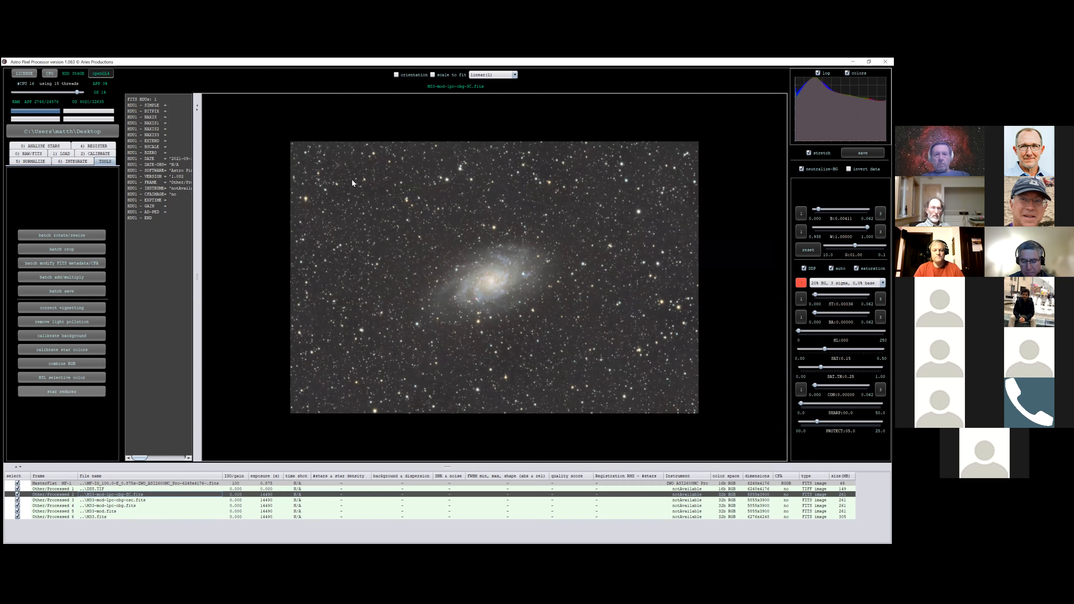
Examine the galaxy, star colors and background of M33-mod-lpc-cbg-SC.fits at full frame and close up
scroll(459, 194, up, 2)
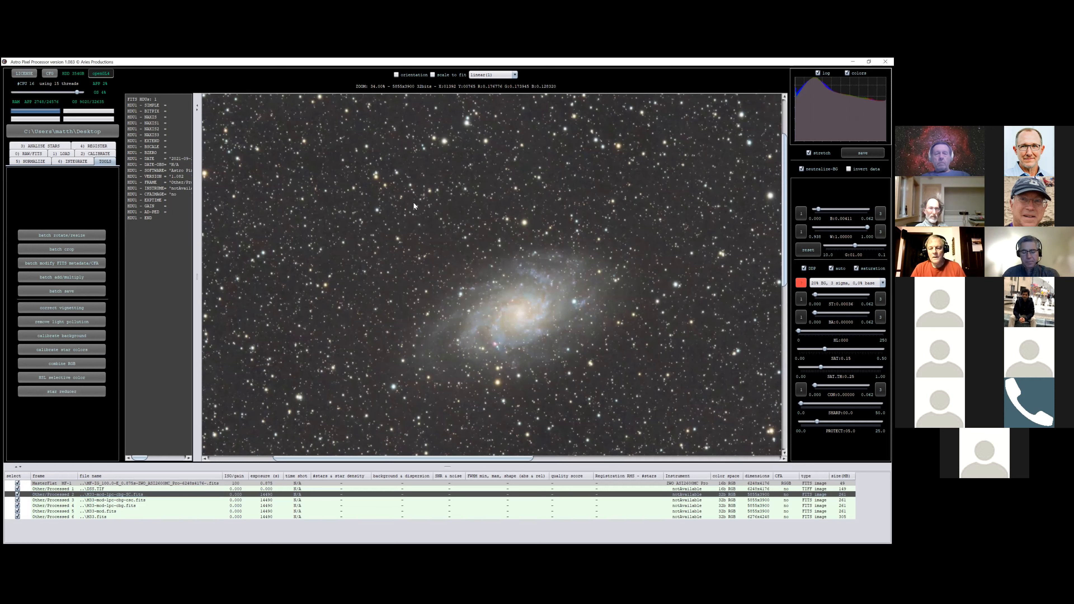
scroll(495, 183, down, 2)
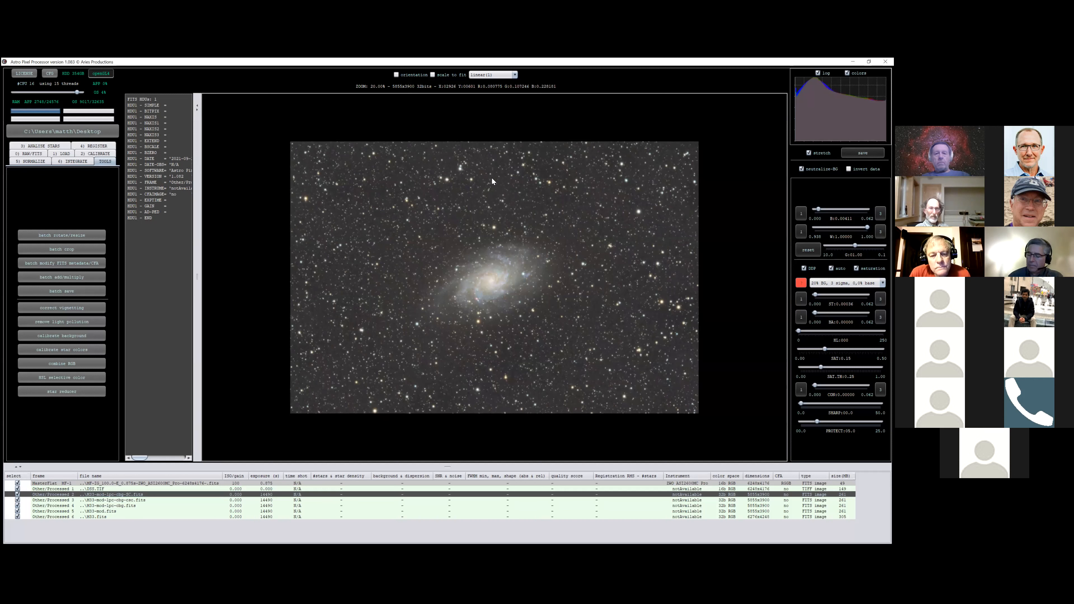
scroll(470, 206, up, 1)
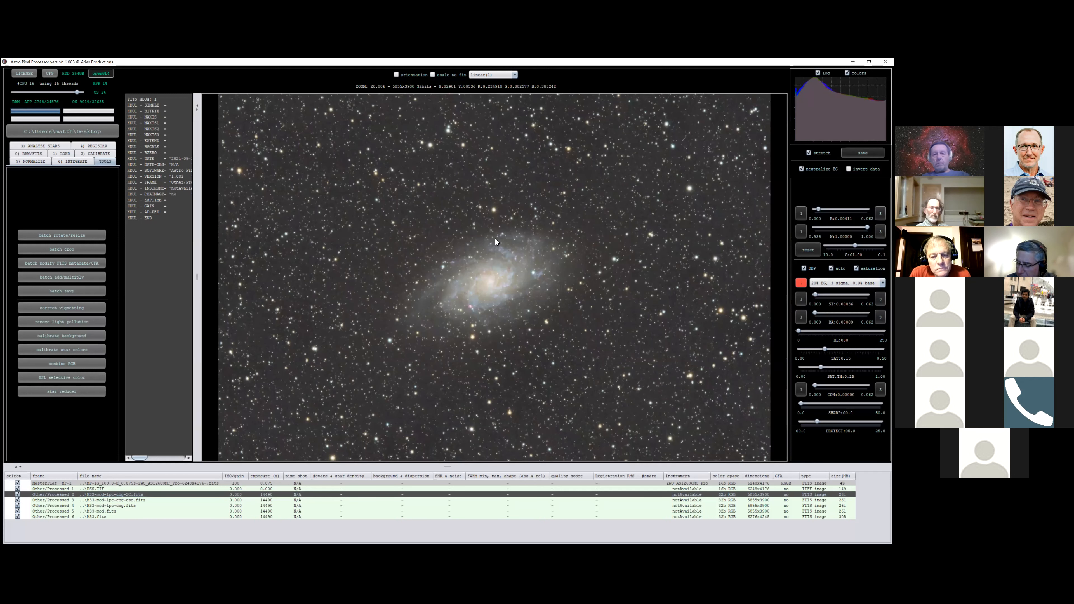
scroll(385, 322, up, 2)
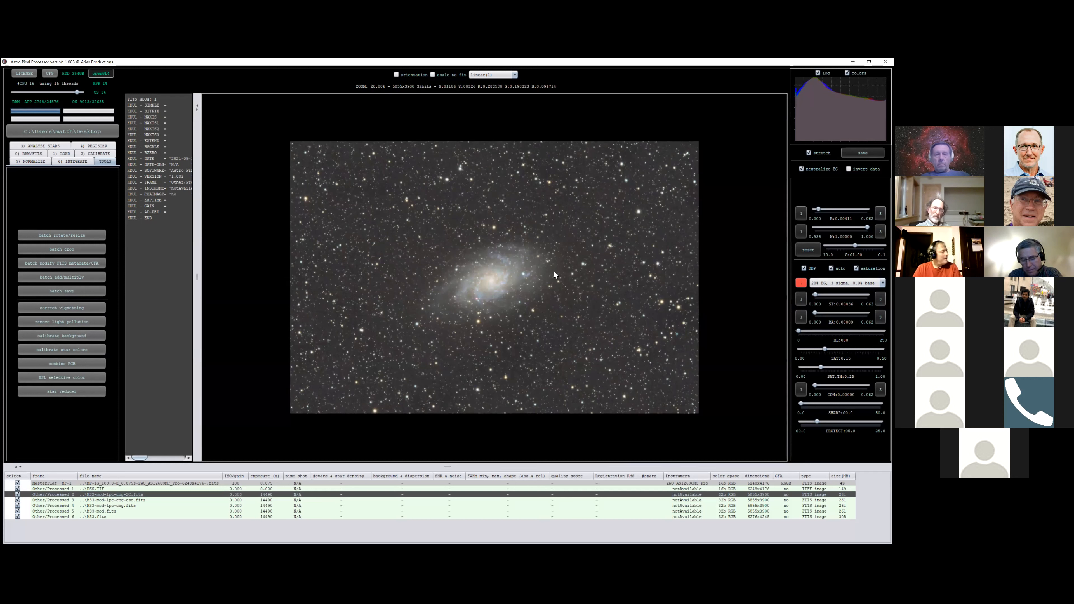
click(191, 494)
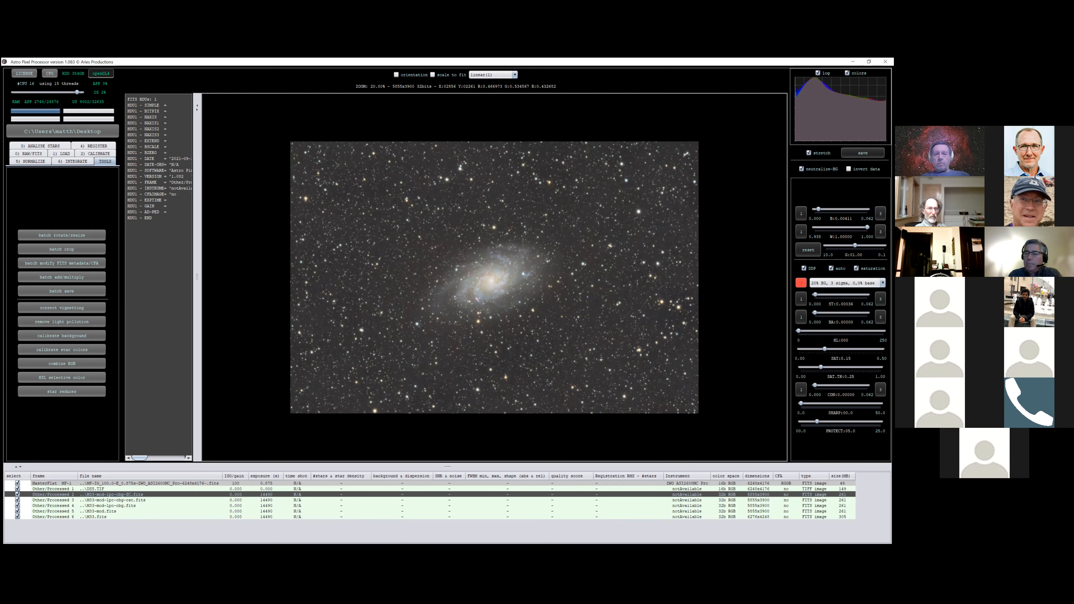
scroll(490, 299, up, 2)
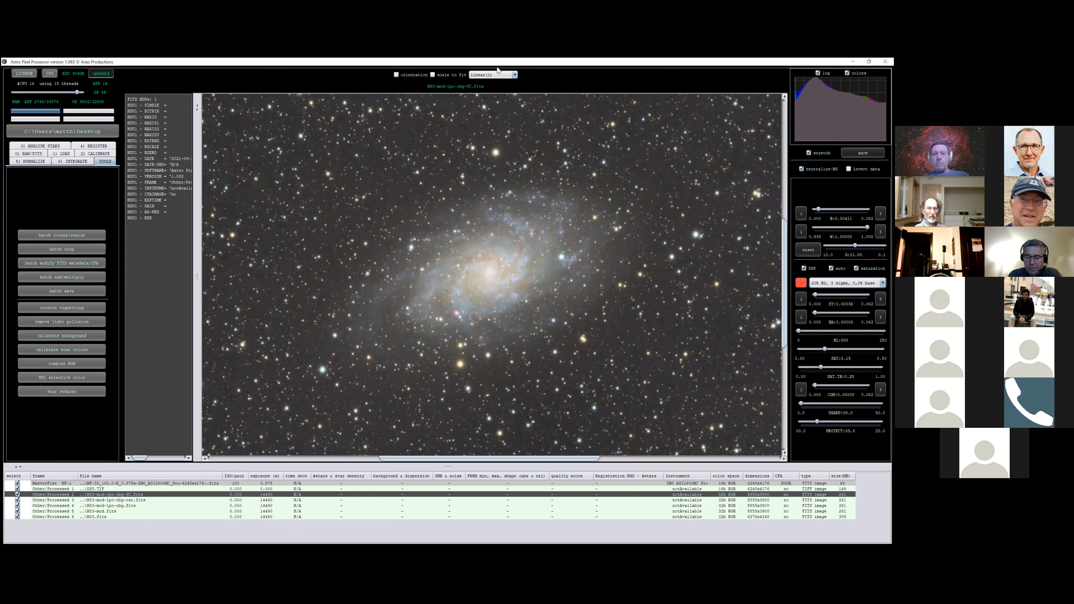
scroll(699, 264, down, 1)
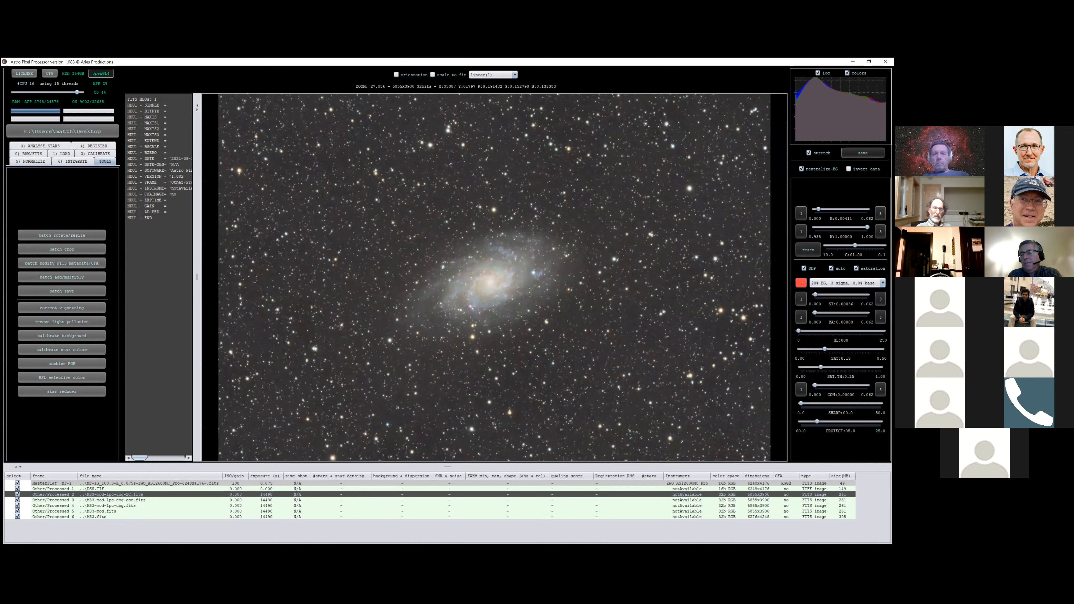
scroll(698, 263, down, 1)
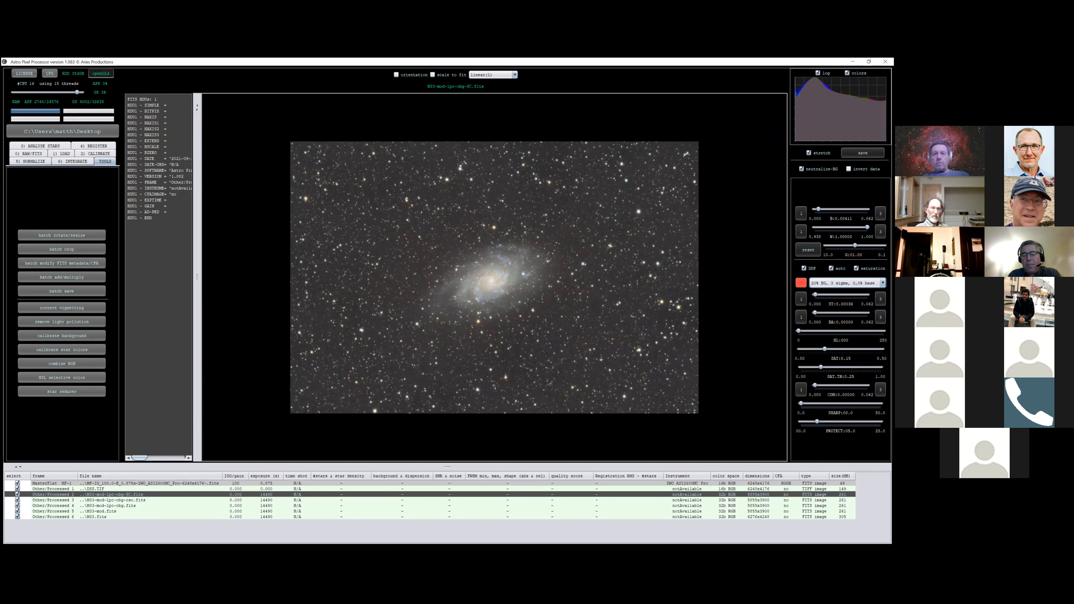
scroll(494, 276, up, 1)
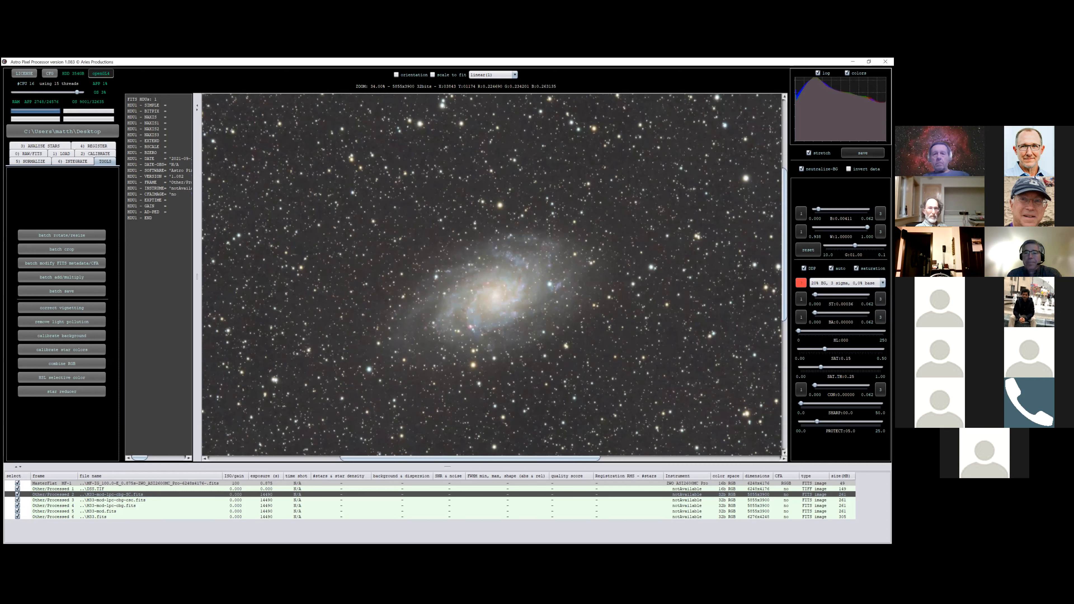
Set the stretch preset to 15% BG, 5 sigma, 2,5% base and inspect the galaxy close up
click(847, 282)
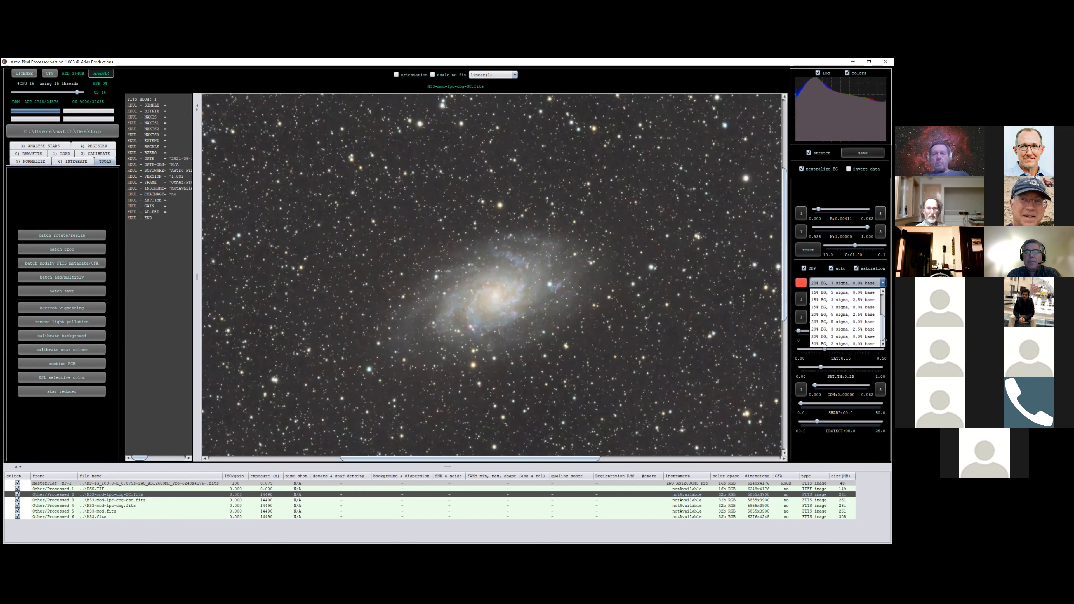
key(Escape)
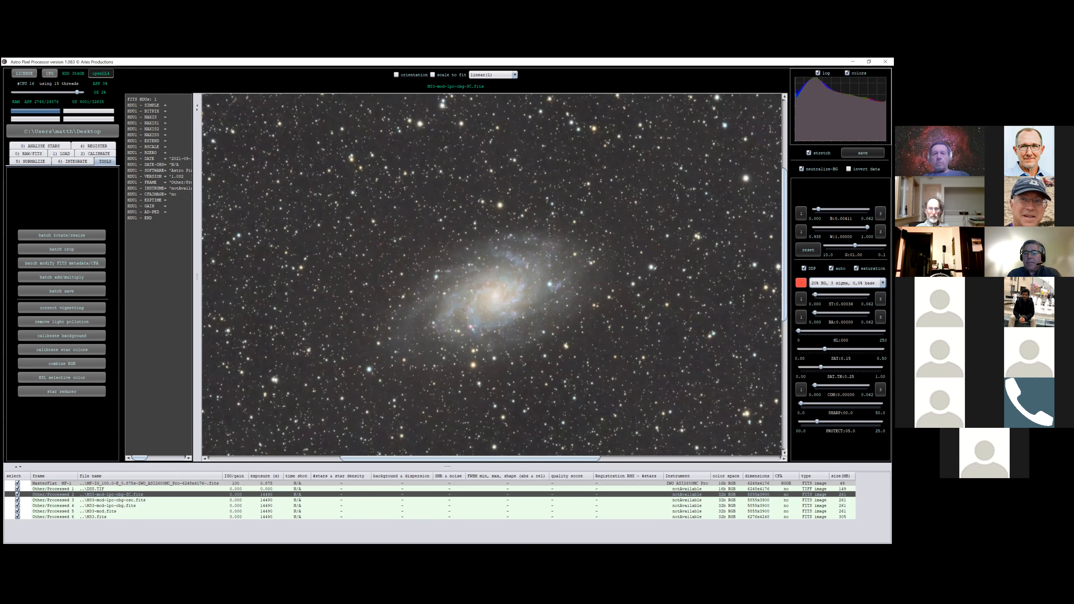
scroll(494, 277, down, 5)
click(882, 283)
click(844, 328)
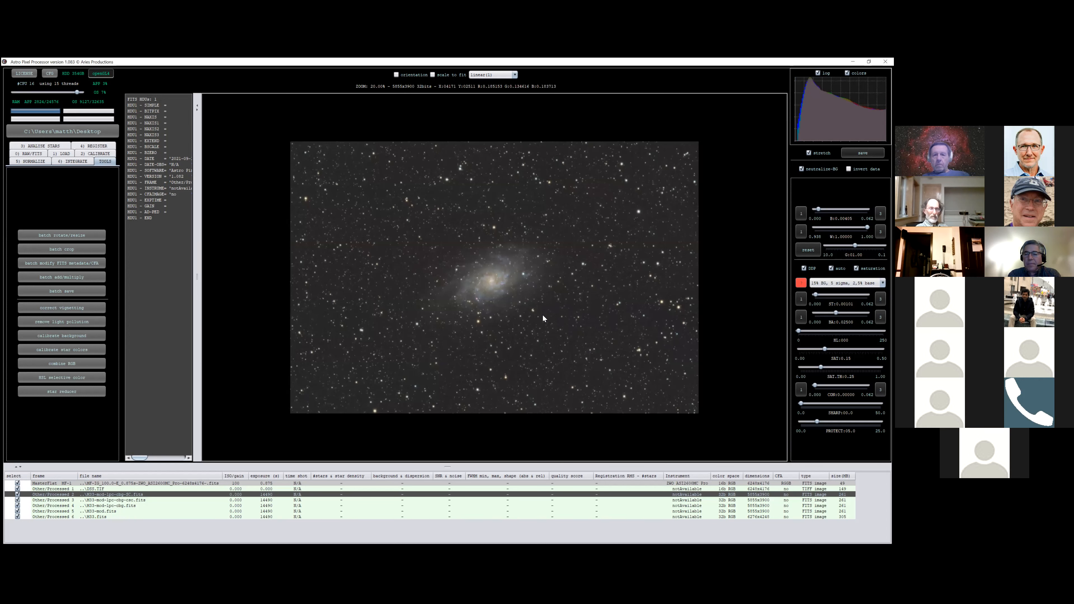
scroll(544, 318, up, 3)
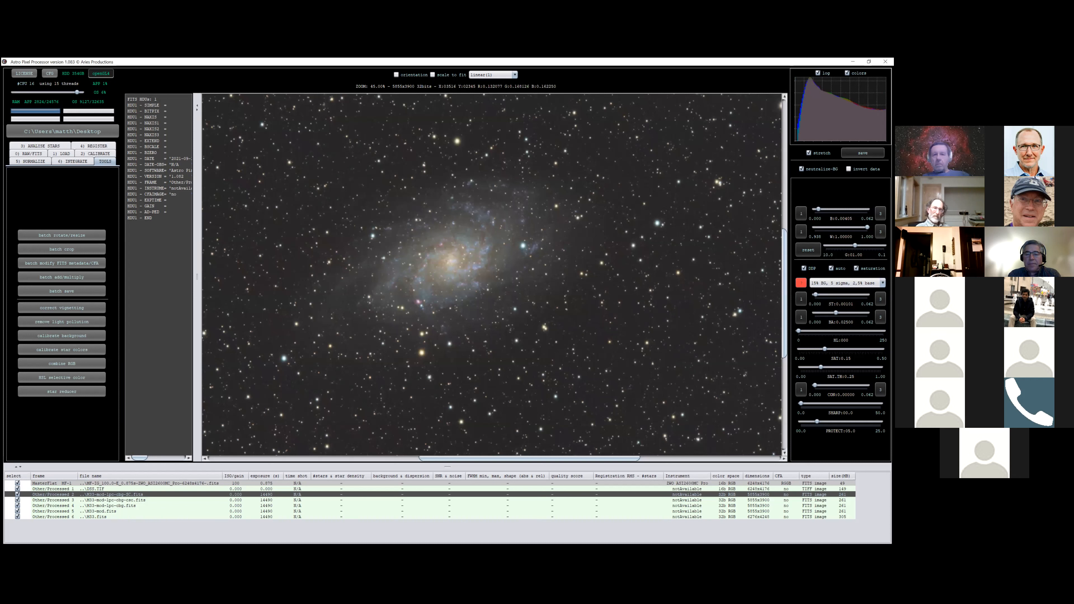
Reload M33-mod-lpc-cbg-SC.fits and examine the galaxy and background under the new stretch
double_click(150, 494)
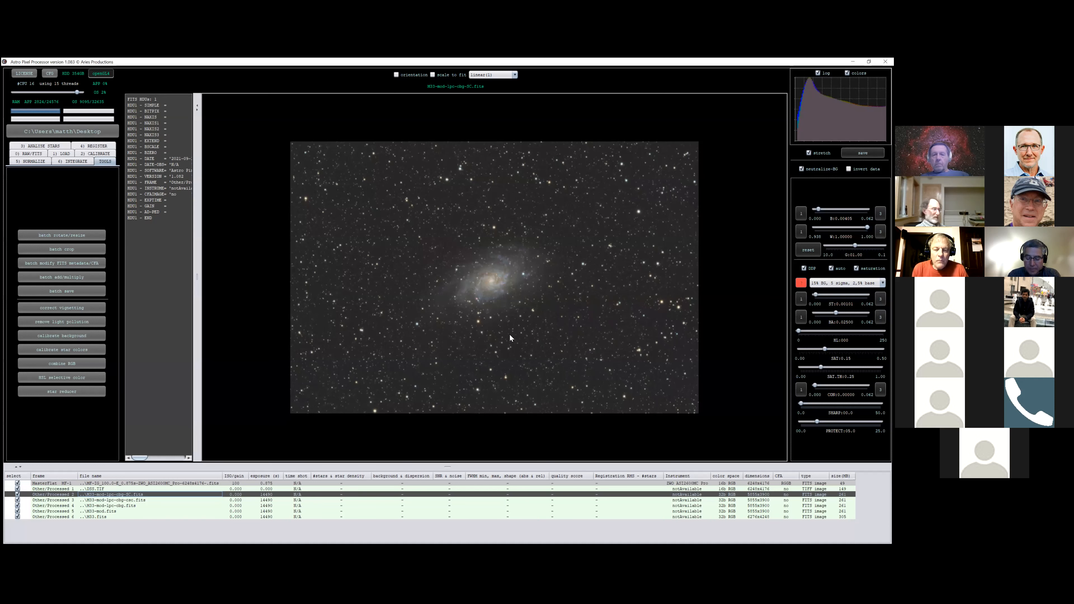
scroll(510, 334, up, 1)
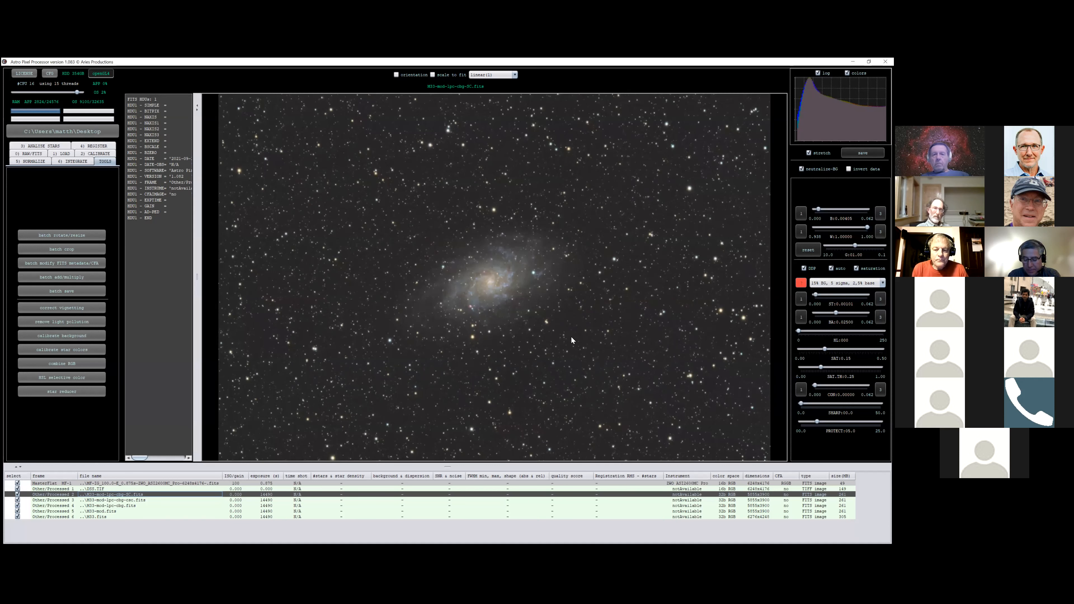
scroll(570, 336, down, 1)
scroll(569, 330, down, 1)
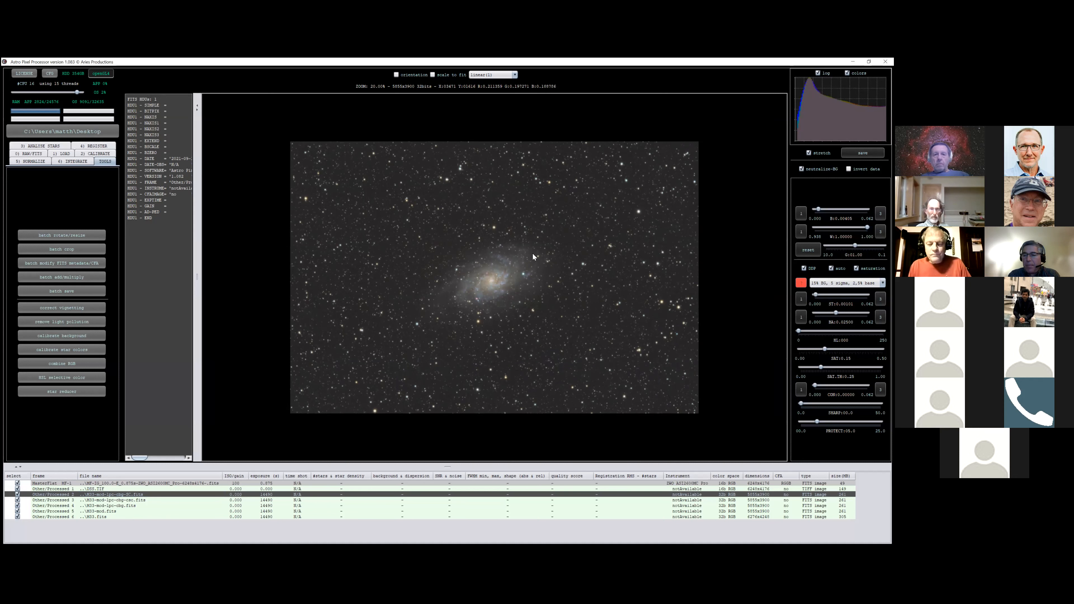
scroll(326, 250, up, 1)
scroll(320, 251, down, 1)
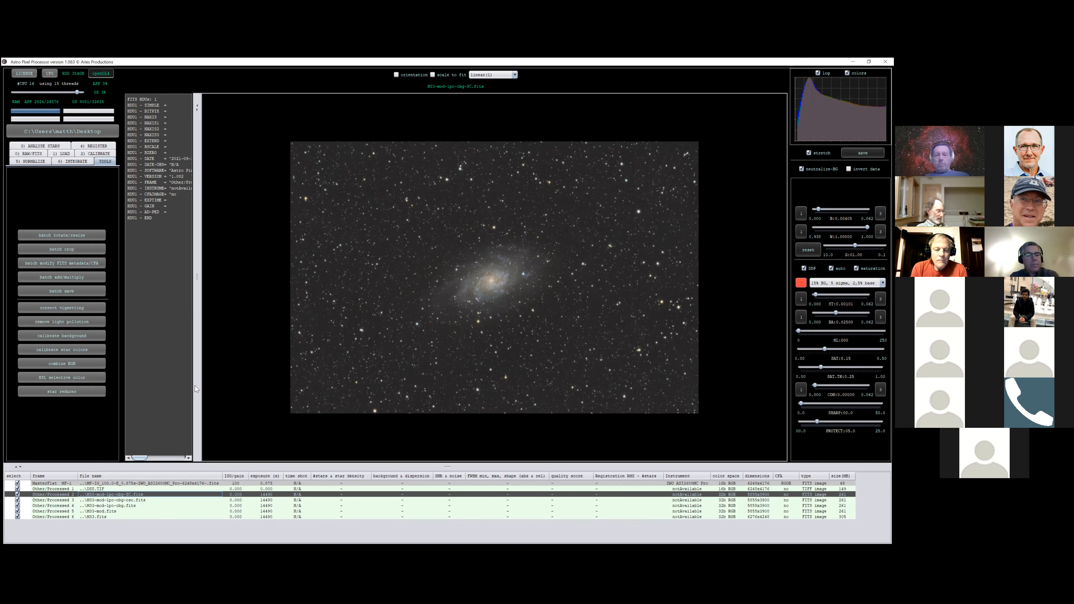
Switch to the PowerPoint presentation and shrink the slide thumbnails beside the Pros and Cons slide
key(alt+Tab)
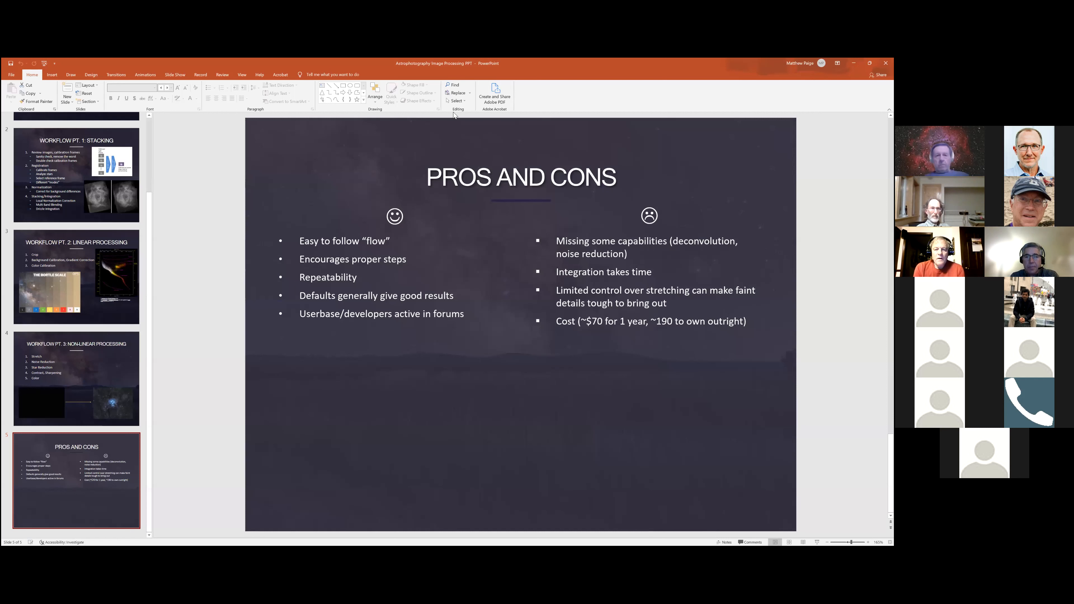
drag(77, 176, 56, 177)
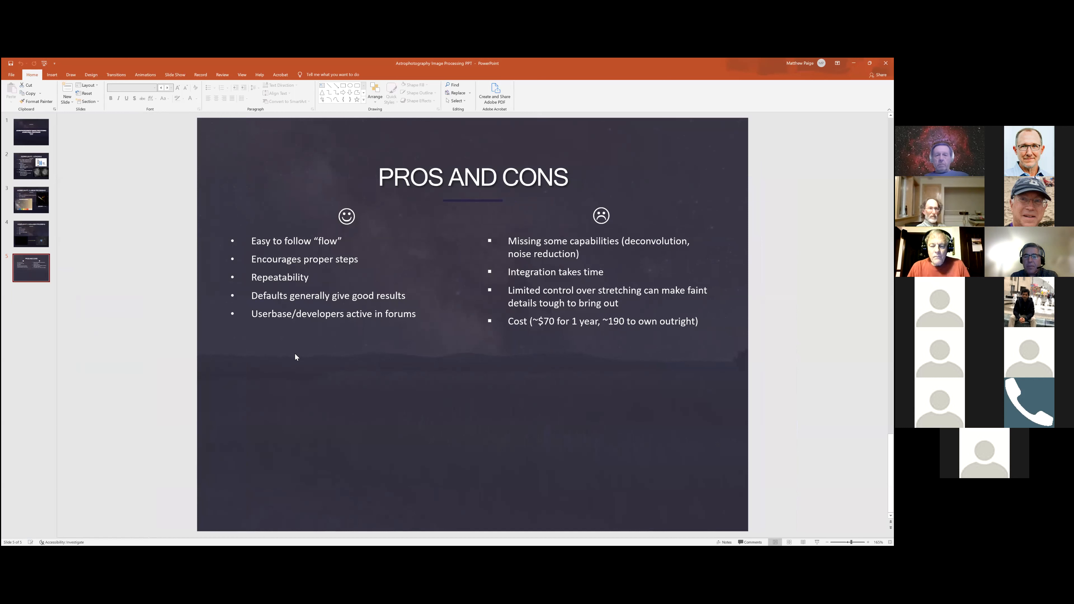
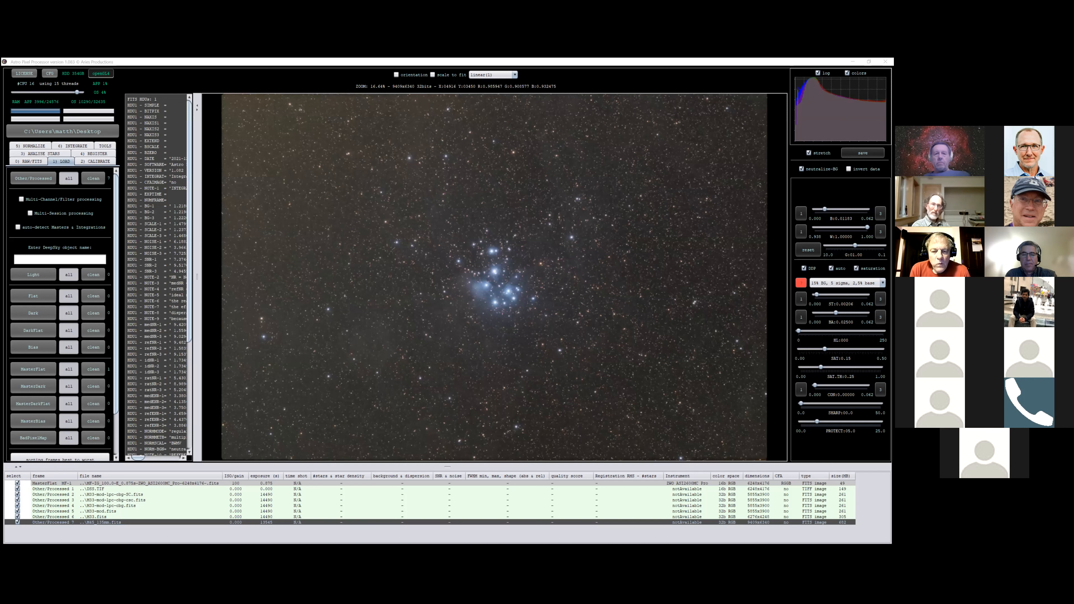
Set the stretch preset for the Pleiades image to 30% BG, 2 sigma, 0,0% base
scroll(506, 294, up, 2)
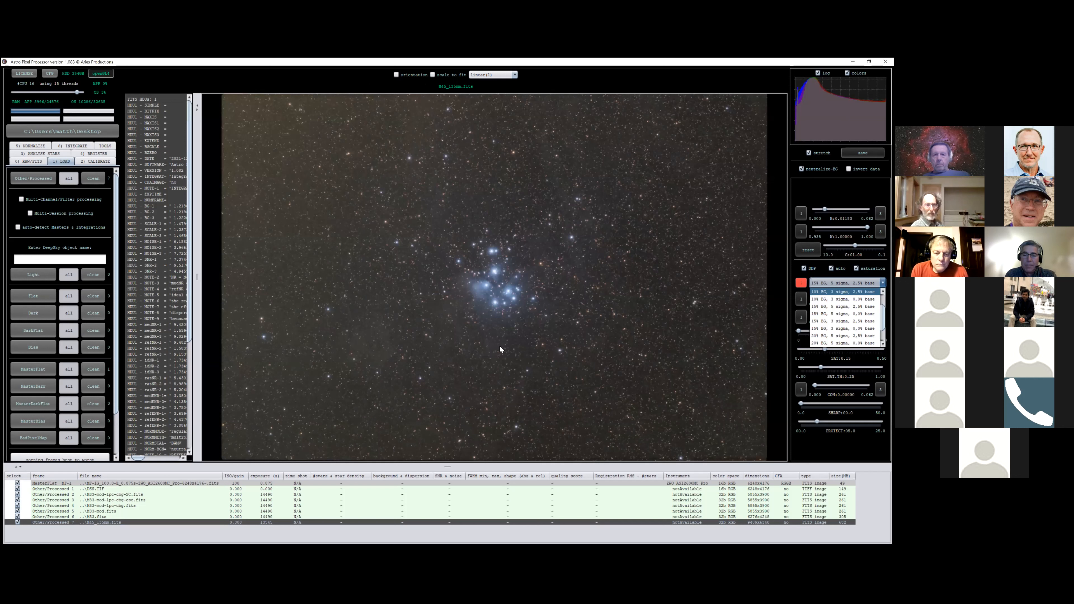
key(Down)
key(Down)
key(Down)
key(Down)
key(Down)
key(Down)
key(Down)
key(Down)
key(Down)
key(Down)
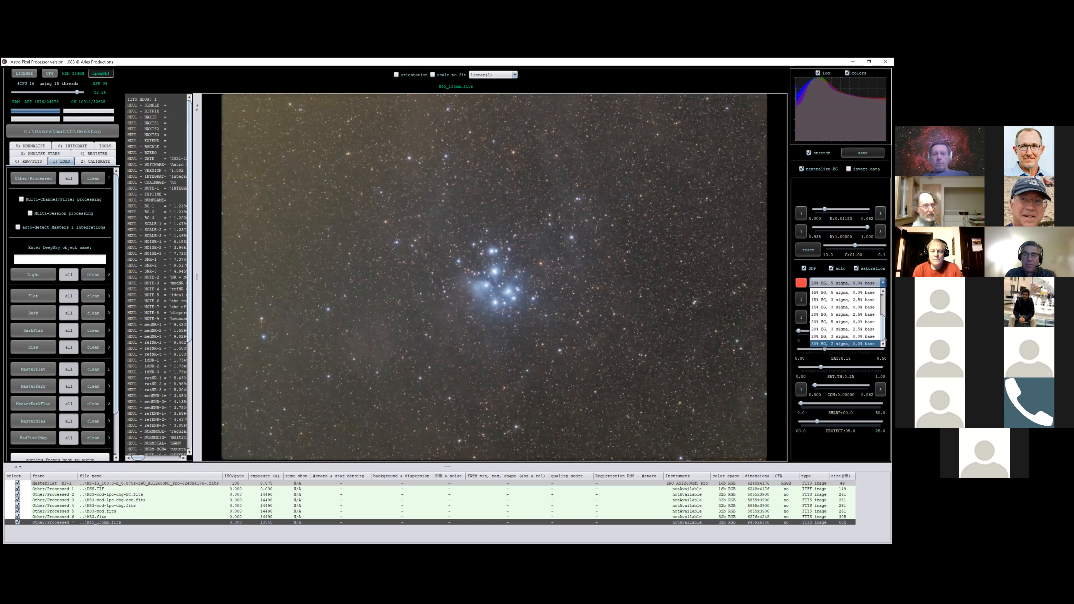
key(Return)
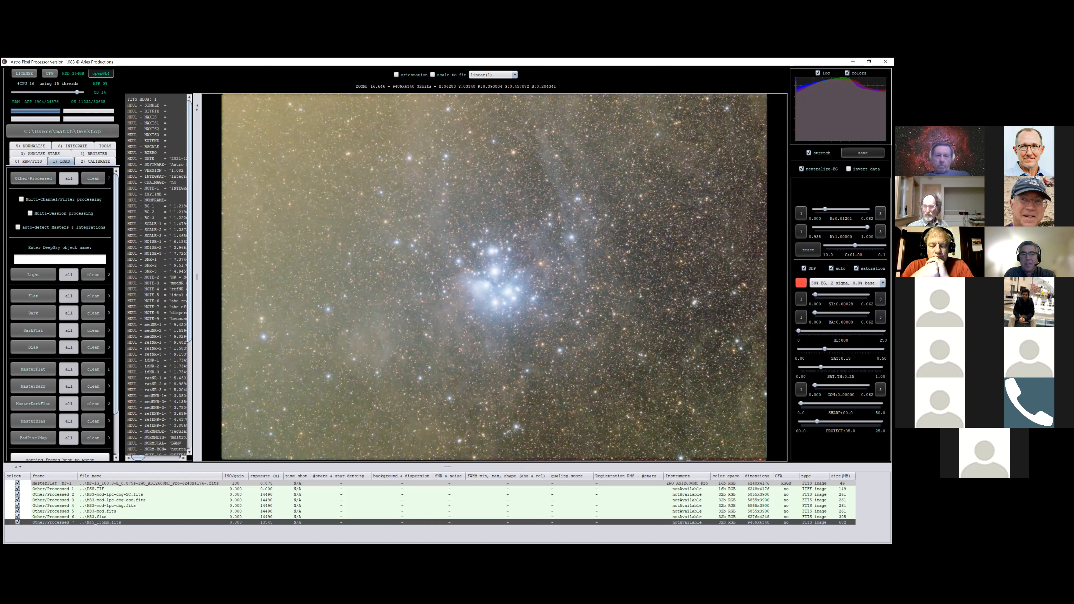
Set the stretch preset for the Pleiades image to 20% BG, 5 sigma, 2,5% base
click(149, 522)
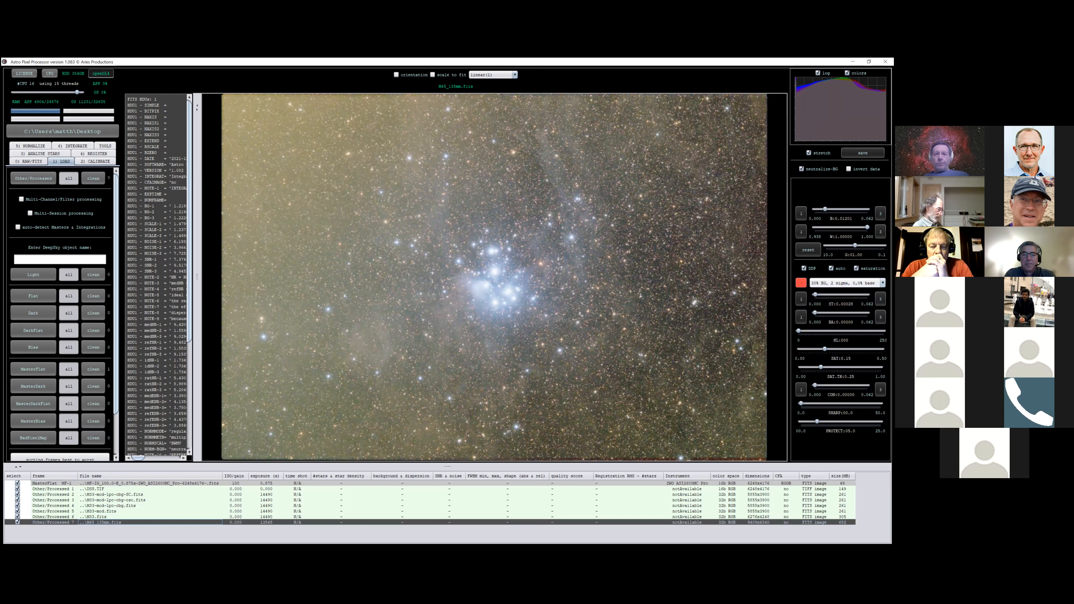
click(847, 283)
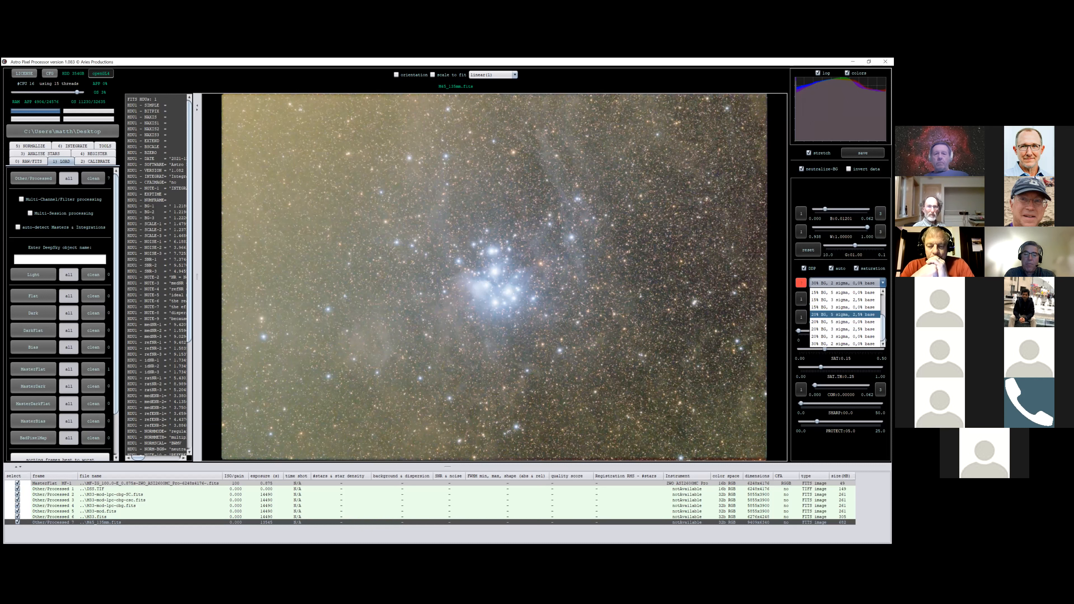
click(841, 314)
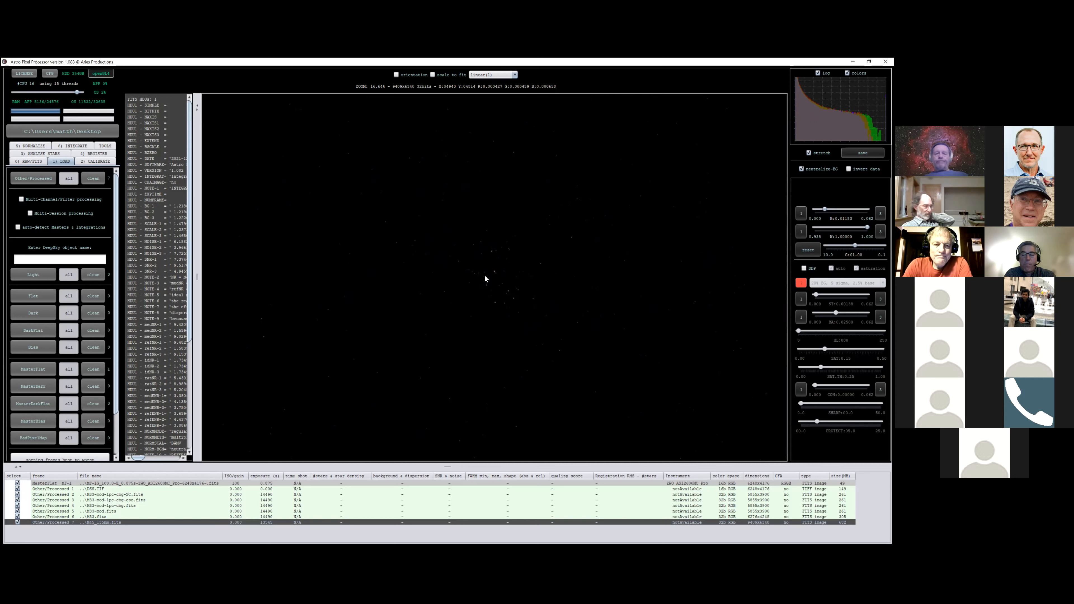
Examine the Pleiades stars close up without the DDP stretch, and compare the stretched image close up and at full frame
scroll(477, 277, up, 2)
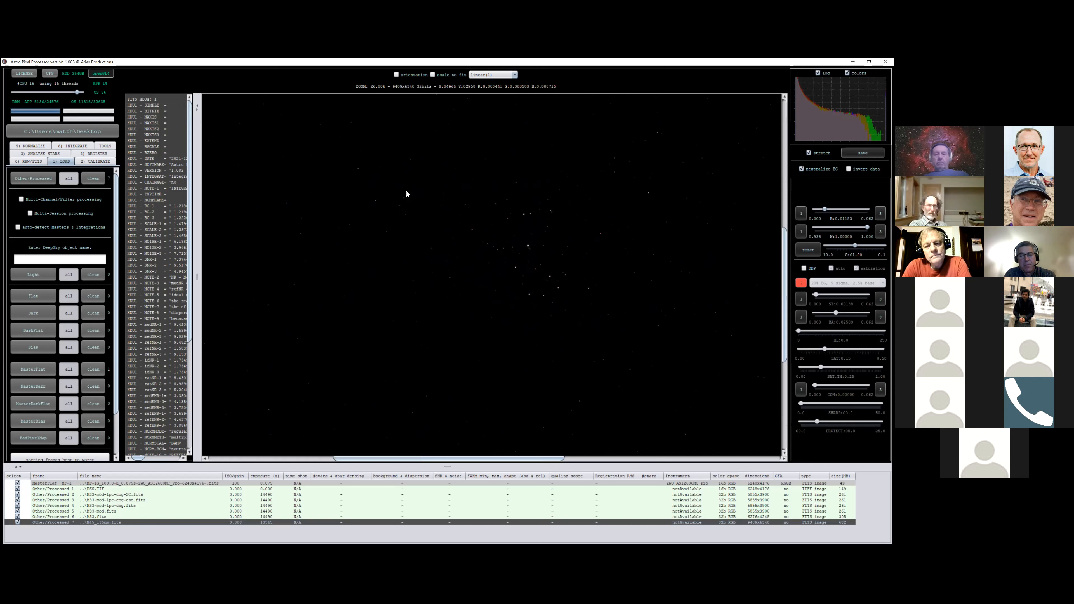
scroll(440, 233, down, 2)
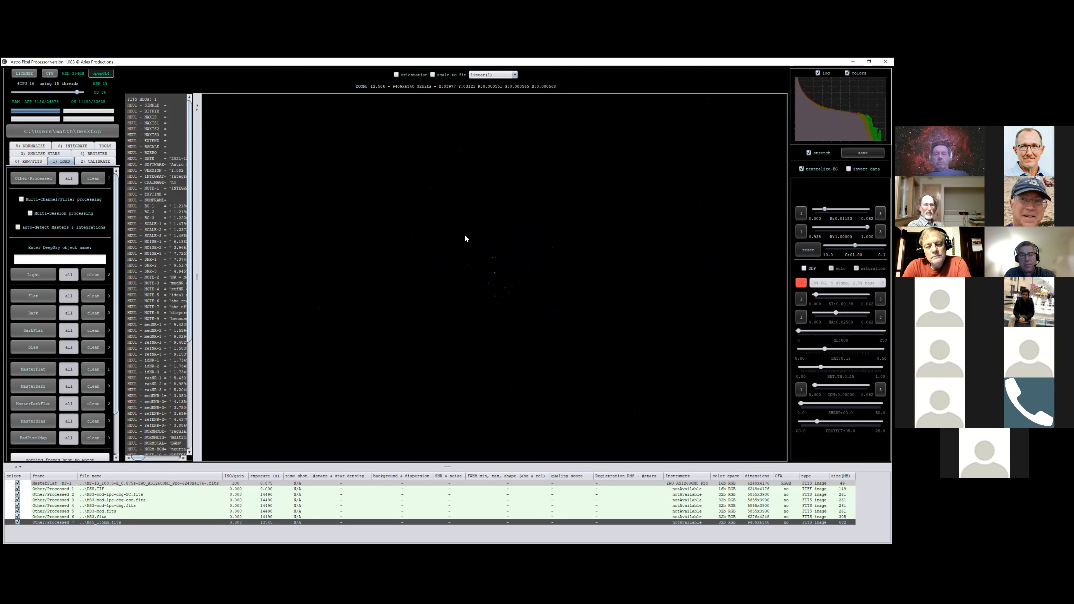
scroll(456, 275, up, 1)
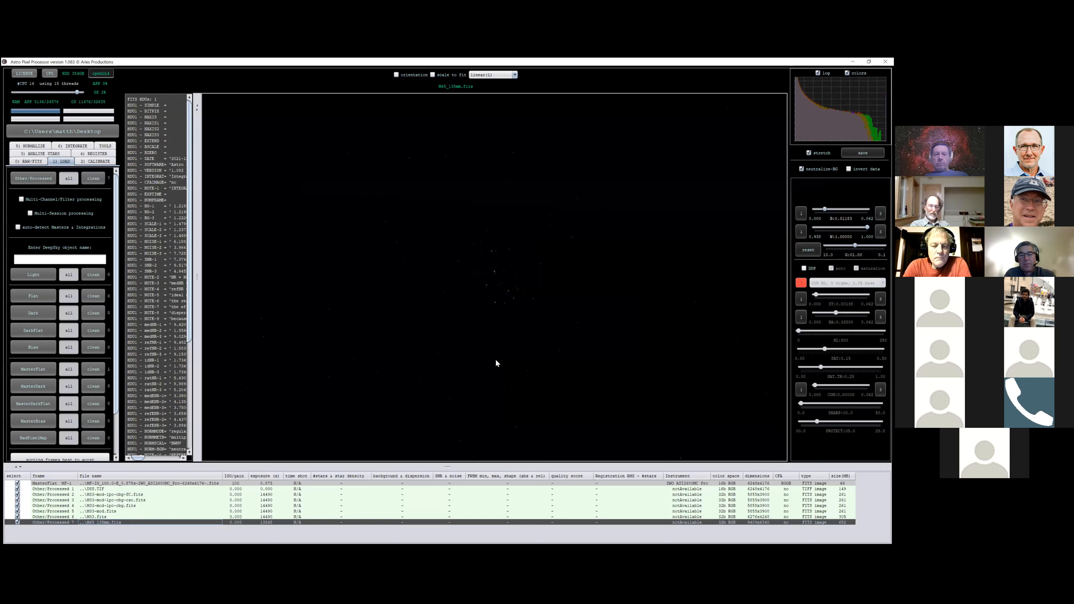
scroll(496, 360, up, 5)
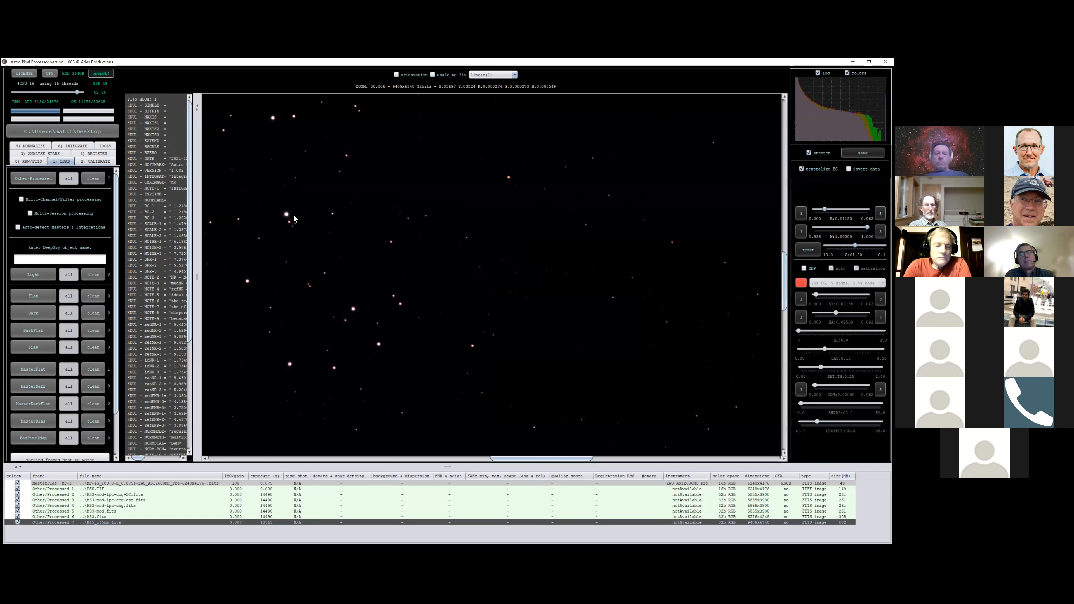
scroll(306, 228, down, 2)
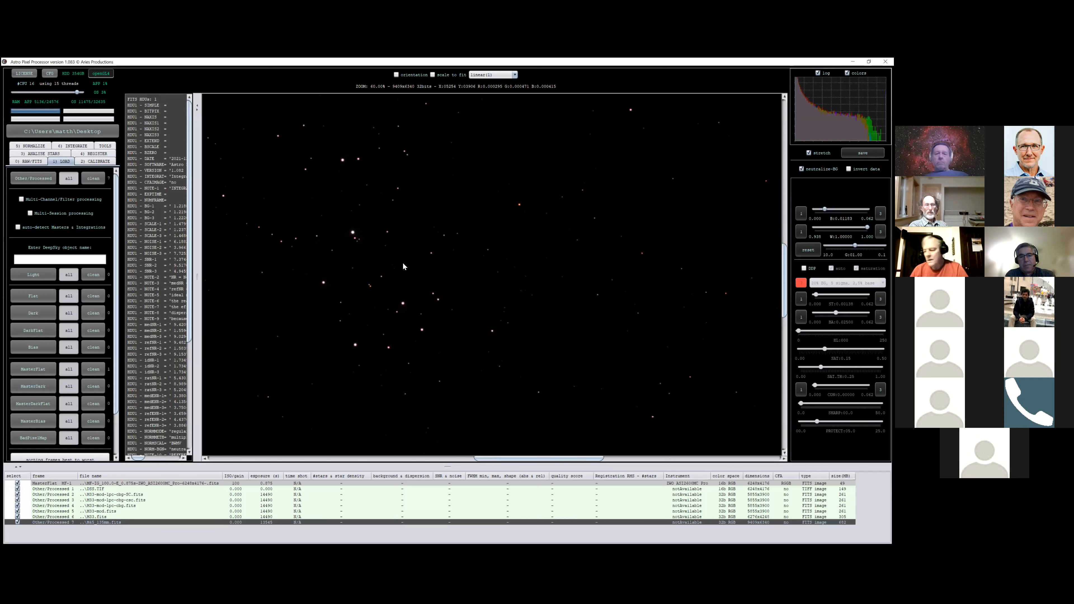
scroll(317, 267, down, 1)
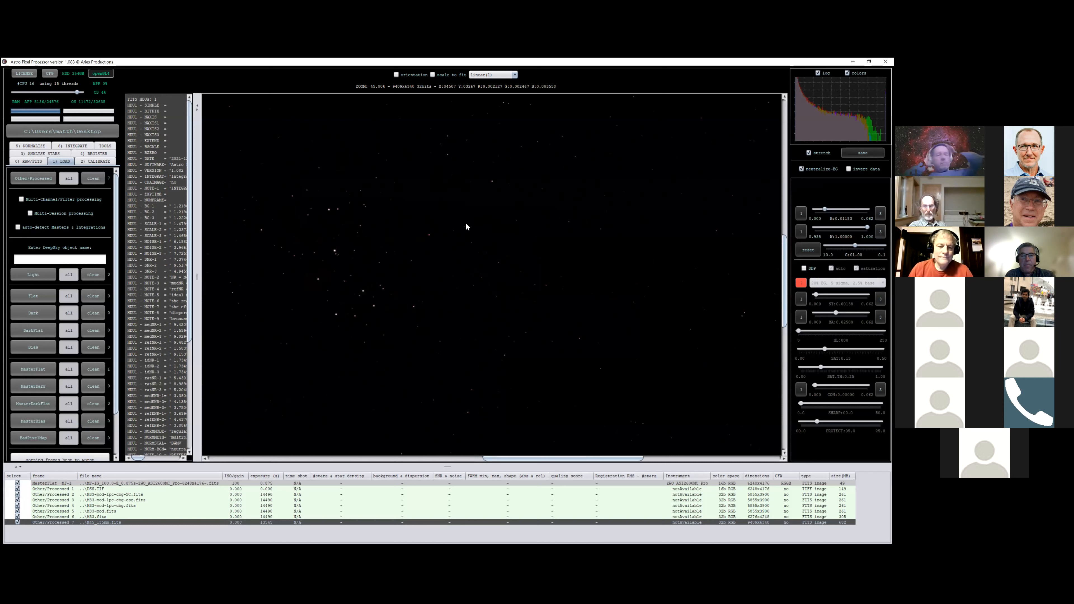
scroll(424, 233, down, 2)
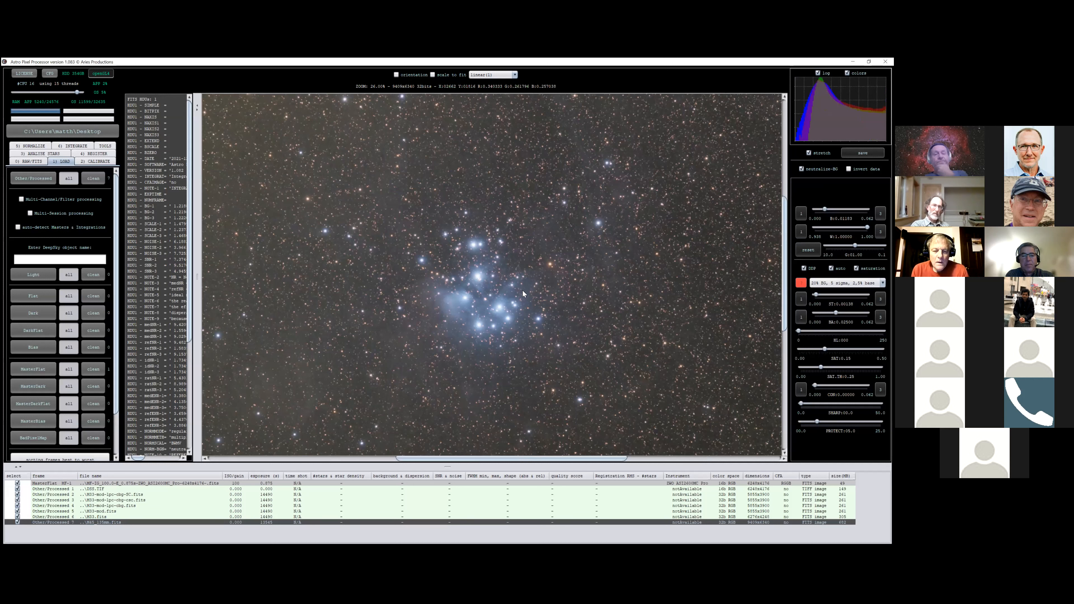
scroll(534, 297, down, 2)
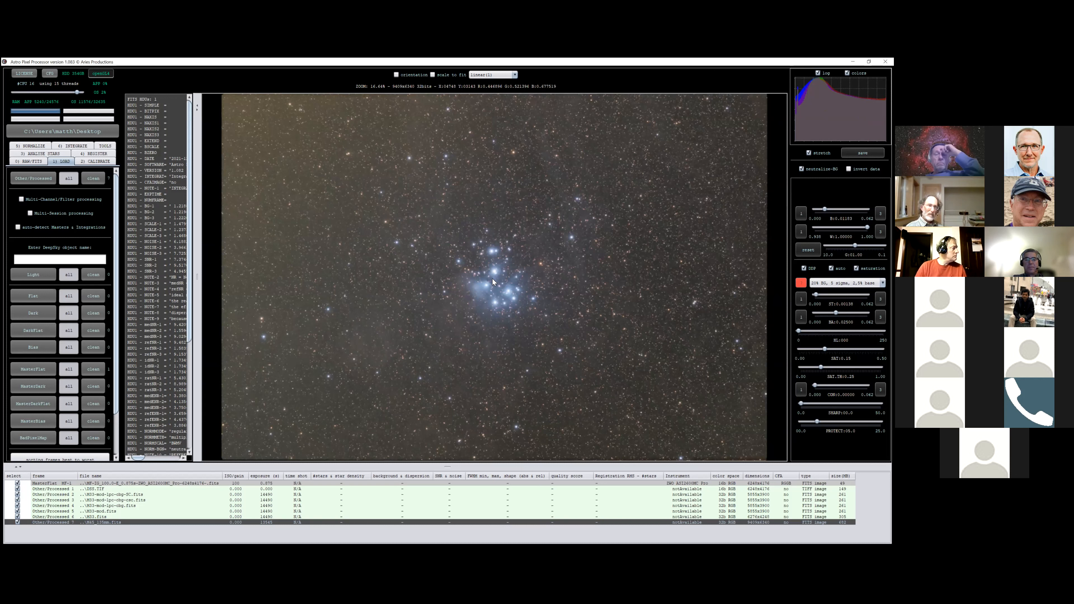
Load two more processed FITS images into the file list
click(33, 178)
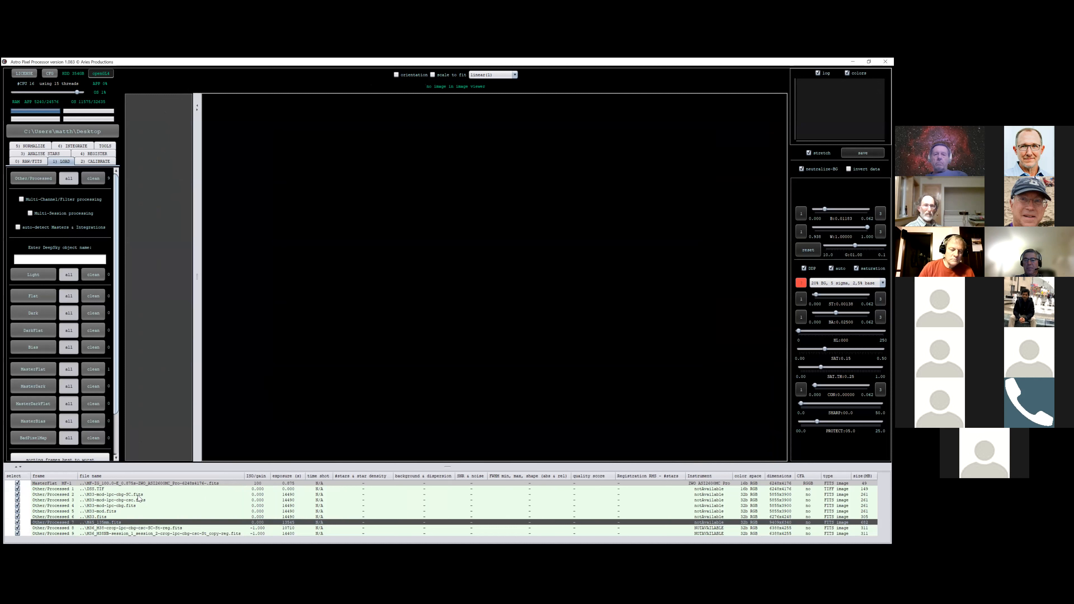